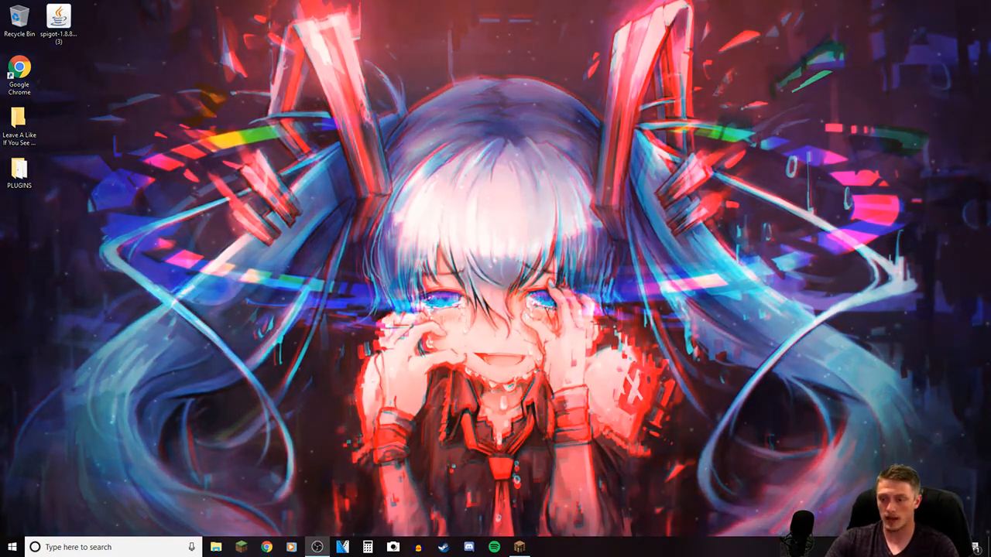
pyautogui.click(755, 419)
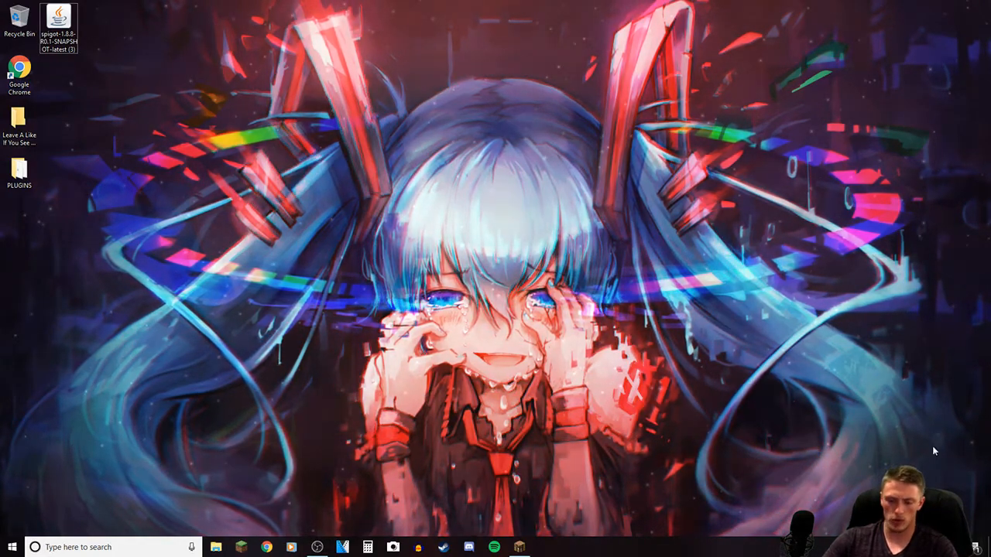
pyautogui.click(267, 549)
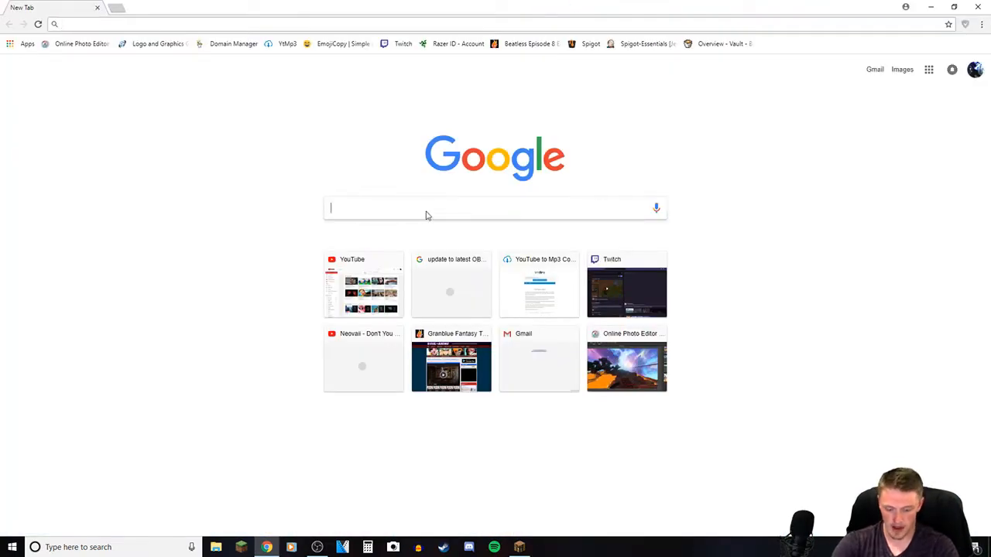
pyautogui.write('my')
pyautogui.press('BackSpace')
pyautogui.press('BackSpace')
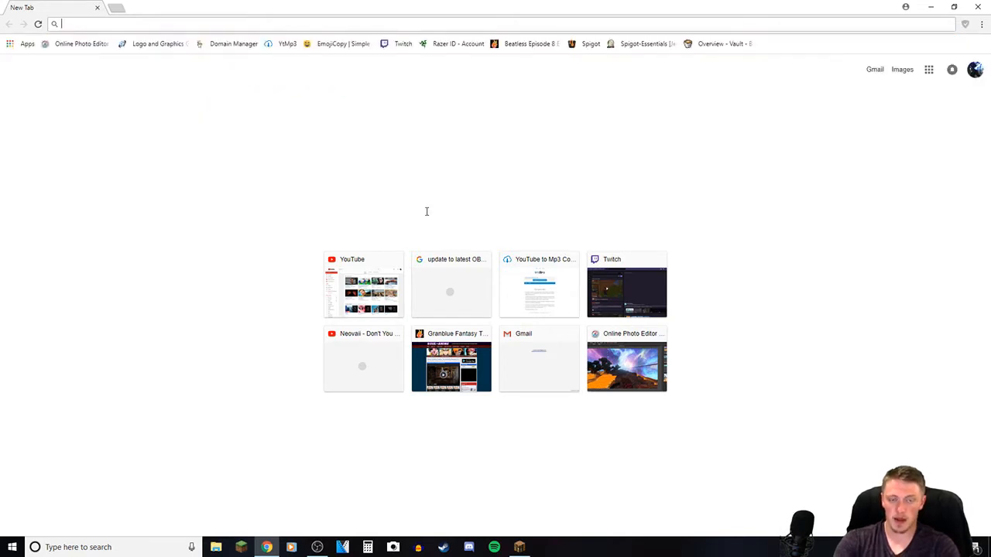
pyautogui.click(240, 189)
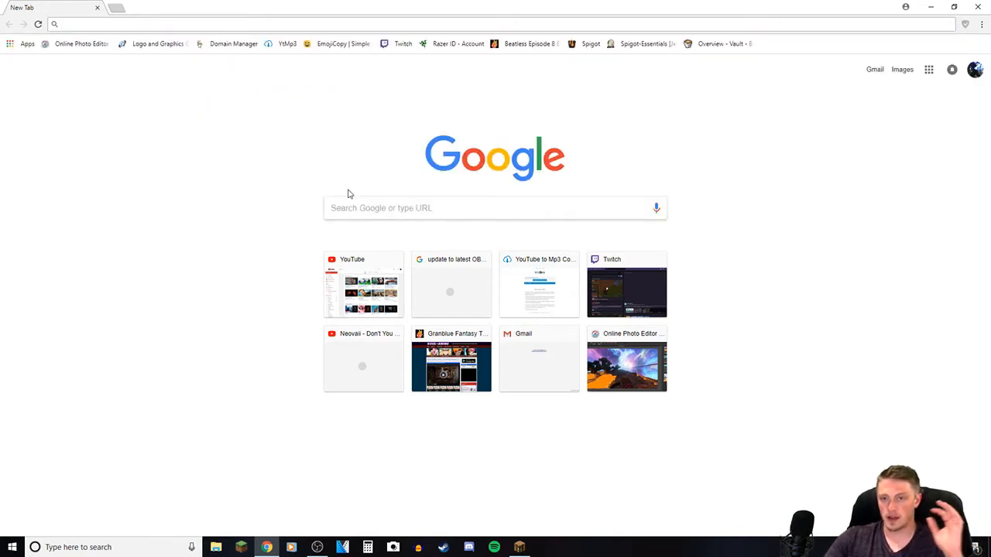
pyautogui.moveTo(338, 199); pyautogui.dragTo(462, 216)
pyautogui.click(462, 217)
pyautogui.click(95, 24)
pyautogui.write('123.1232.1')
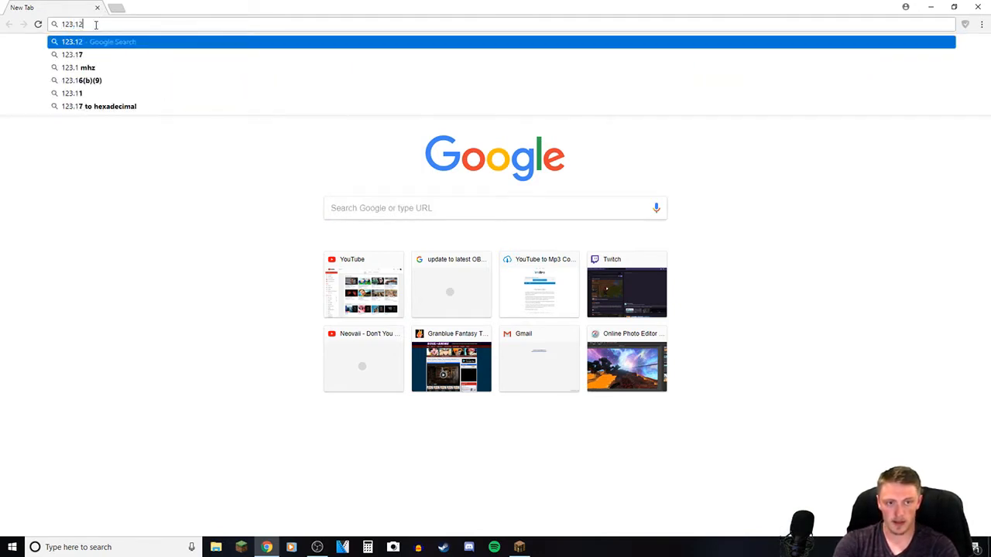
pyautogui.write('23')
pyautogui.press('BackSpace')
pyautogui.press('BackSpace')
pyautogui.press('BackSpace')
pyautogui.press('BackSpace')
pyautogui.press('BackSpace')
pyautogui.press('BackSpace')
pyautogui.press('BackSpace')
pyautogui.press('BackSpace')
pyautogui.press('BackSpace')
pyautogui.press('BackSpace')
pyautogui.press('BackSpace')
pyautogui.press('BackSpace')
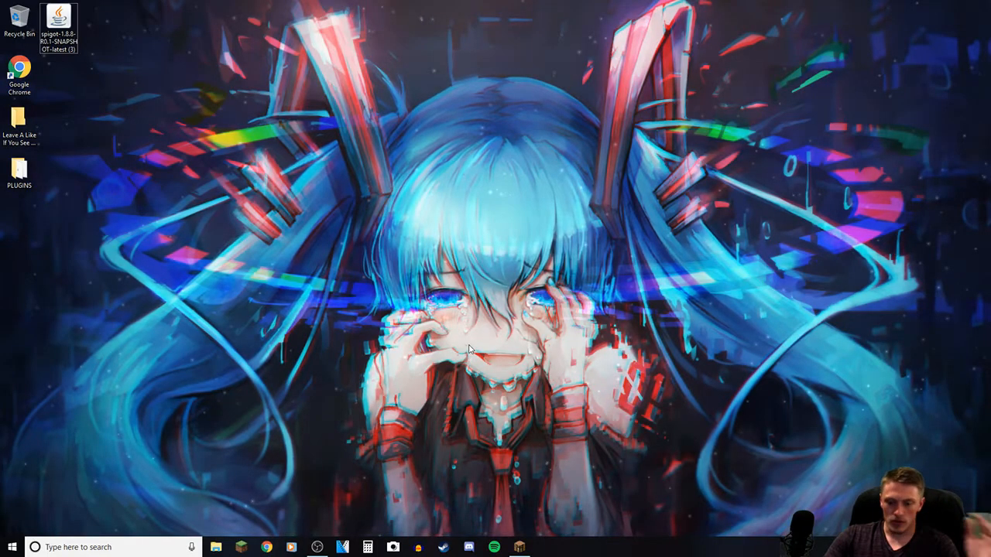
# - Open the GetBukkit Spigot download list in Chrome from the saved Spigot bookmark
pyautogui.click(266, 548)
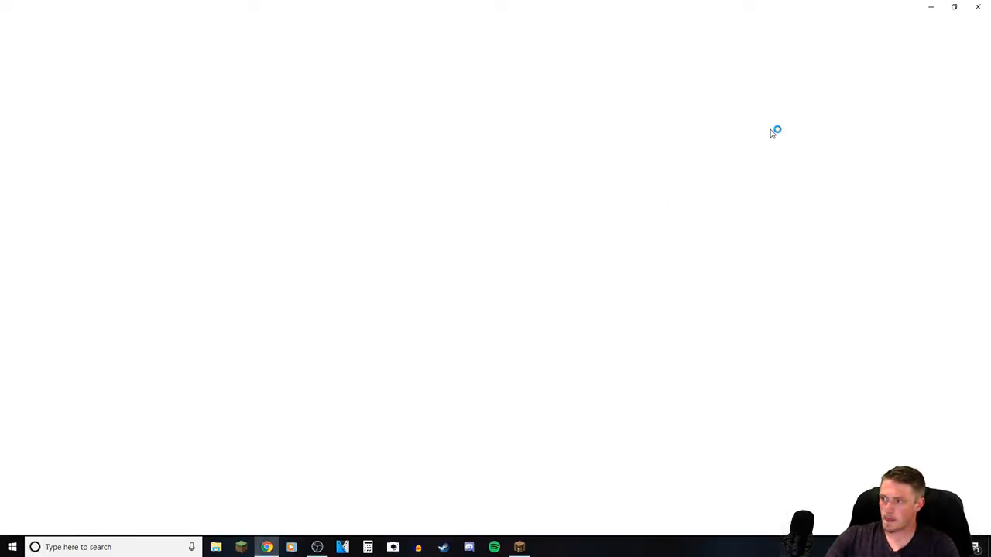
pyautogui.click(585, 44)
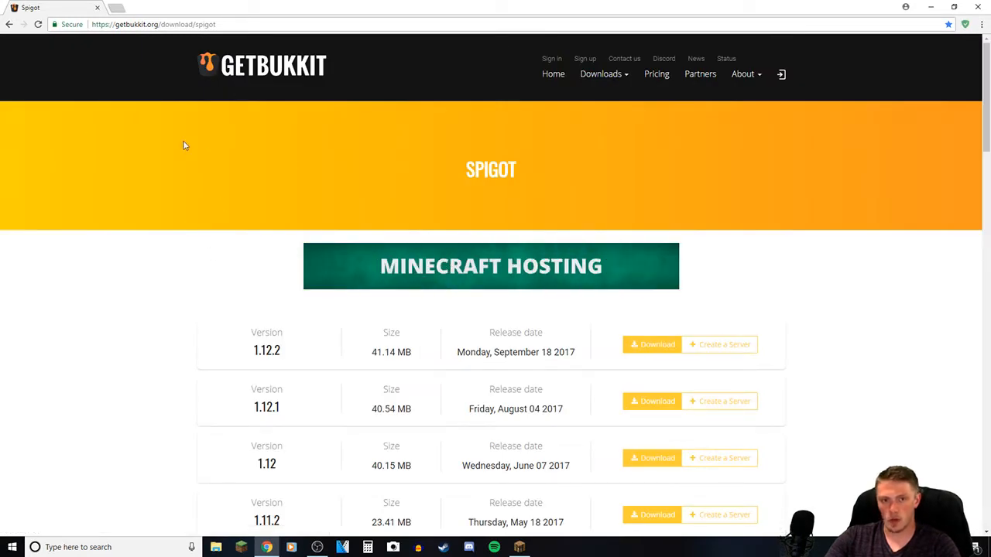
pyautogui.moveTo(128, 14); pyautogui.dragTo(172, 2)
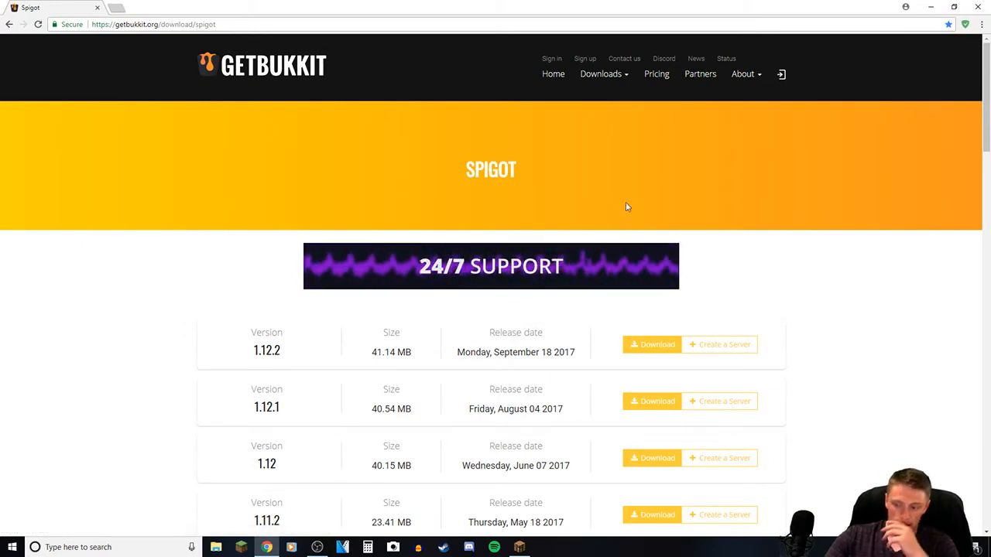
# - Open the download page for Spigot version 1.8.8, close it again and minimize the browser
pyautogui.scroll(-1, 774, 290)
pyautogui.scroll(-2, 518, 244)
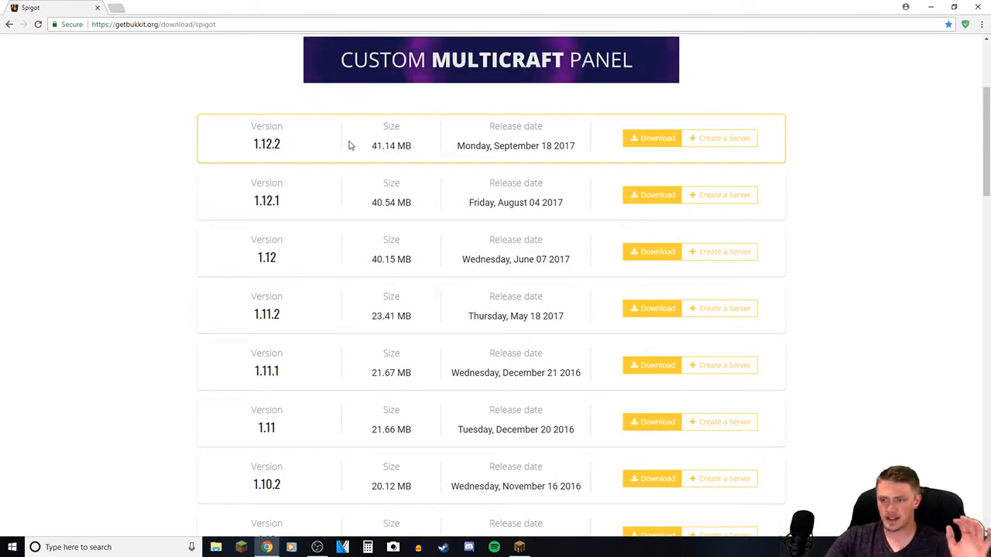
pyautogui.scroll(-6, 348, 146)
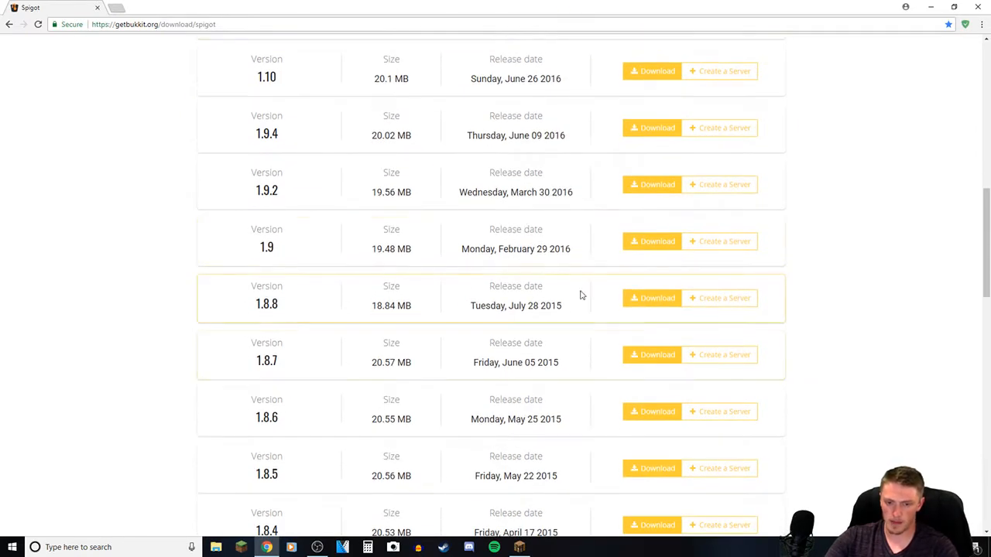
pyautogui.click(667, 304)
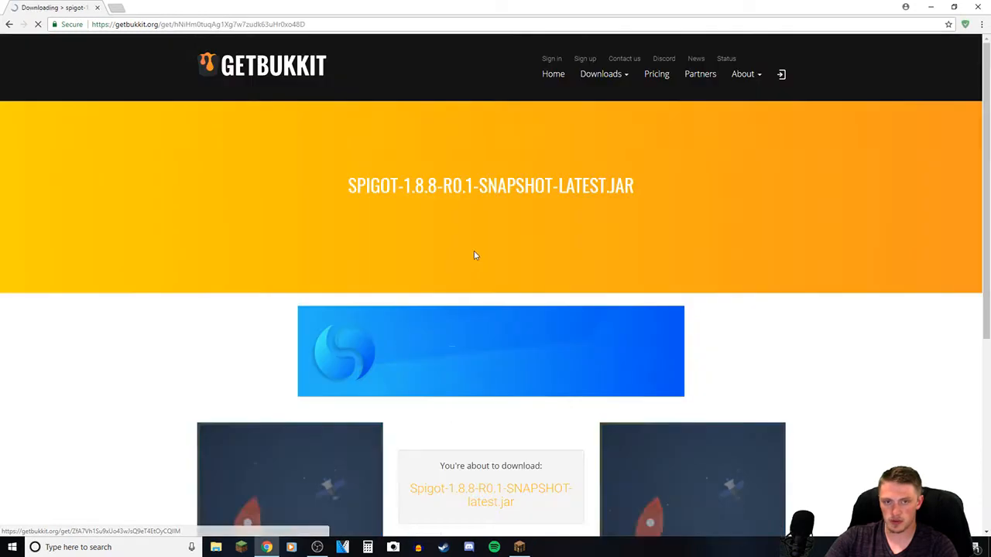
pyautogui.scroll(-4, 475, 256)
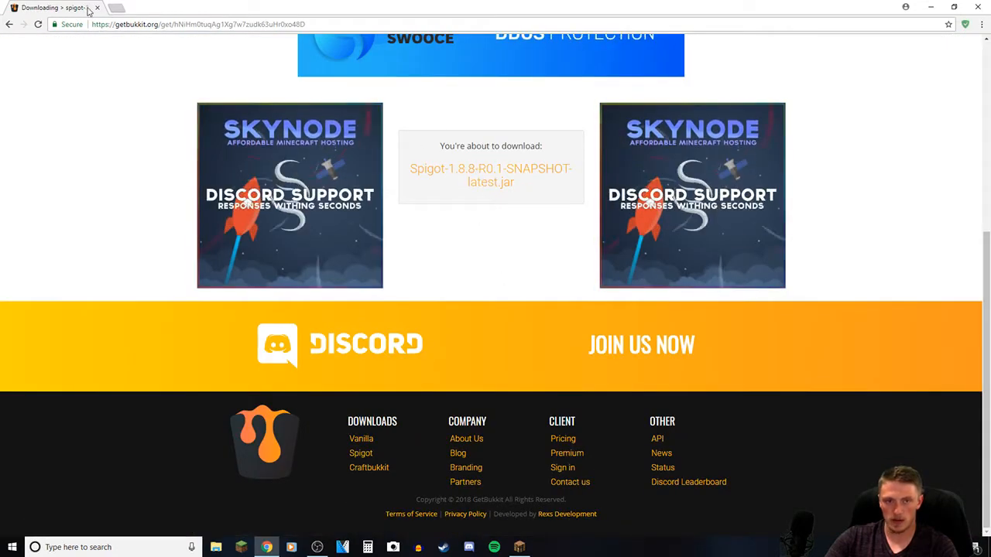
pyautogui.click(116, 7)
pyautogui.click(97, 7)
pyautogui.click(934, 7)
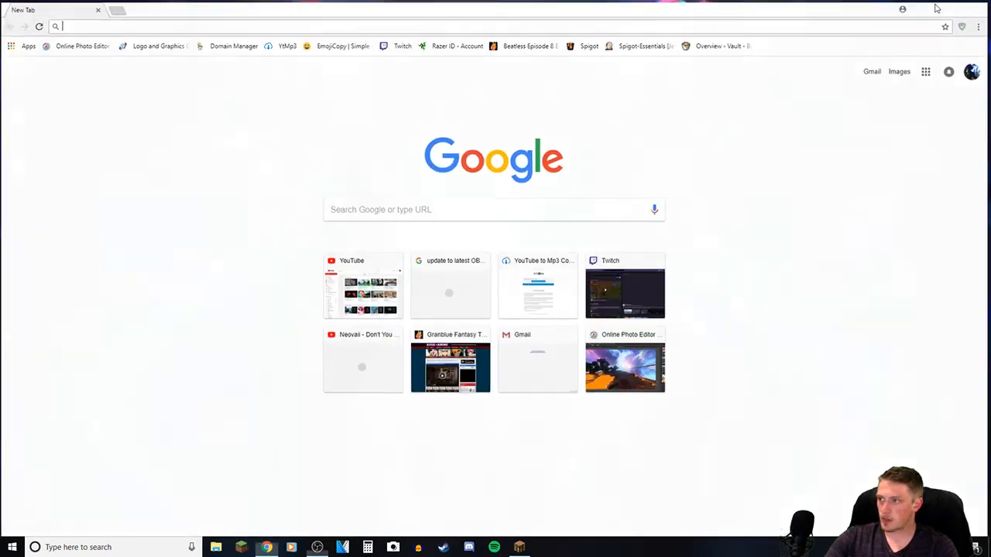
# - Move the Spigot 1.8.8 jar to a free area of the desktop and create a new folder with the default name beside it
pyautogui.moveTo(58, 27); pyautogui.dragTo(257, 185)
pyautogui.rightClick(327, 257)
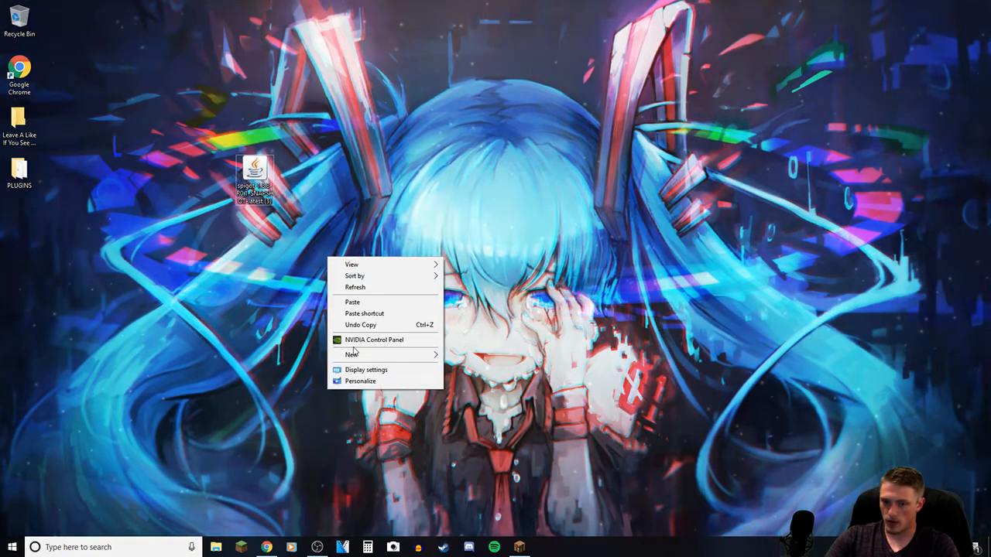
pyautogui.moveTo(354, 354)
pyautogui.click(475, 357)
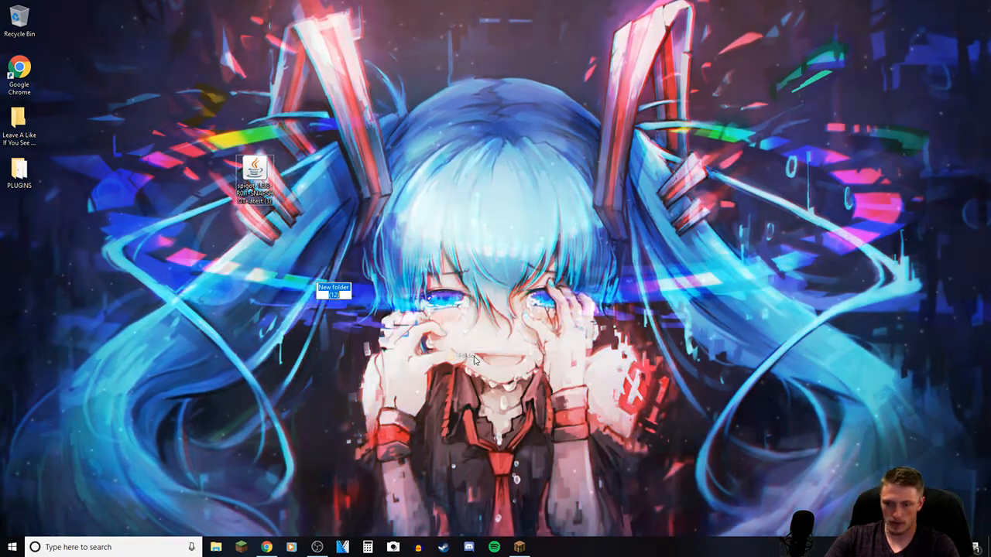
pyautogui.click(330, 285)
# - Open the new desktop folder and move the spigot-1.8.8-R0.1-SNAPSHOT-latest (3) jar into it
pyautogui.doubleClick(334, 275)
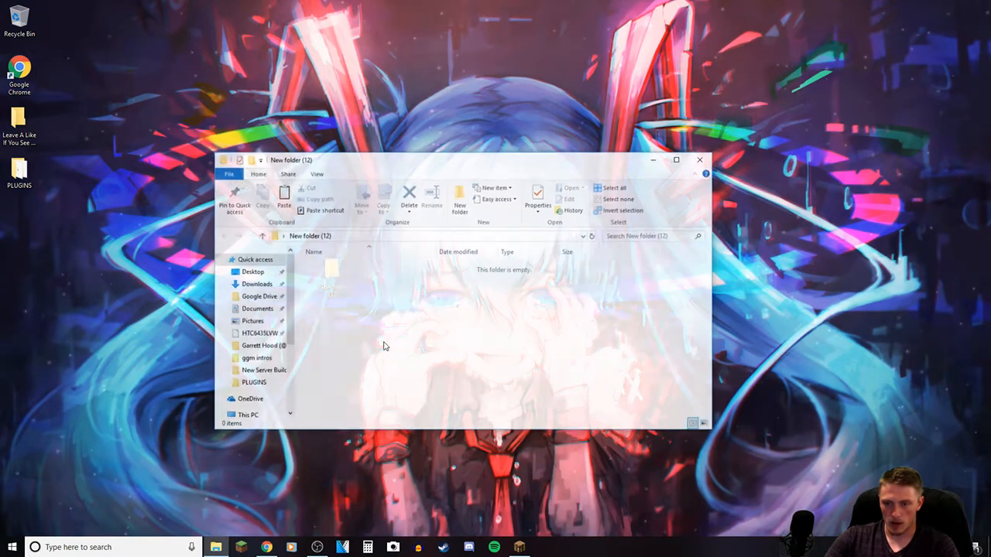
pyautogui.moveTo(362, 156); pyautogui.dragTo(638, 146)
pyautogui.moveTo(261, 169); pyautogui.dragTo(530, 288)
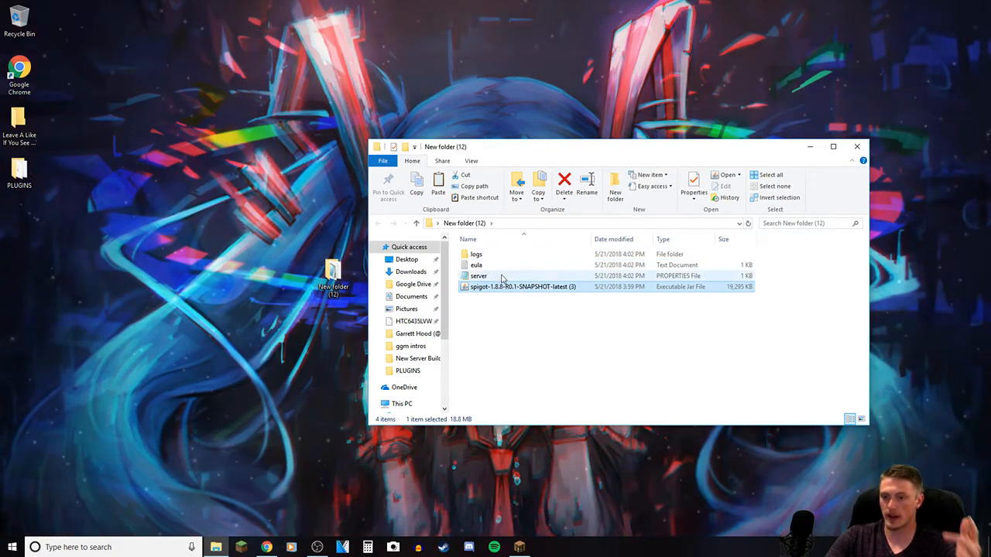
# - Examine the agreement setting in the server folder's eula text file and close the file
pyautogui.doubleClick(490, 264)
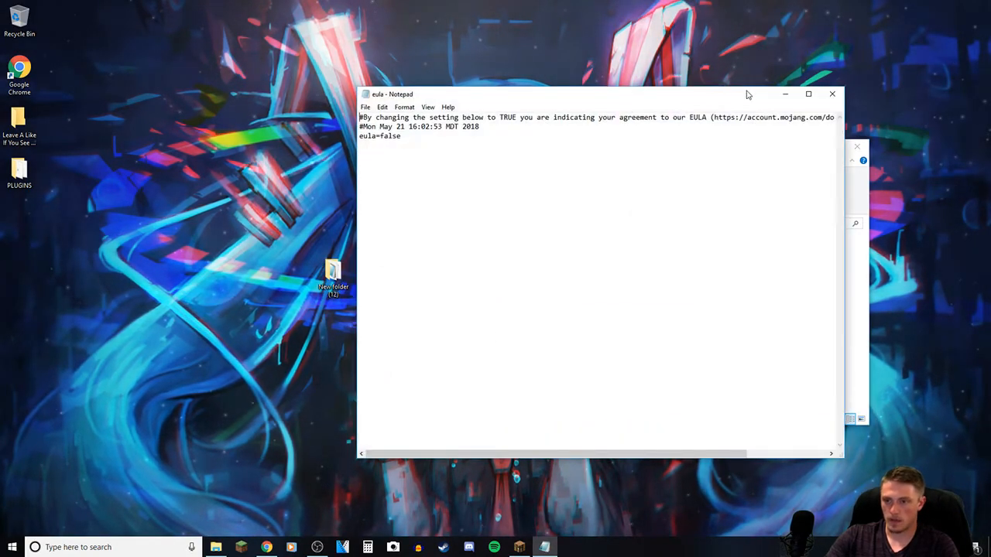
pyautogui.click(831, 93)
pyautogui.click(542, 353)
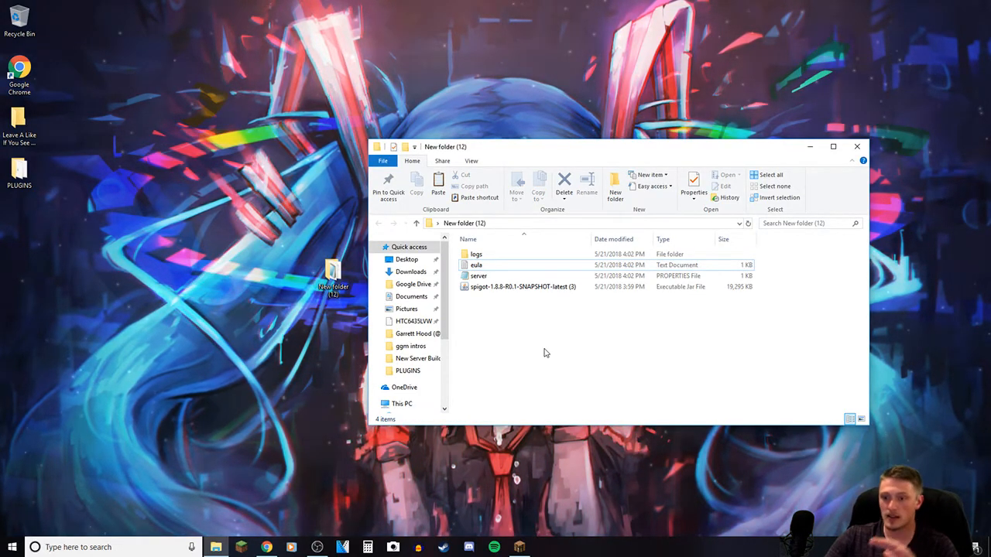
pyautogui.rightClick(503, 331)
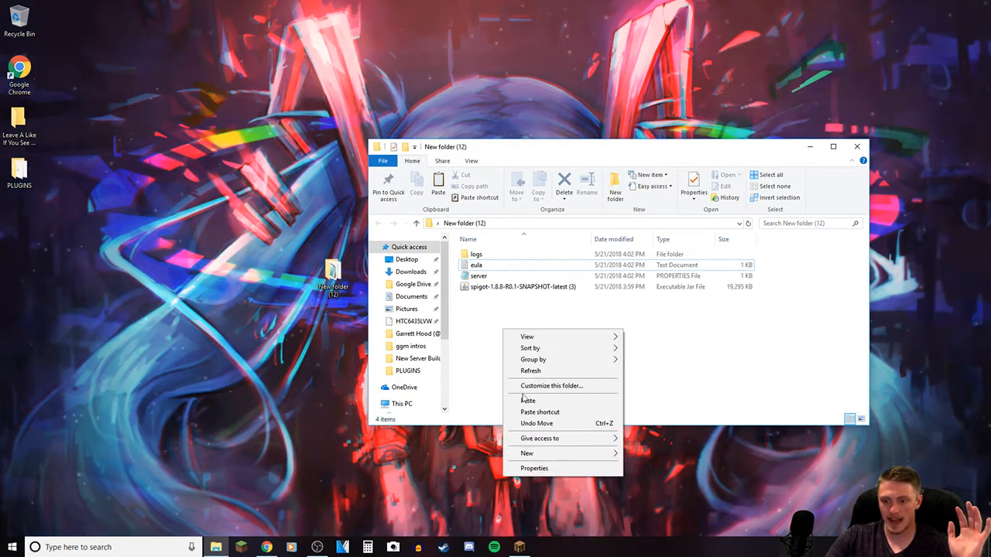
pyautogui.moveTo(530, 461)
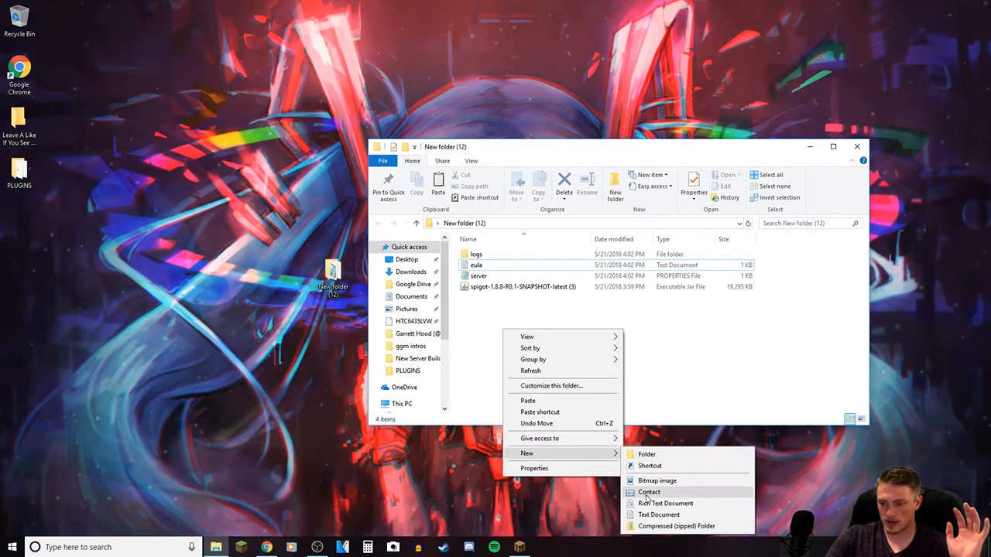
pyautogui.click(700, 371)
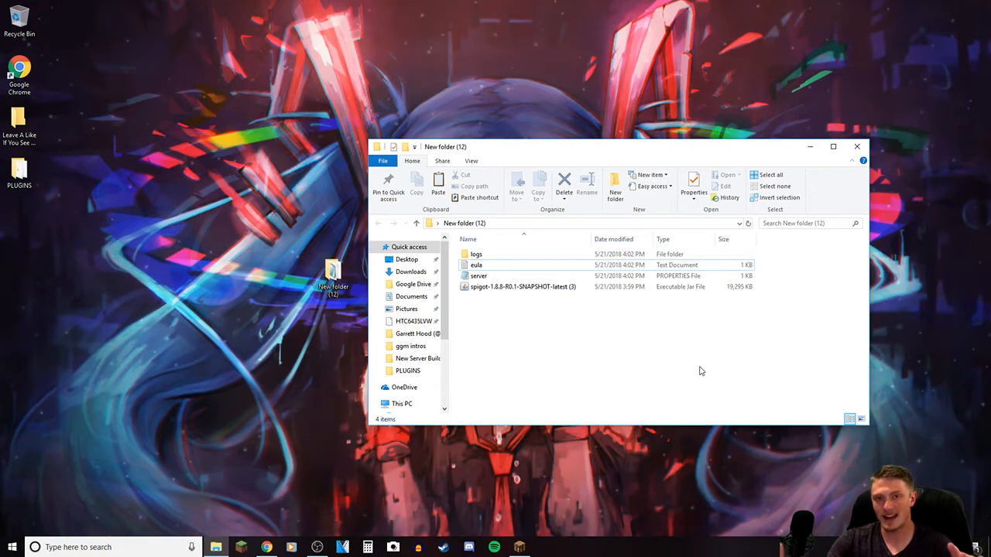
pyautogui.doubleClick(19, 174)
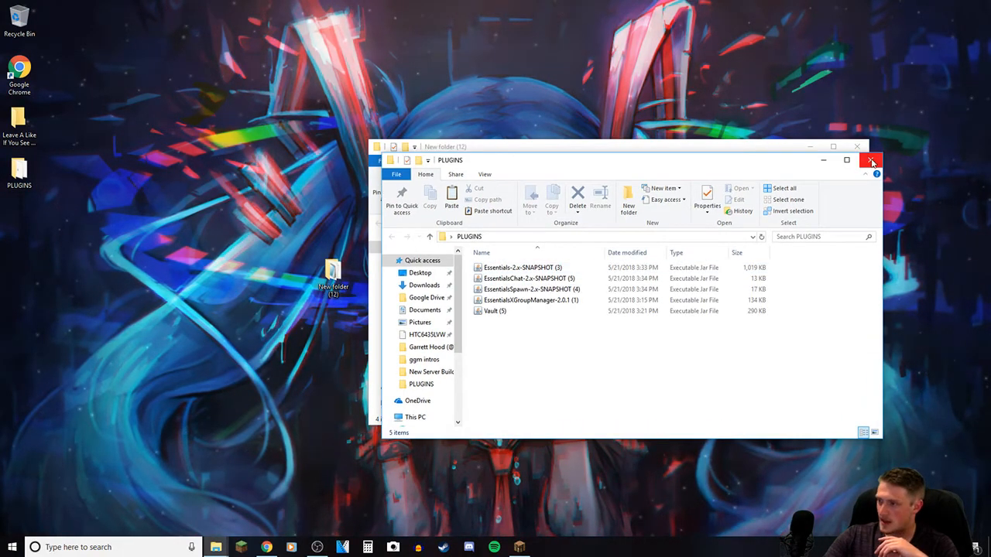
pyautogui.click(871, 161)
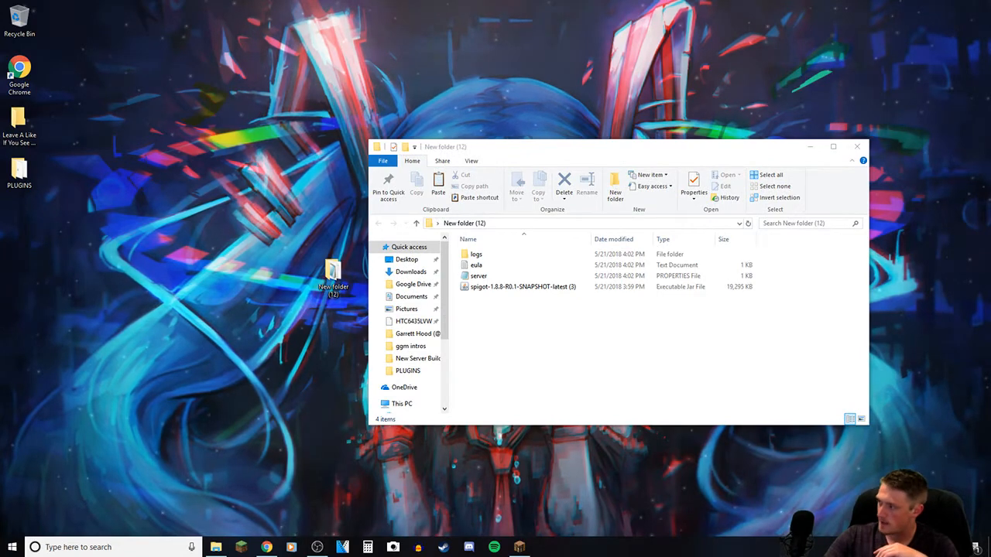
# - Copy the GUI application from the (HUGE) Project folder into the new server folder
pyautogui.hotkey('alt', 'Tab')
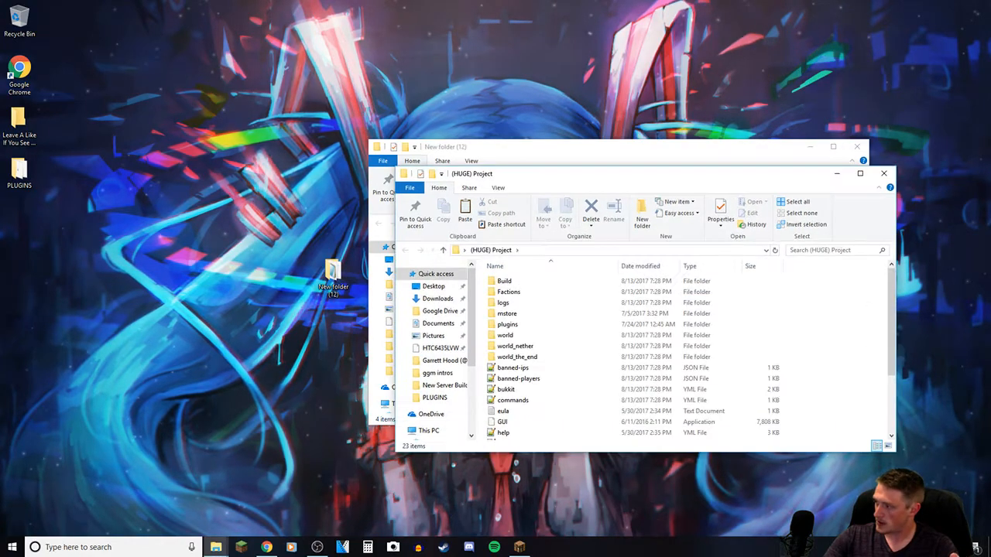
pyautogui.click(556, 422)
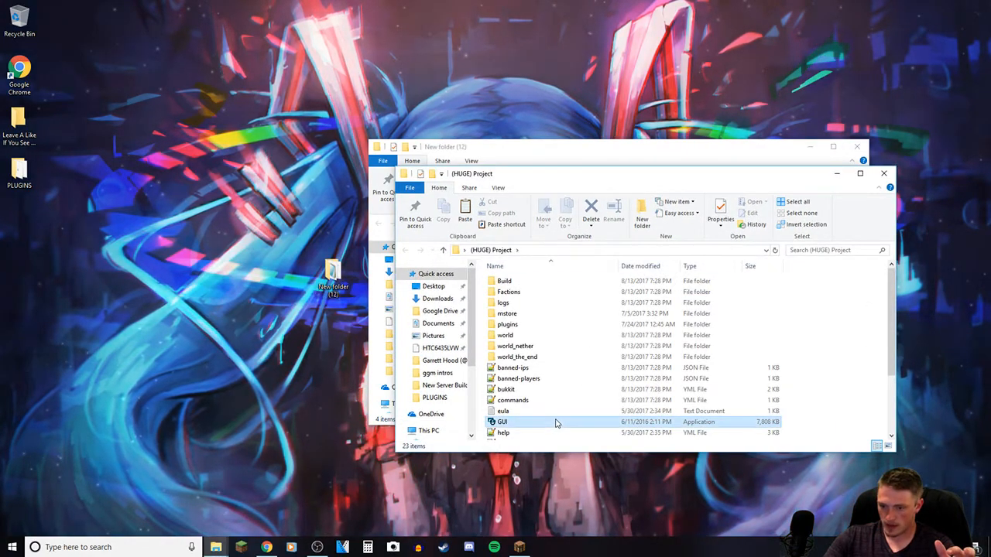
pyautogui.rightClick(556, 422)
pyautogui.click(581, 346)
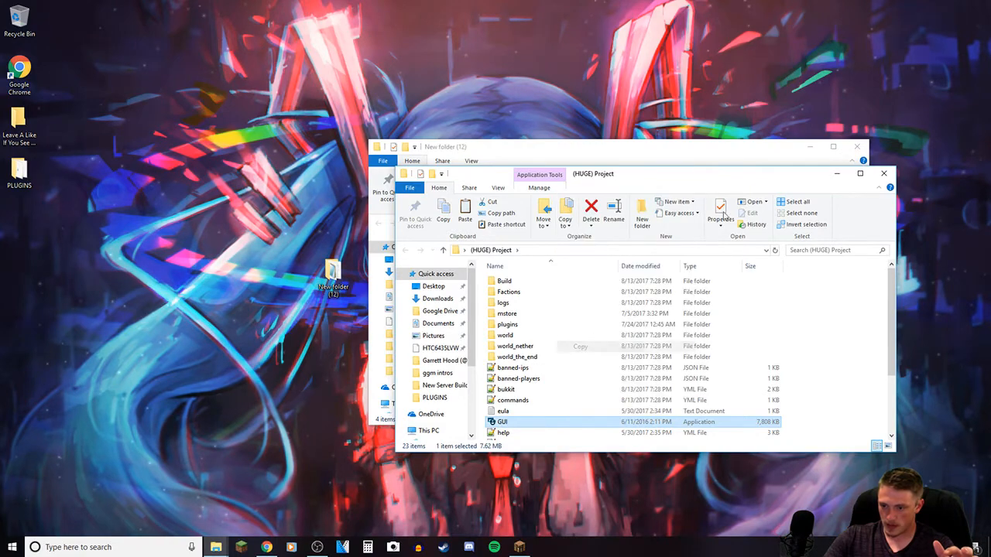
pyautogui.click(883, 173)
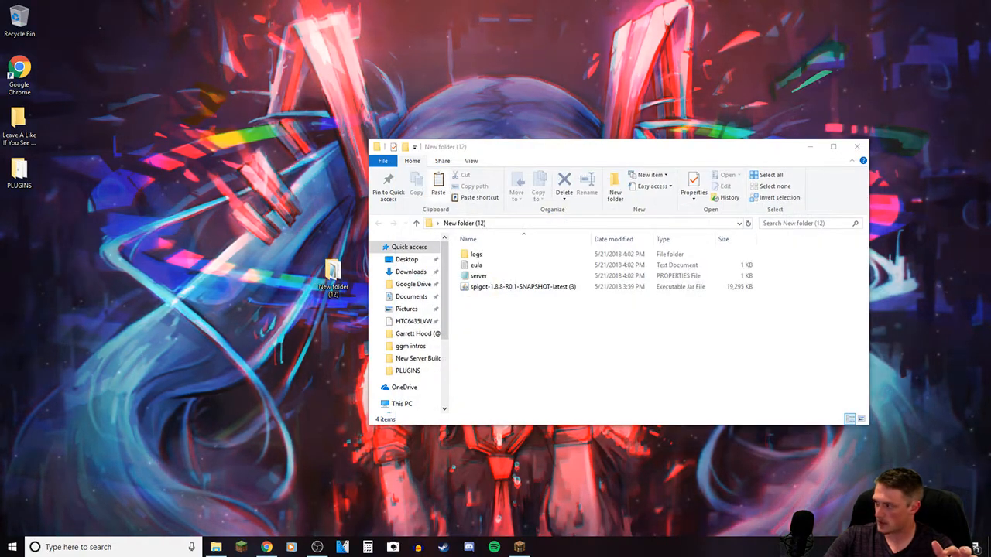
pyautogui.rightClick(531, 311)
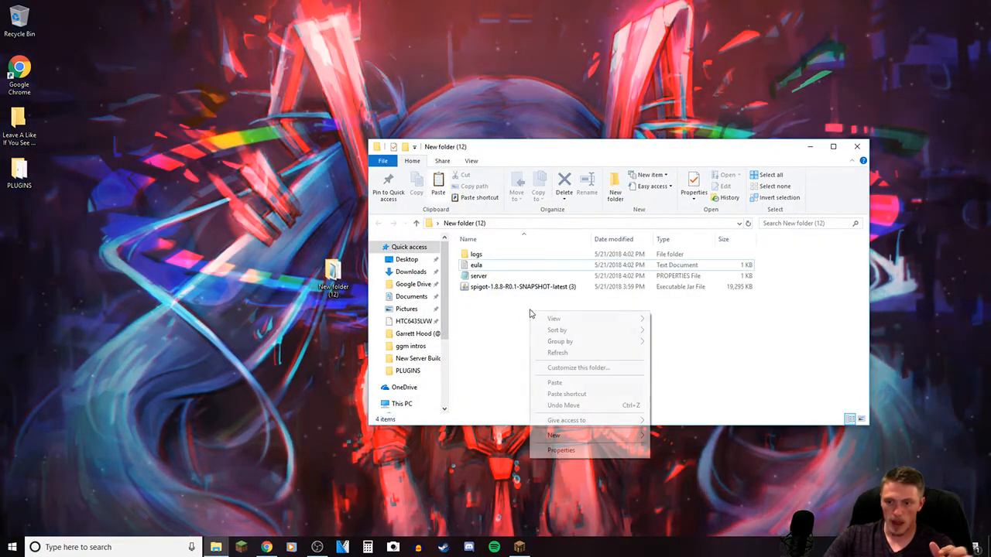
pyautogui.click(574, 383)
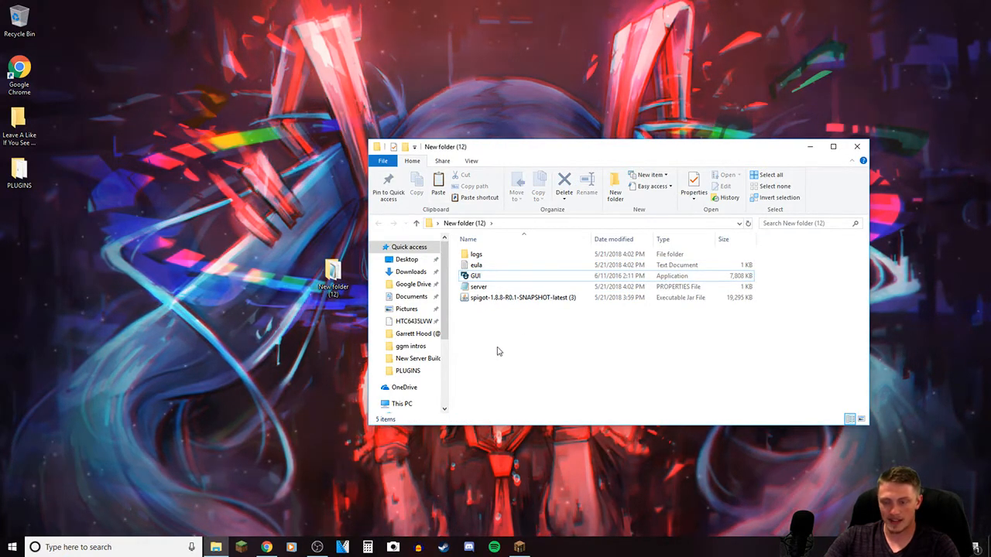
# - Launch the copied GUI application and bring up its server starter settings
pyautogui.doubleClick(504, 279)
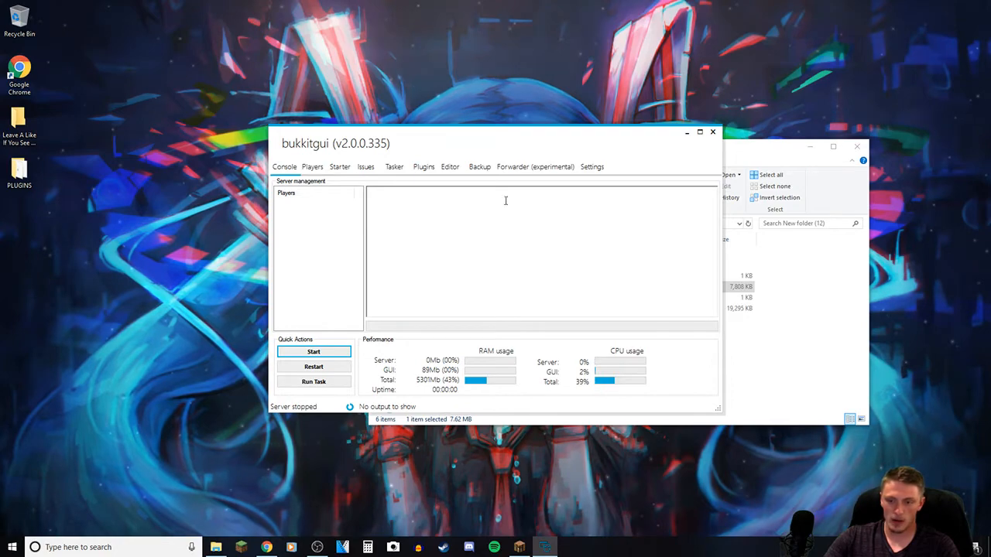
pyautogui.moveTo(385, 141); pyautogui.dragTo(469, 127)
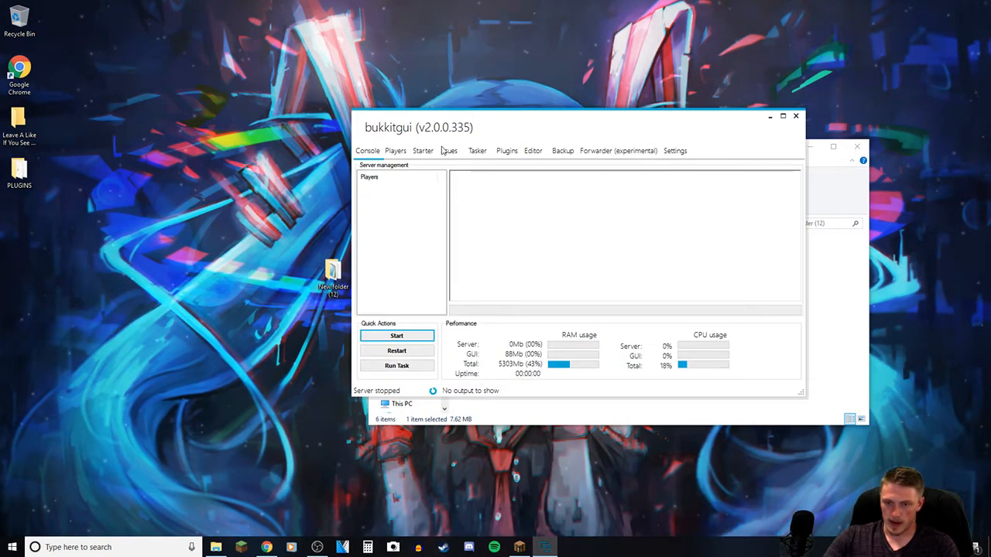
pyautogui.click(393, 153)
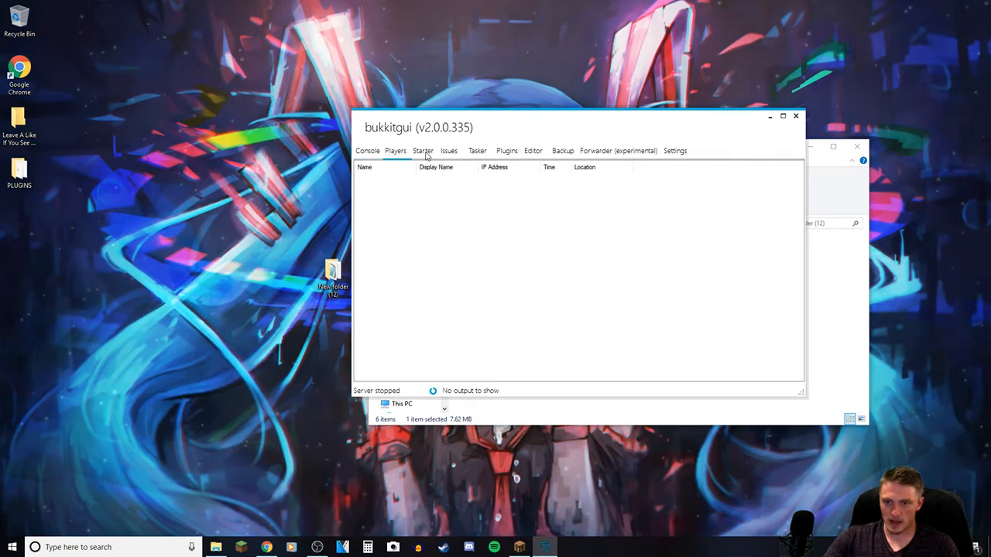
pyautogui.click(424, 152)
pyautogui.click(446, 153)
pyautogui.click(423, 152)
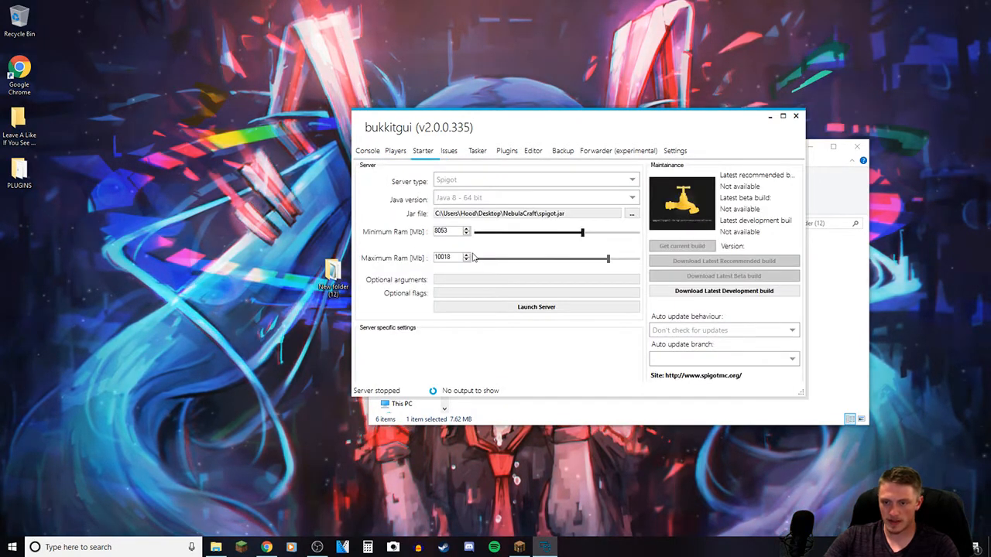
# - Set the server's maximum RAM to 10096 MB and bring up the server console
pyautogui.moveTo(609, 258)
pyautogui.mouseDown()
pyautogui.moveTo(687, 264)
pyautogui.moveTo(610, 263)
pyautogui.mouseUp()
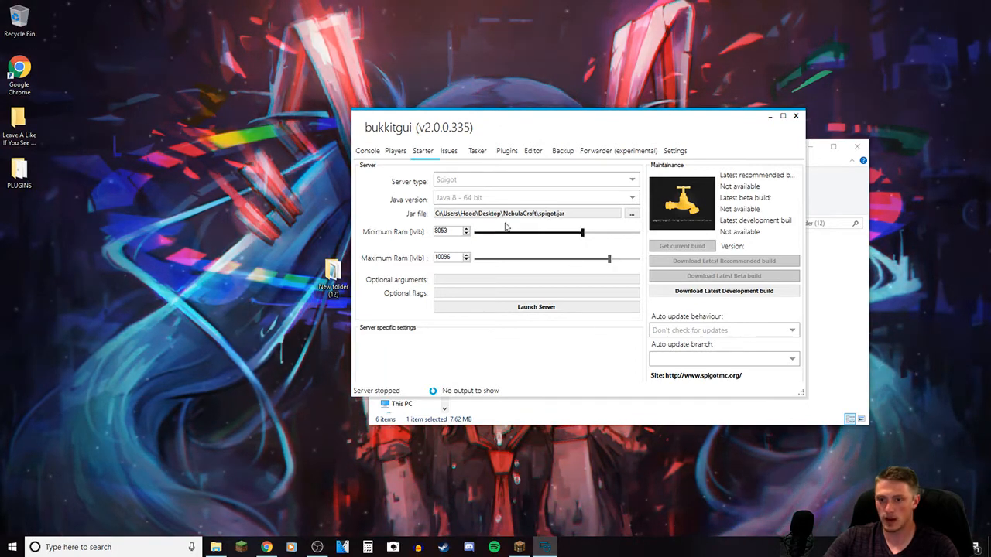
pyautogui.click(378, 150)
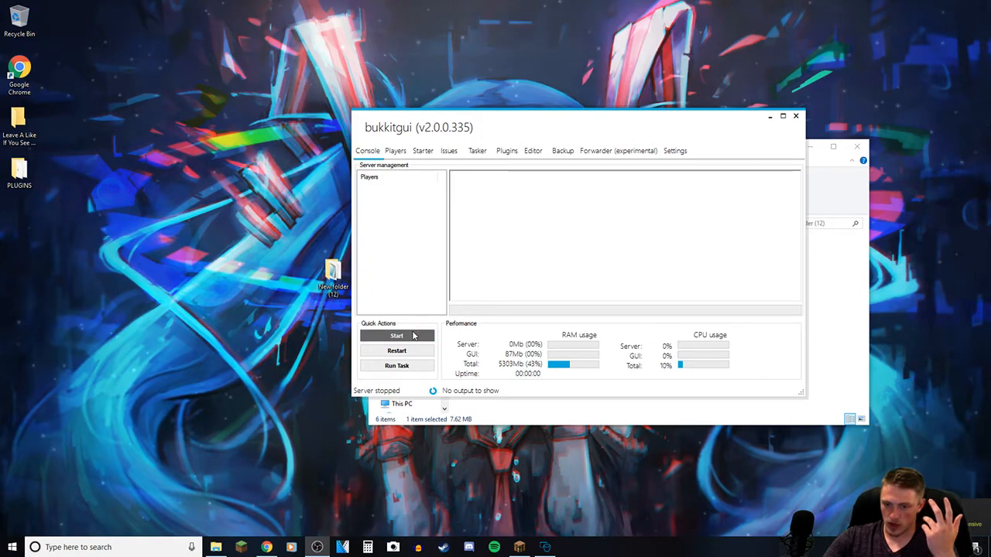
# - Change the eula setting to true in the server folder's eula text file, then save and close the file
pyautogui.moveTo(540, 139); pyautogui.dragTo(911, 203)
pyautogui.click(477, 278)
pyautogui.doubleClick(477, 277)
pyautogui.moveTo(401, 137); pyautogui.dragTo(387, 138)
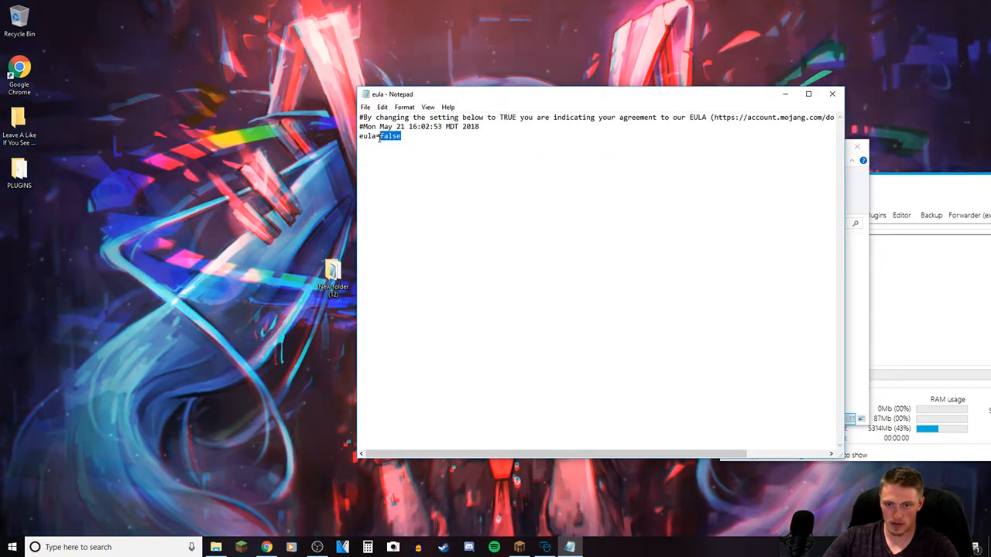
pyautogui.write('truw')
pyautogui.press('BackSpace')
pyautogui.write('e')
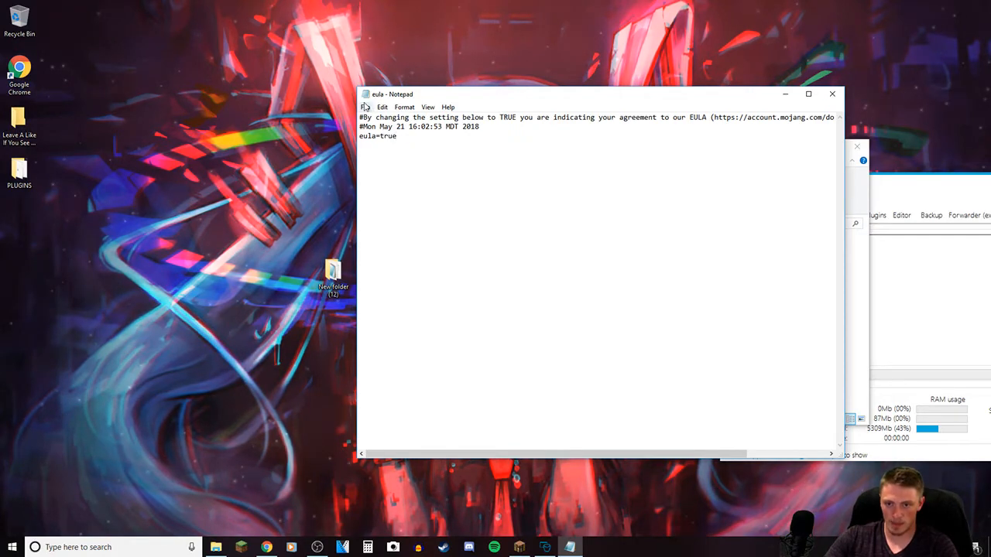
pyautogui.click(365, 108)
pyautogui.click(380, 141)
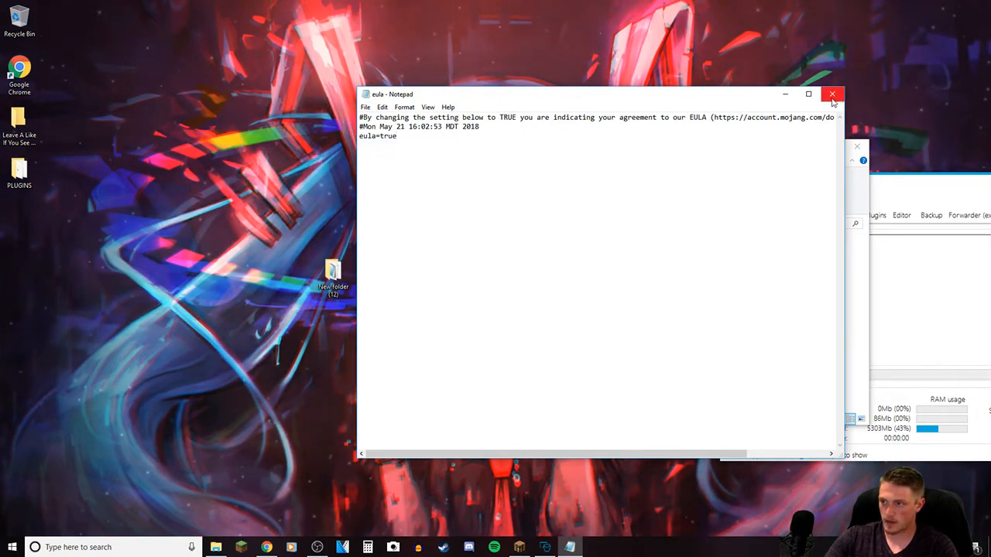
pyautogui.click(832, 95)
# - Arrange the server folder and bukkitgui windows side by side and start the server
pyautogui.click(485, 341)
pyautogui.moveTo(777, 151); pyautogui.dragTo(555, 152)
pyautogui.moveTo(826, 186); pyautogui.dragTo(563, 159)
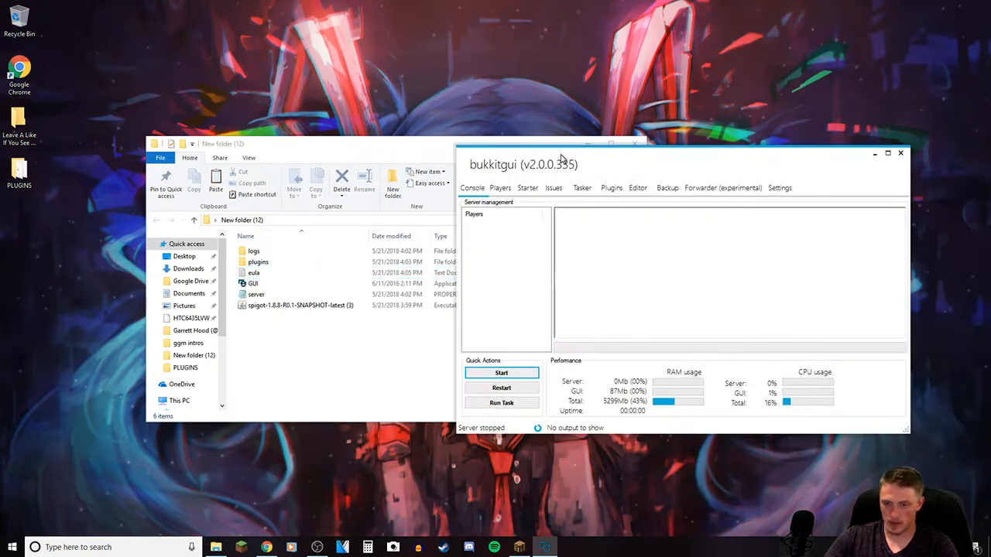
pyautogui.click(502, 374)
# - Examine the files generated in the server folder and the startup log in the server console
pyautogui.click(423, 325)
pyautogui.moveTo(519, 154); pyautogui.dragTo(741, 159)
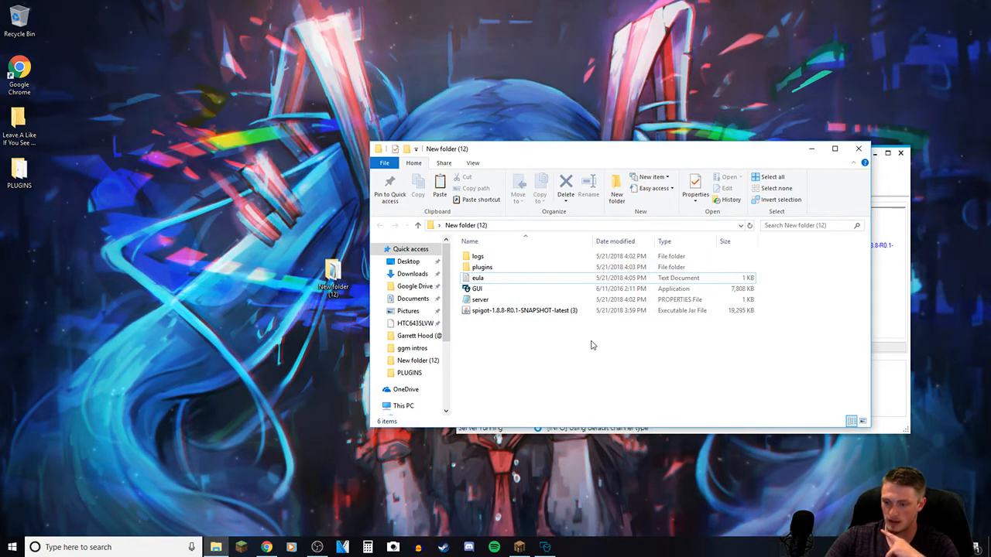
pyautogui.moveTo(624, 154); pyautogui.dragTo(633, 173)
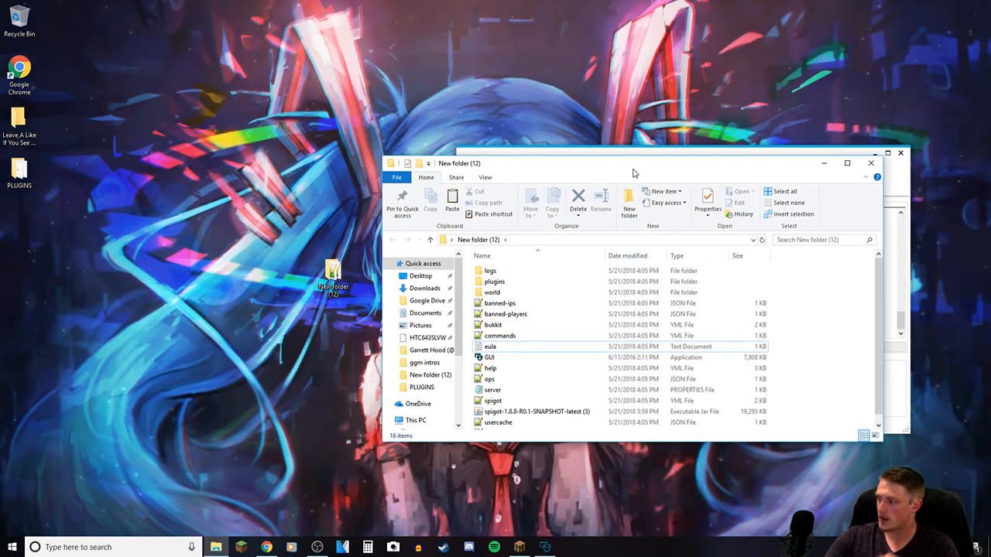
pyautogui.scroll(-2, 789, 261)
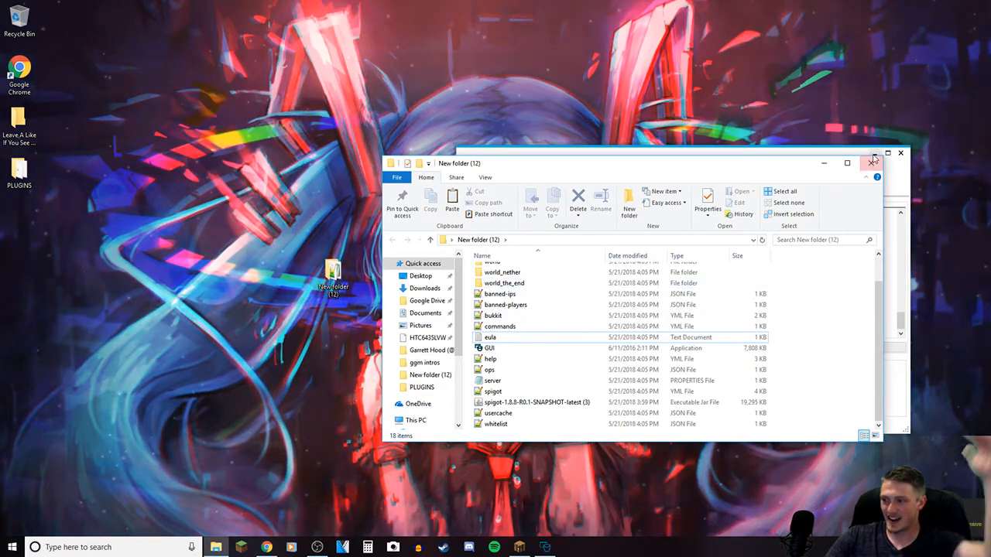
pyautogui.click(829, 154)
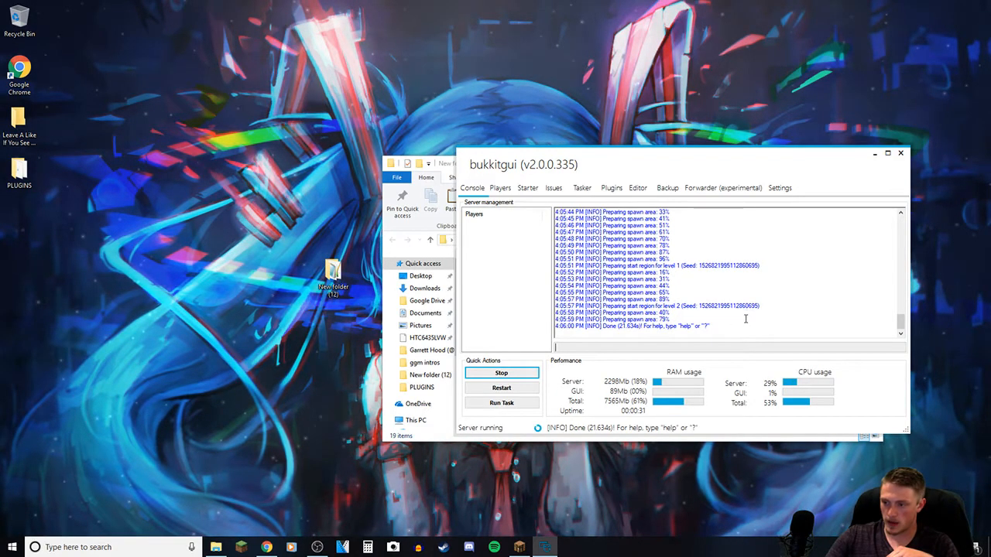
pyautogui.moveTo(744, 320); pyautogui.dragTo(654, 326)
pyautogui.tripleClick(656, 327)
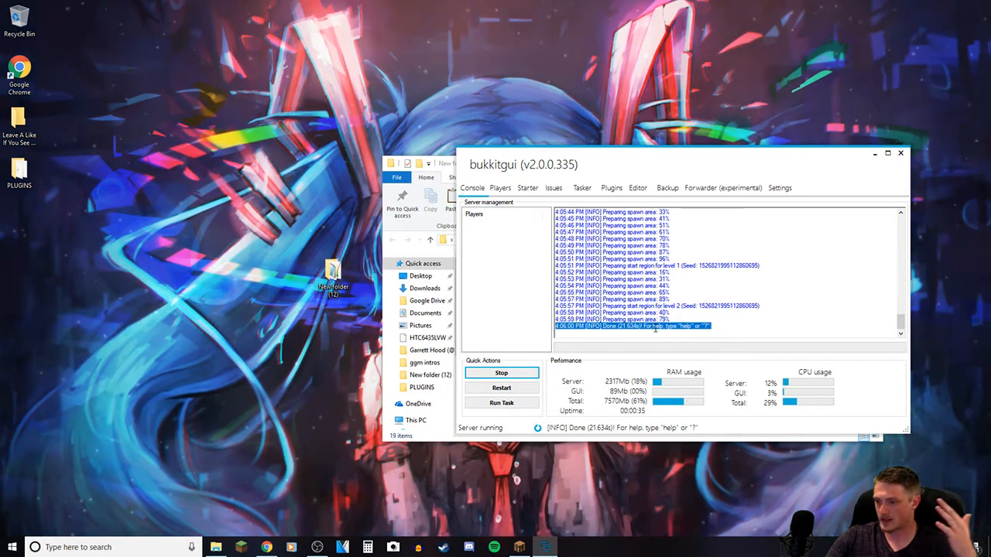
pyautogui.doubleClick(650, 327)
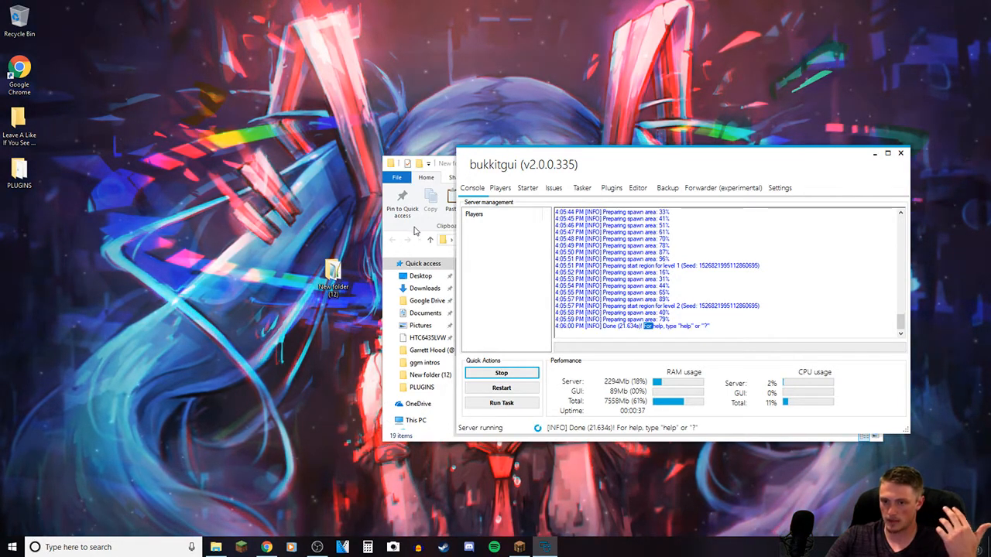
pyautogui.click(424, 230)
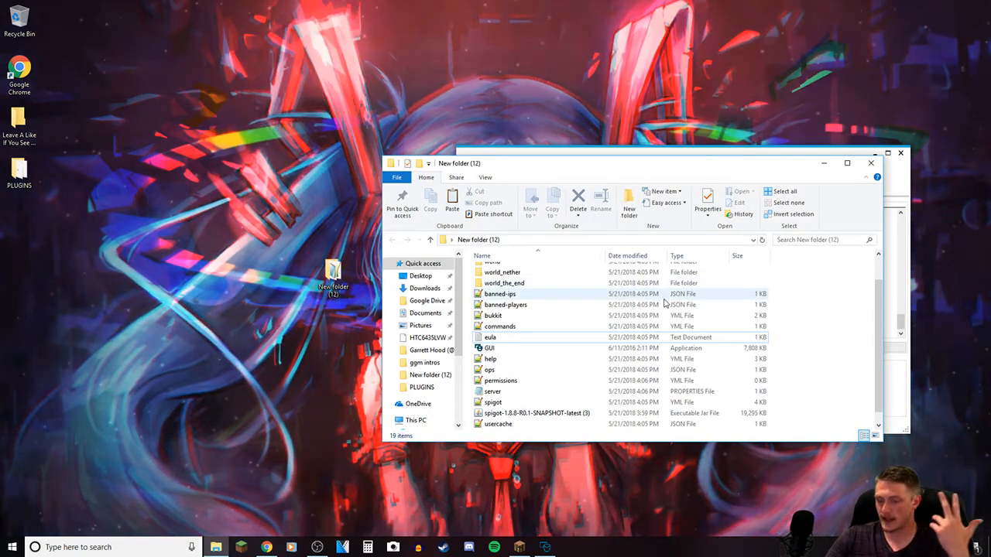
pyautogui.scroll(-1, 585, 362)
pyautogui.scroll(2, 565, 361)
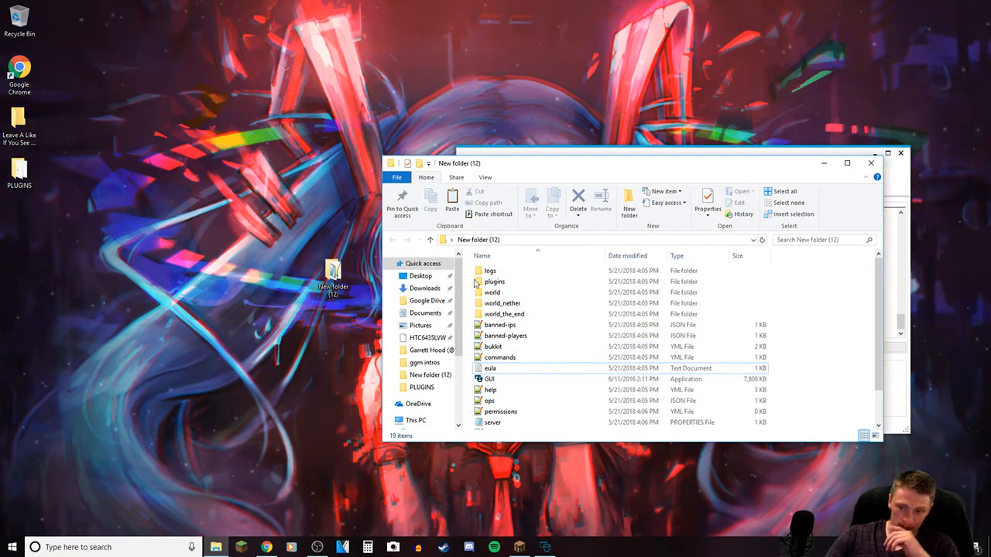
# - Switch to Minecraft 1.8.9 and join the Minecraft Server entry in the multiplayer list
pyautogui.click(520, 547)
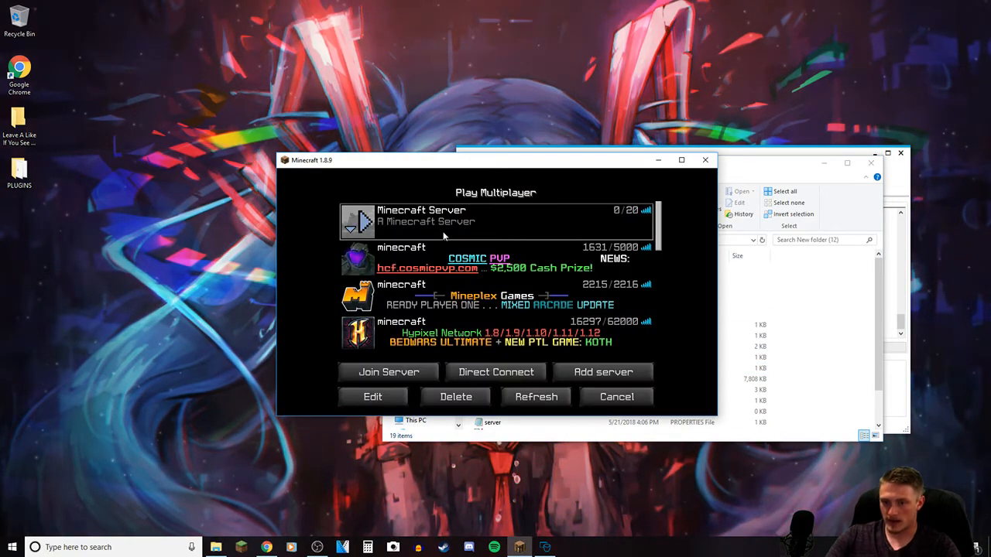
pyautogui.click(601, 372)
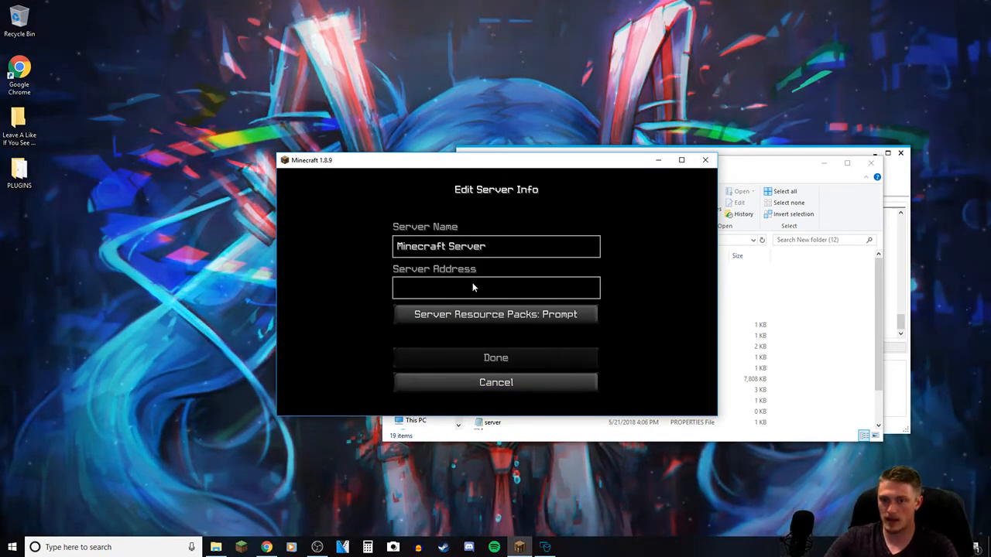
pyautogui.click(488, 384)
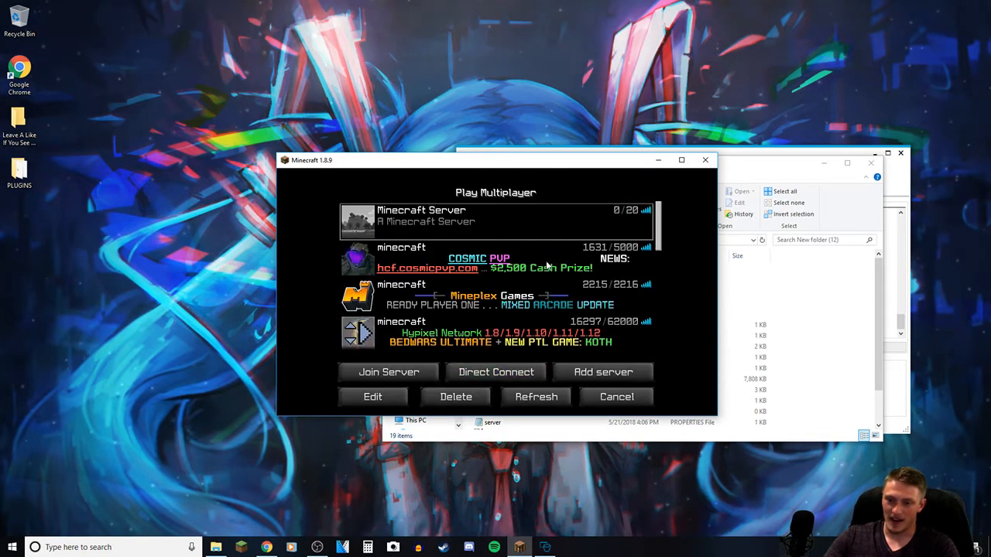
pyautogui.click(365, 222)
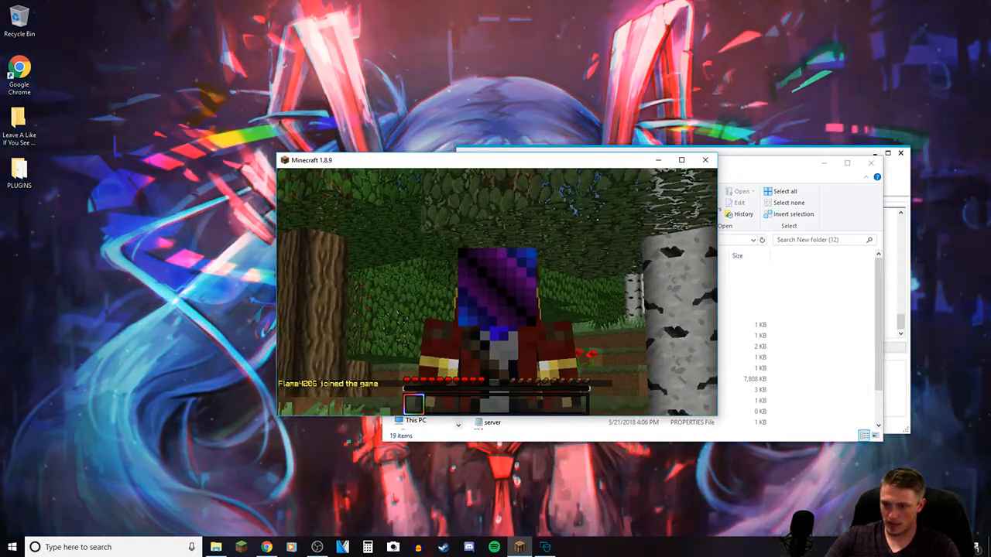
# - Try a fly command on the server and send "asdgs" as a chat message
pyautogui.press('/')
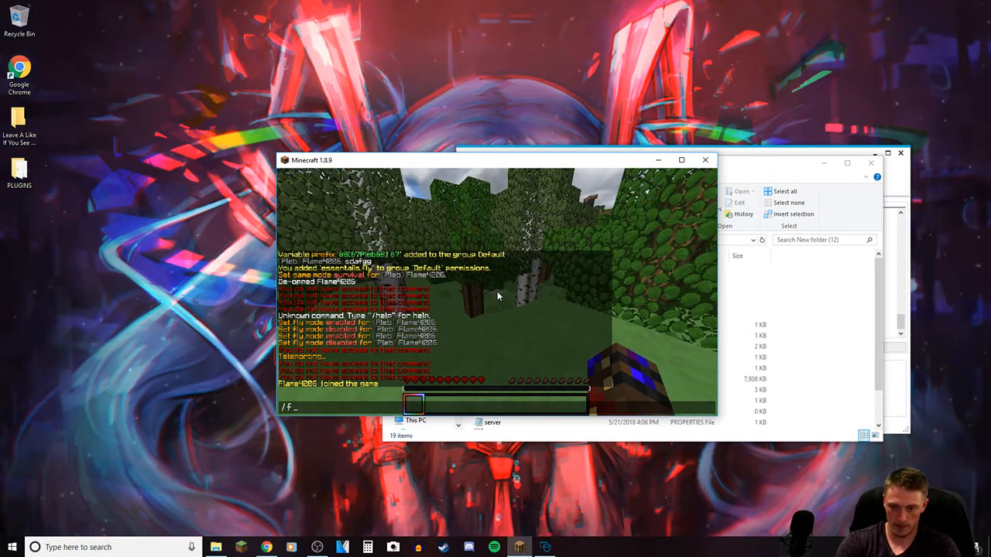
pyautogui.write('flyt')
pyautogui.press('Return')
pyautogui.press('/')
pyautogui.write('asdgs')
pyautogui.press('Return')
# - Clear the mistyped chat text and try the /gmc command on the server
pyautogui.write('tasdfgs')
pyautogui.press('BackSpace')
pyautogui.press('BackSpace')
pyautogui.press('BackSpace')
pyautogui.press('BackSpace')
pyautogui.press('BackSpace')
pyautogui.press('BackSpace')
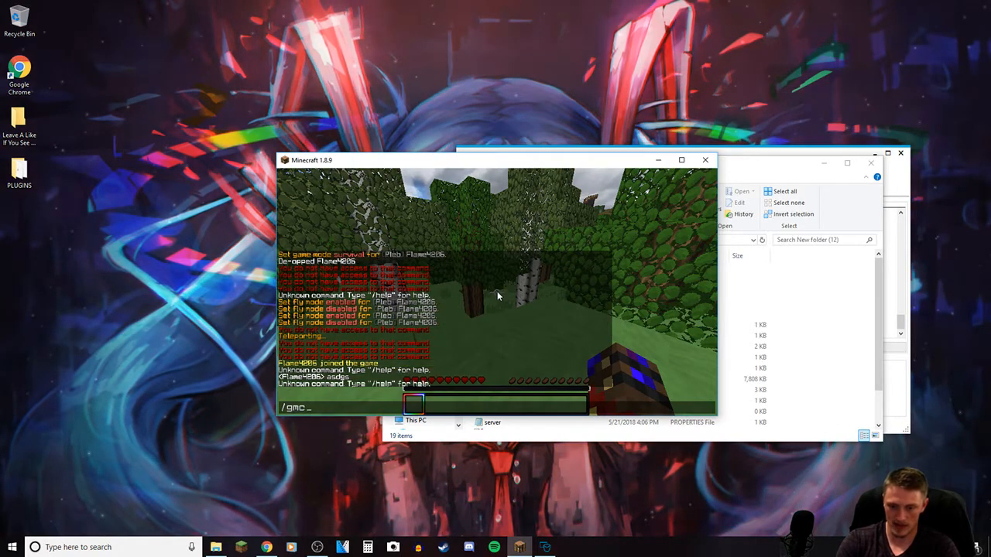
pyautogui.press('Return')
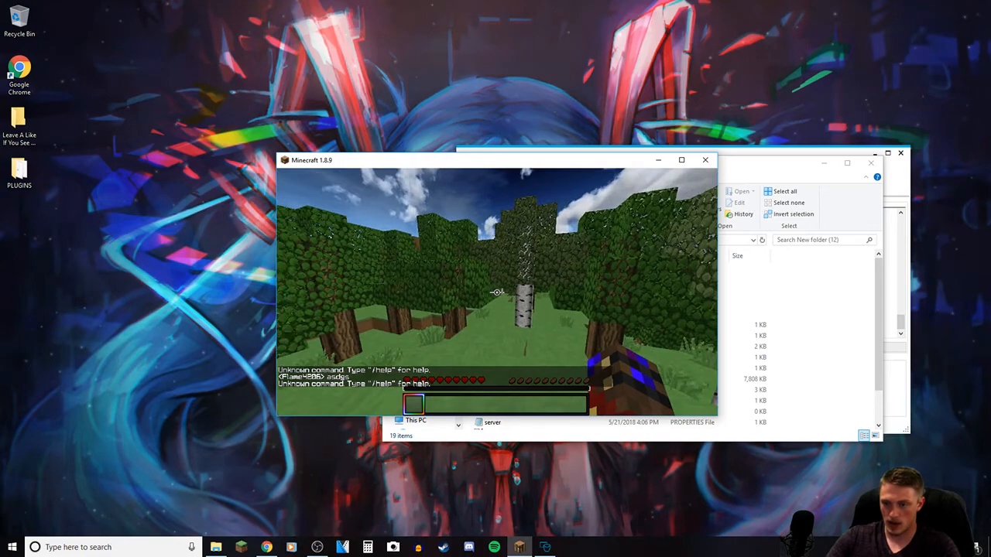
# - Switch to the bukkitgui console and grant the connected player operator status with the op command
pyautogui.press('/')
pyautogui.click(830, 379)
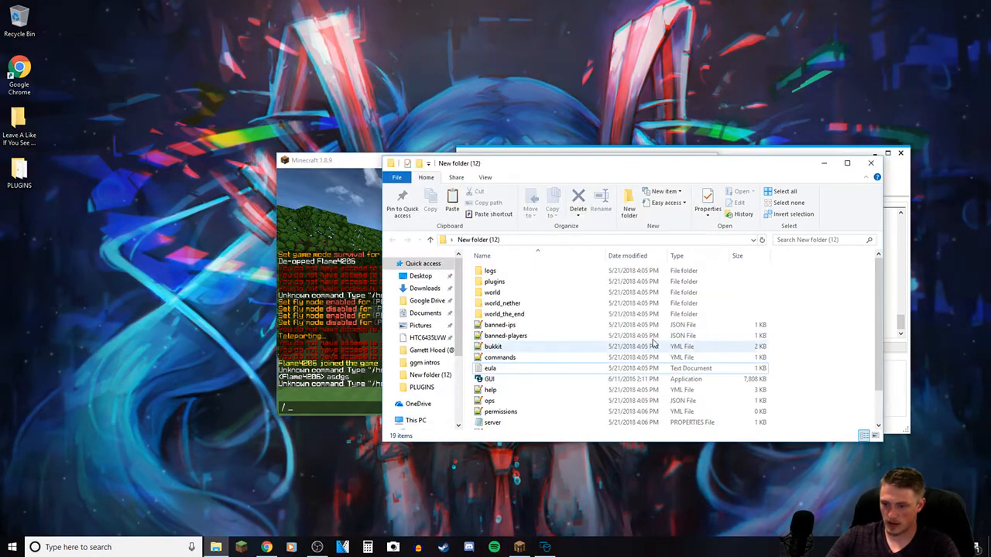
pyautogui.click(900, 381)
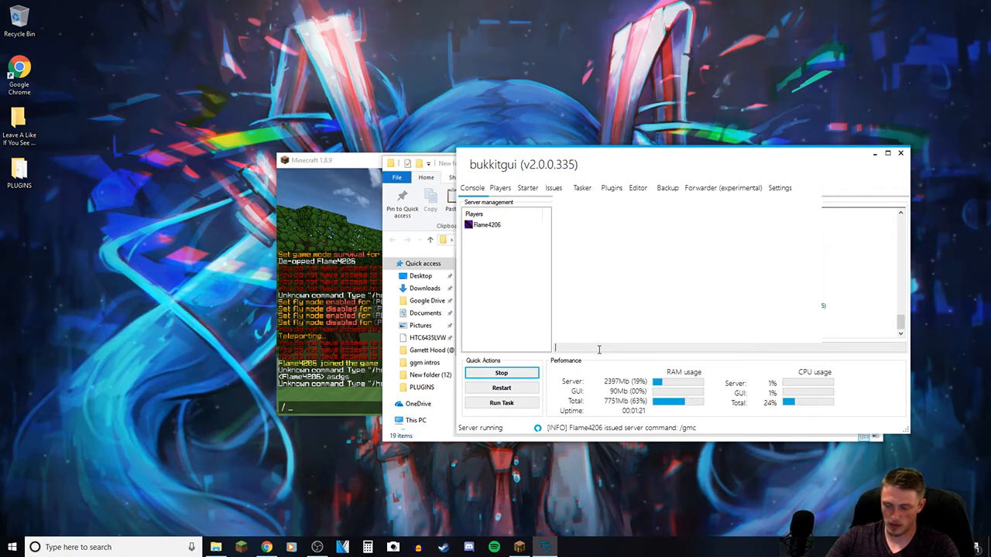
pyautogui.write('p flame4206')
pyautogui.press('Return')
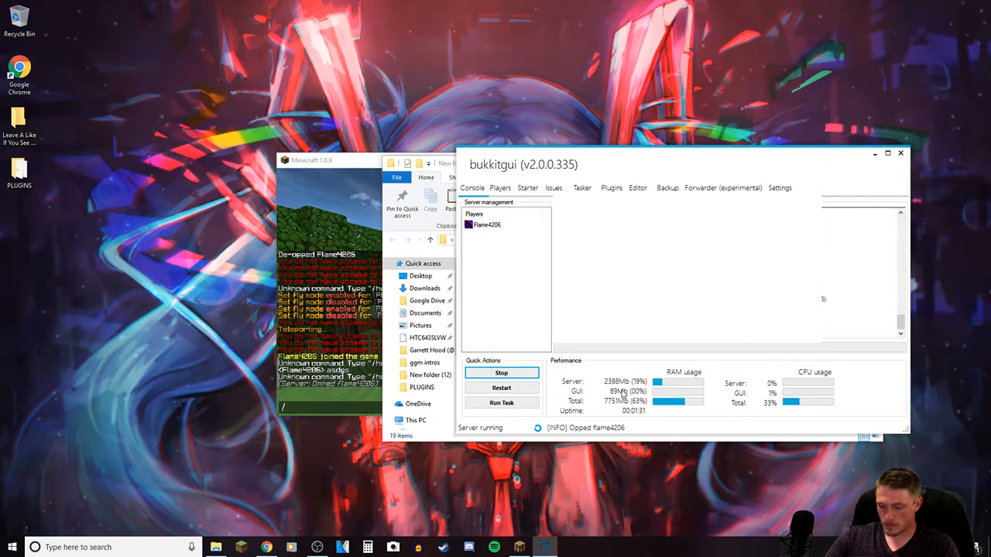
# - Check the operator message in Minecraft's chat and open the PLUGINS folder on the desktop
pyautogui.click(445, 440)
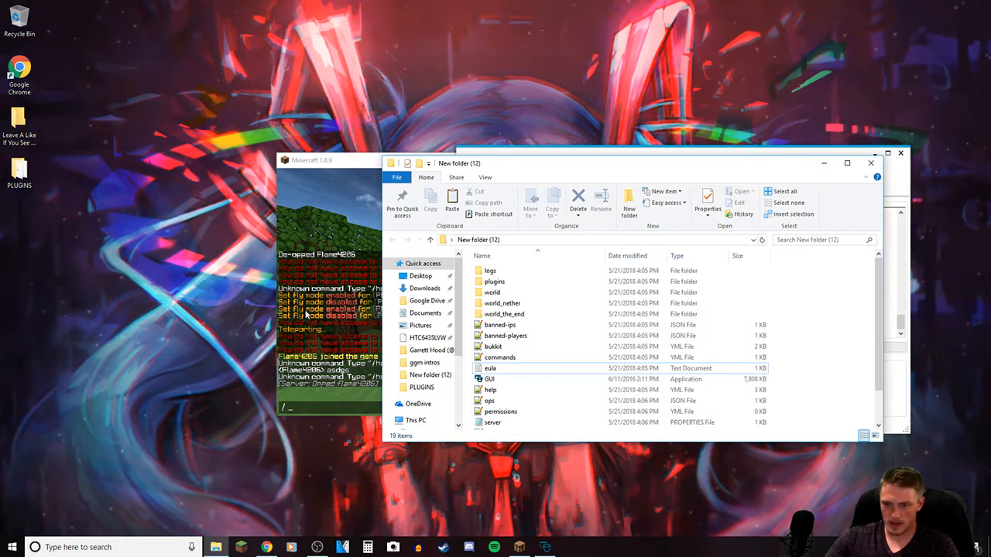
pyautogui.click(315, 255)
pyautogui.click(812, 269)
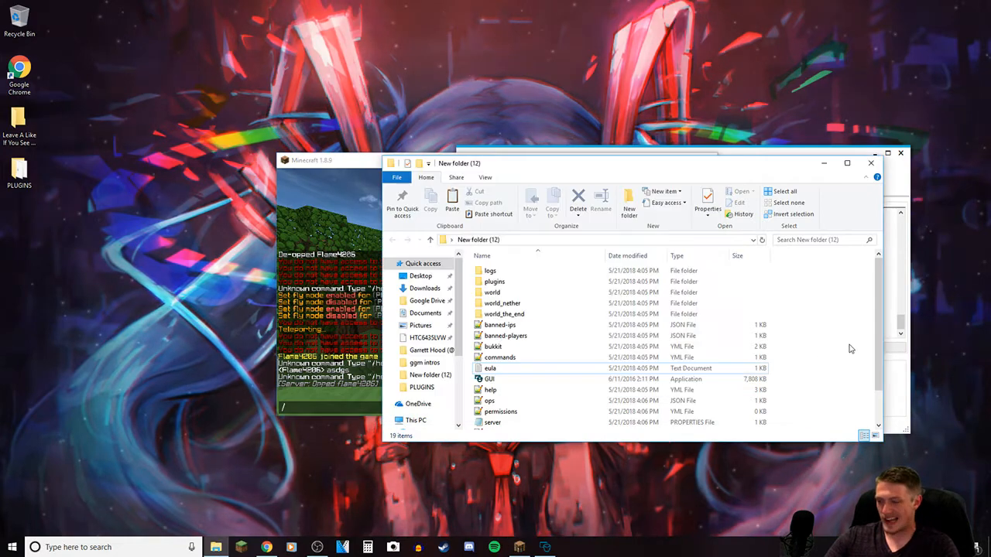
pyautogui.doubleClick(19, 172)
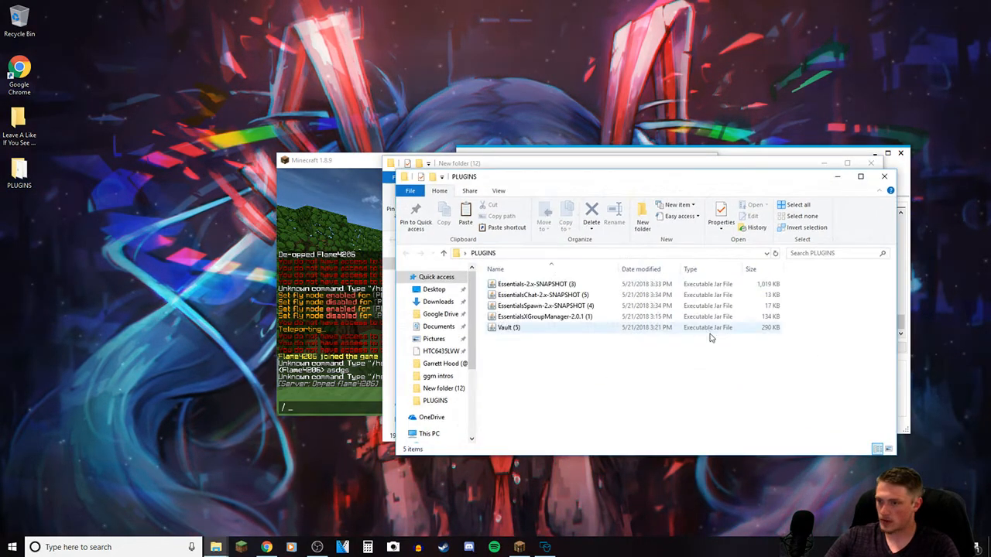
# - Compare the Essentials downloads on the Spigot-Essentials Jenkins page in Chrome with the Essentials, EssentialsChat and EssentialsSpawn jars in the PLUGINS folder
pyautogui.click(266, 548)
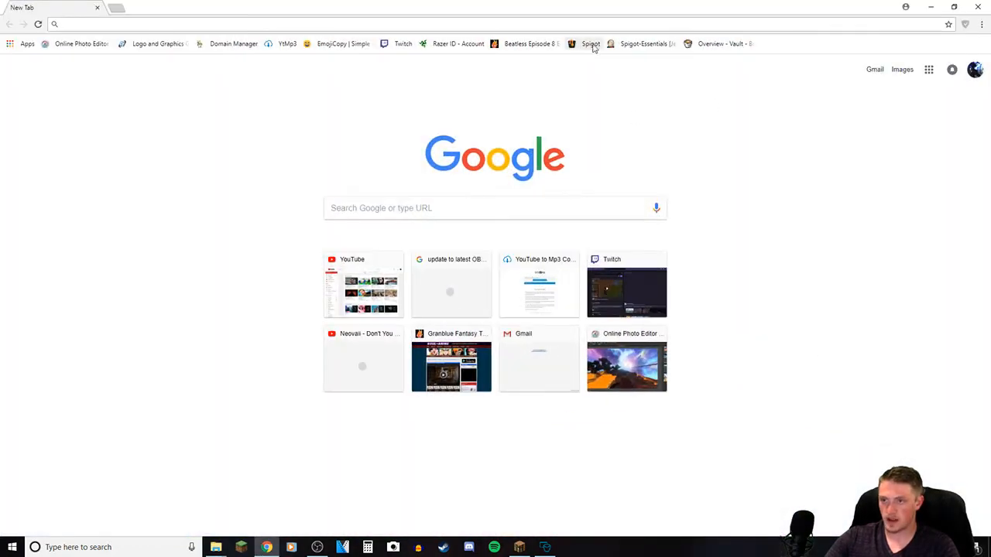
pyautogui.click(658, 44)
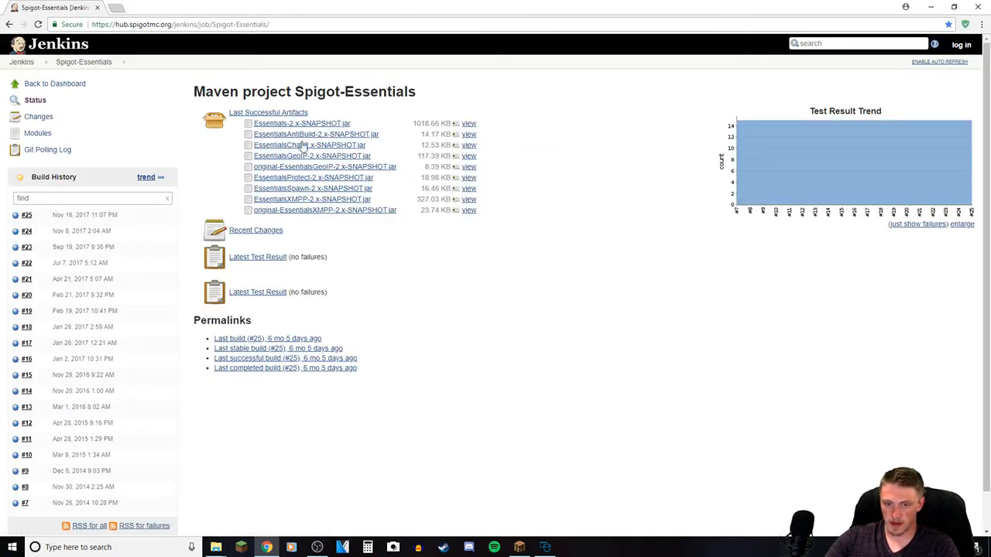
pyautogui.click(217, 547)
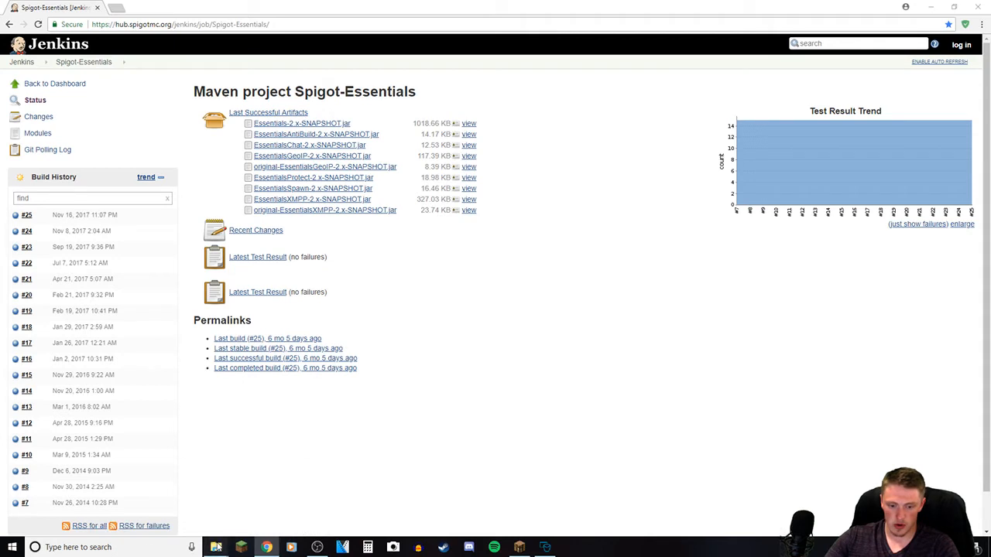
pyautogui.click(274, 505)
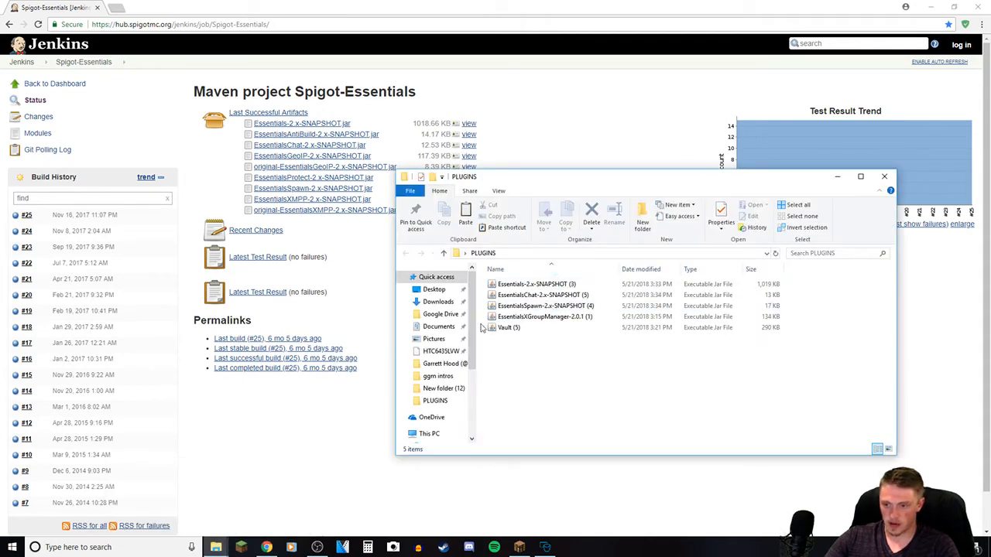
pyautogui.moveTo(487, 313); pyautogui.dragTo(590, 280)
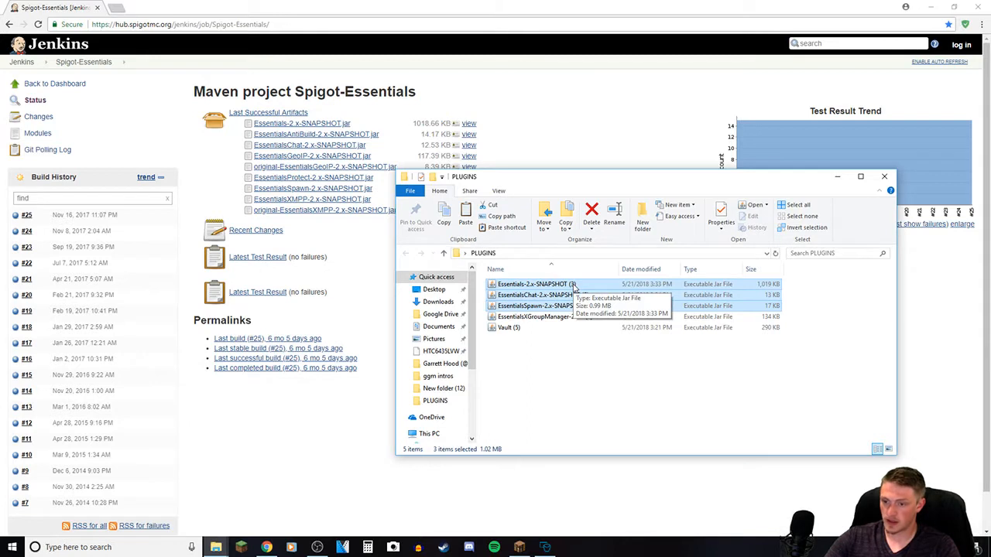
pyautogui.click(540, 370)
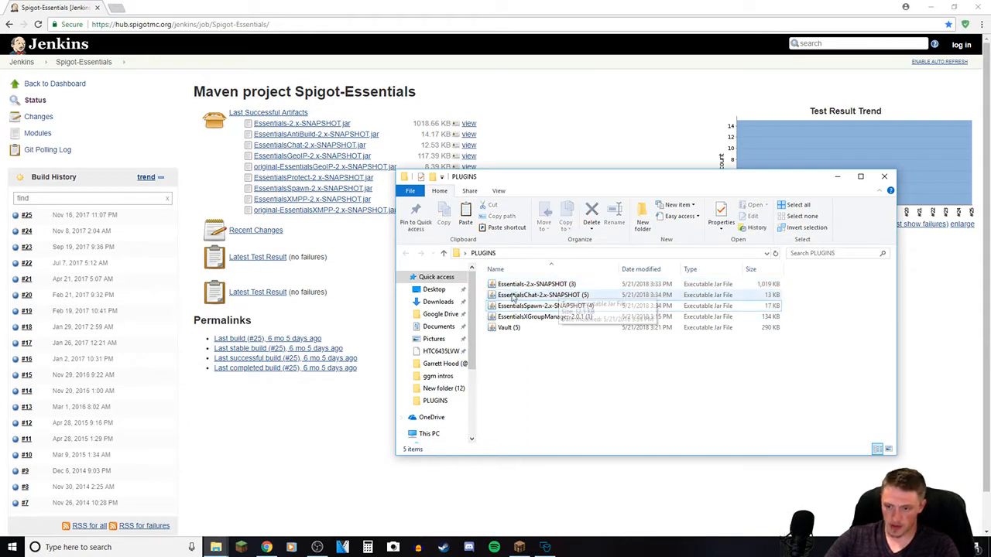
pyautogui.moveTo(486, 311); pyautogui.dragTo(527, 296)
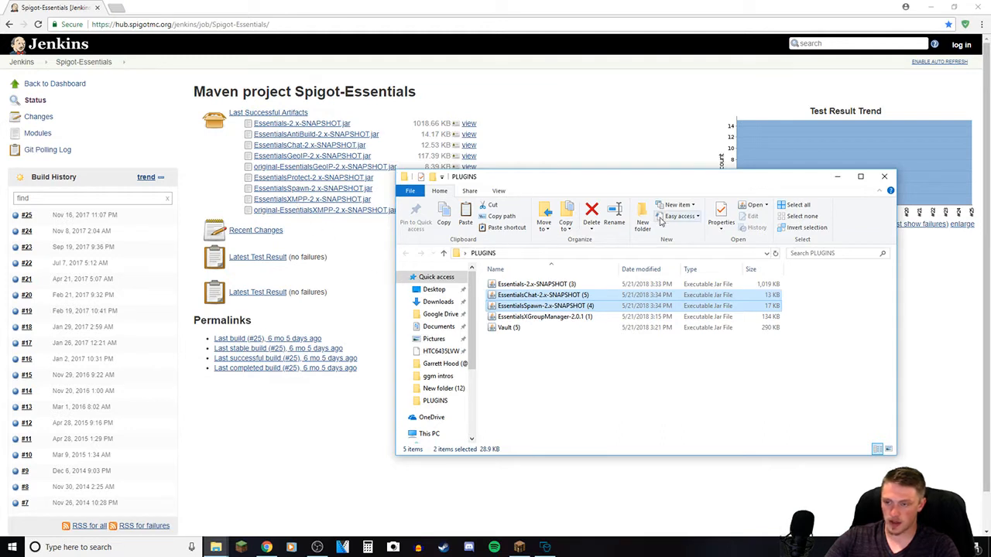
pyautogui.click(818, 332)
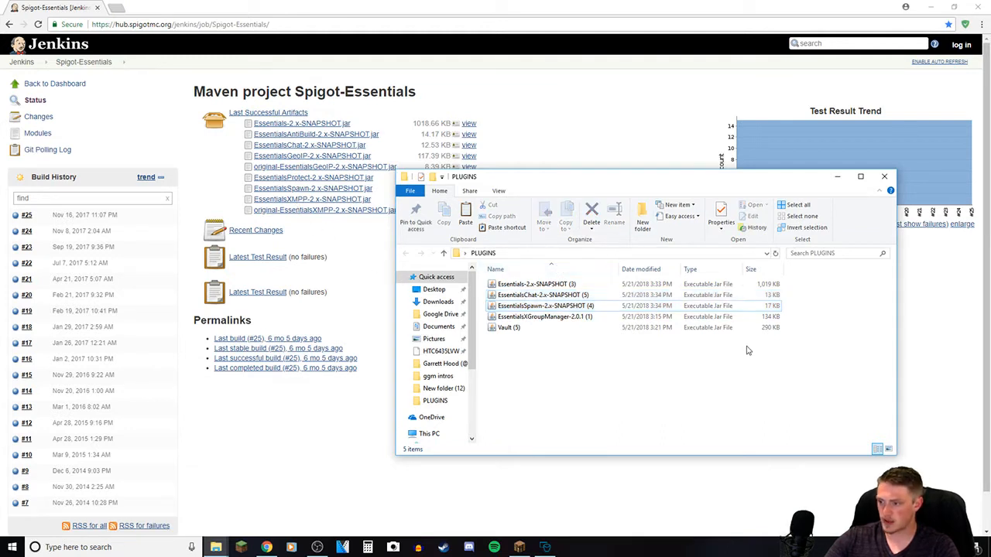
# - Bring up New folder (12) beside the PLUGINS window and open the server's plugins subfolder
pyautogui.click(922, 417)
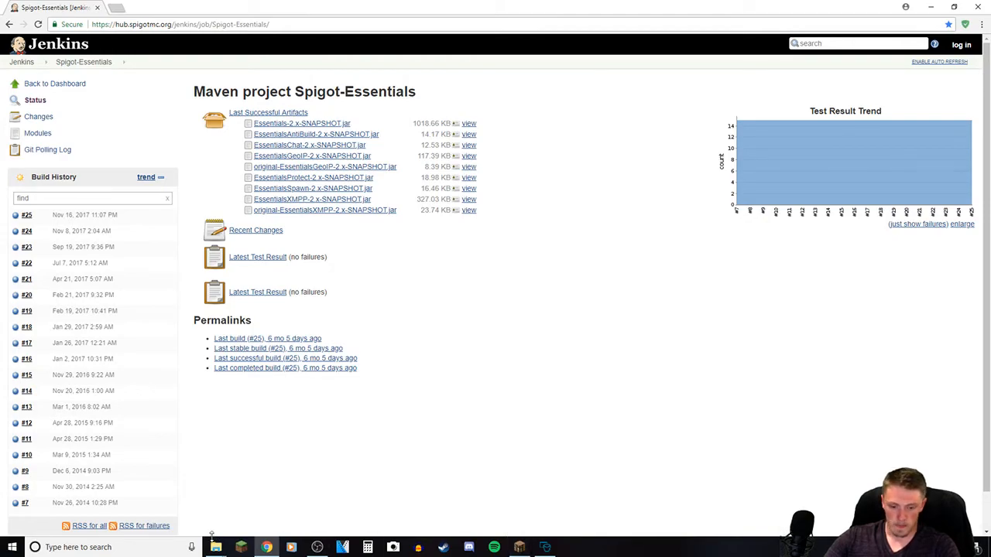
pyautogui.moveTo(216, 539)
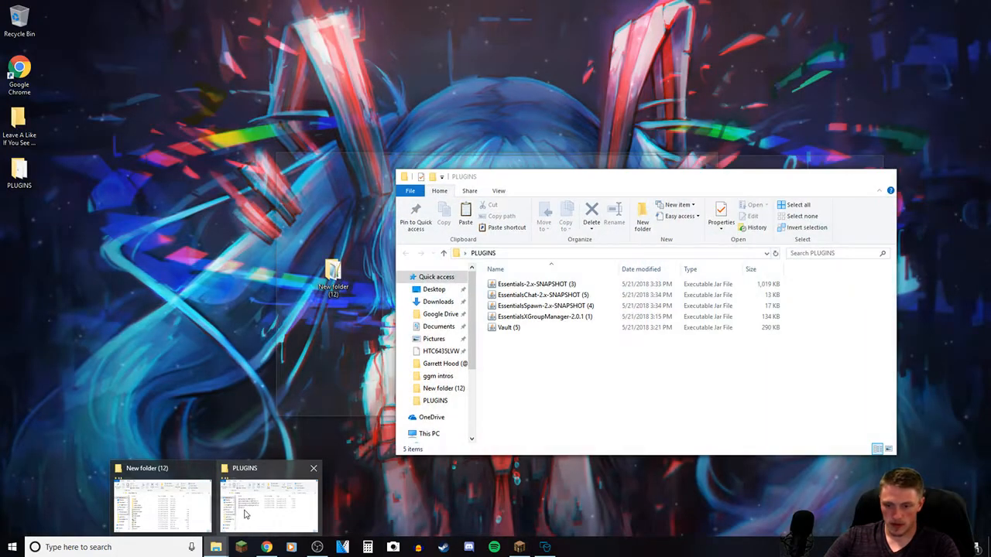
pyautogui.click(244, 515)
pyautogui.click(932, 6)
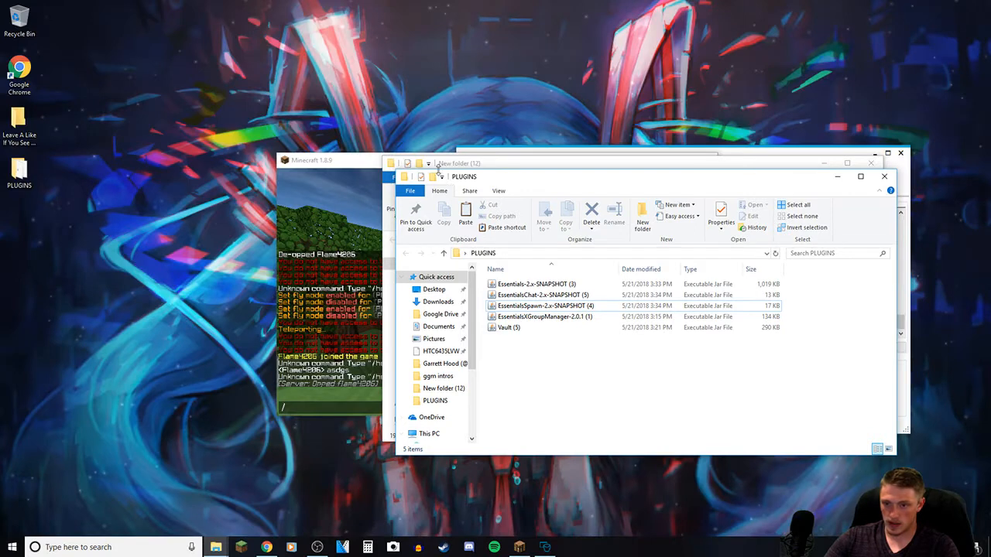
pyautogui.moveTo(480, 168); pyautogui.dragTo(158, 44)
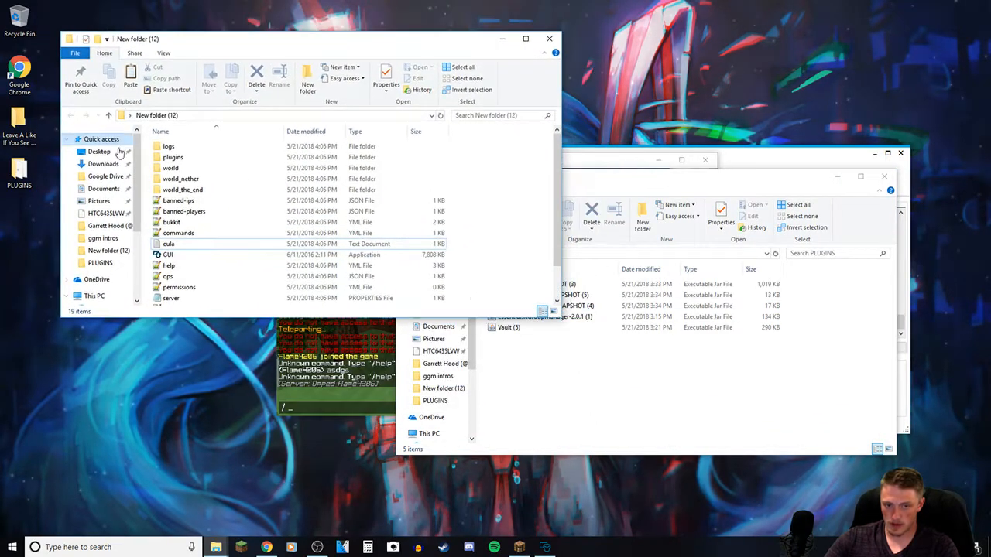
pyautogui.doubleClick(173, 157)
# - Move the Essentials, EssentialsChat and EssentialsSpawn jars from the PLUGINS folder into the server's plugins folder
pyautogui.click(569, 410)
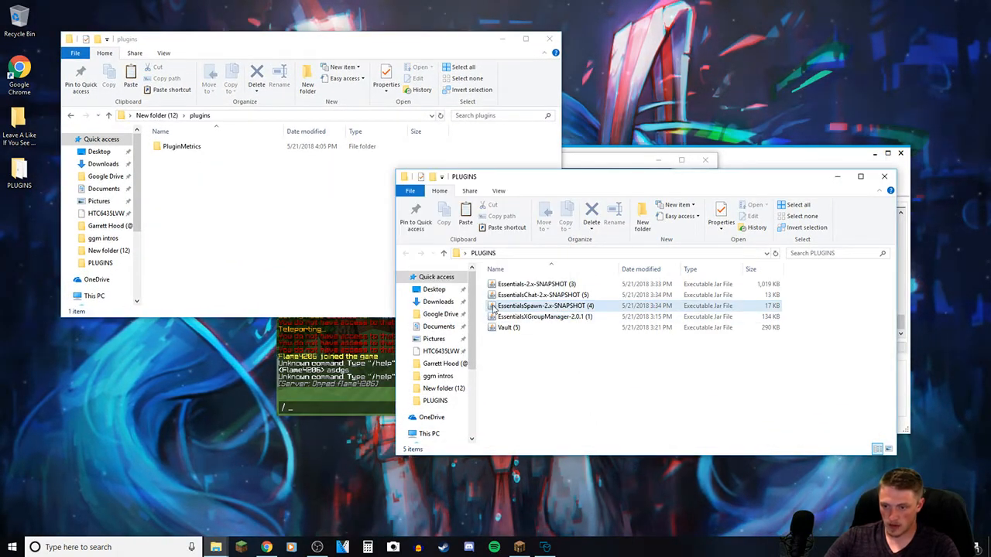
pyautogui.moveTo(480, 312); pyautogui.dragTo(239, 226)
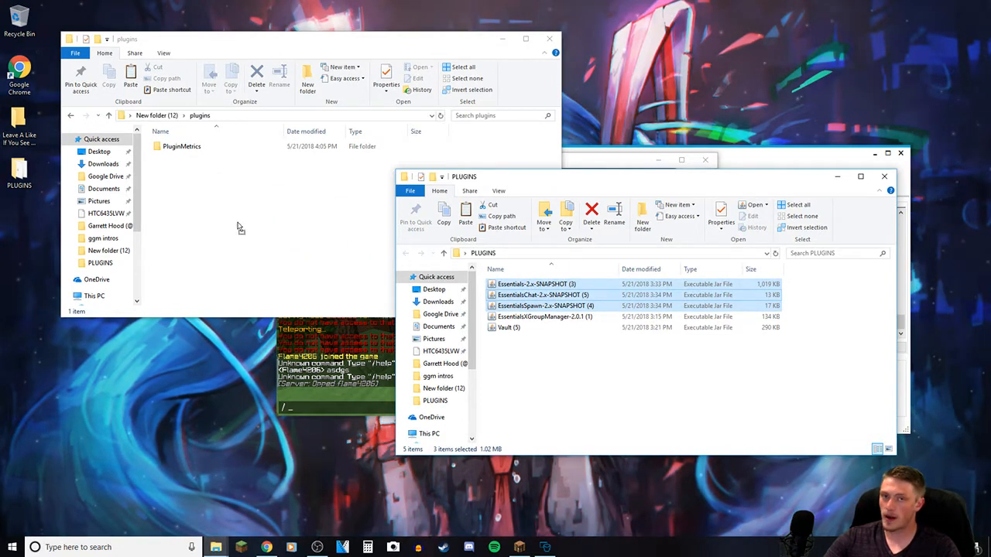
pyautogui.click(643, 402)
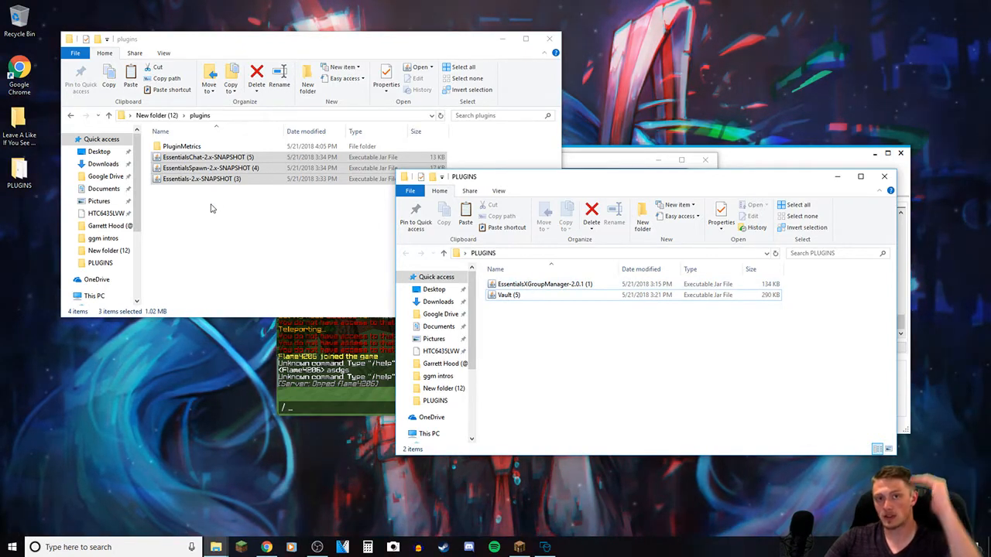
# - Switch to the bukkitgui console and restart the server to load the Essentials plugins
pyautogui.click(643, 155)
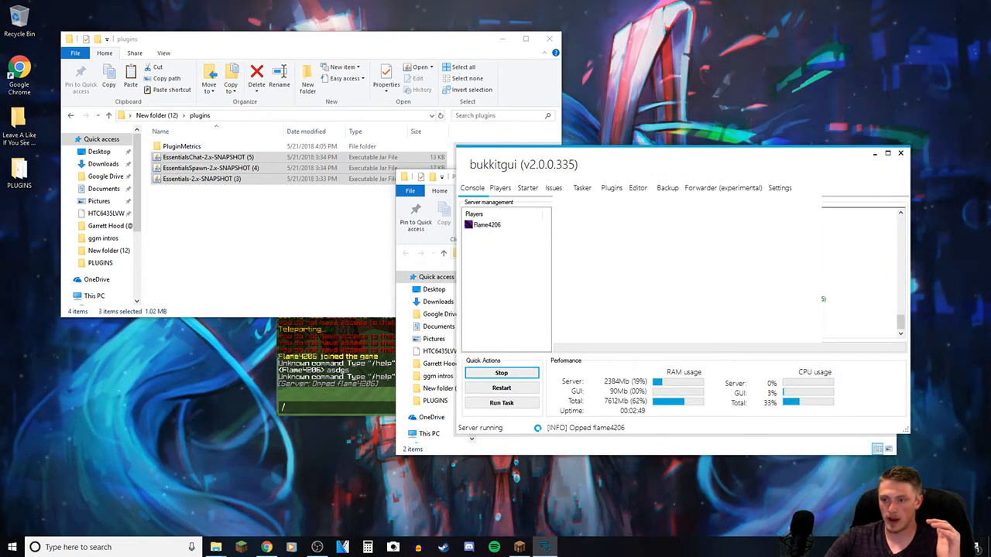
pyautogui.click(553, 188)
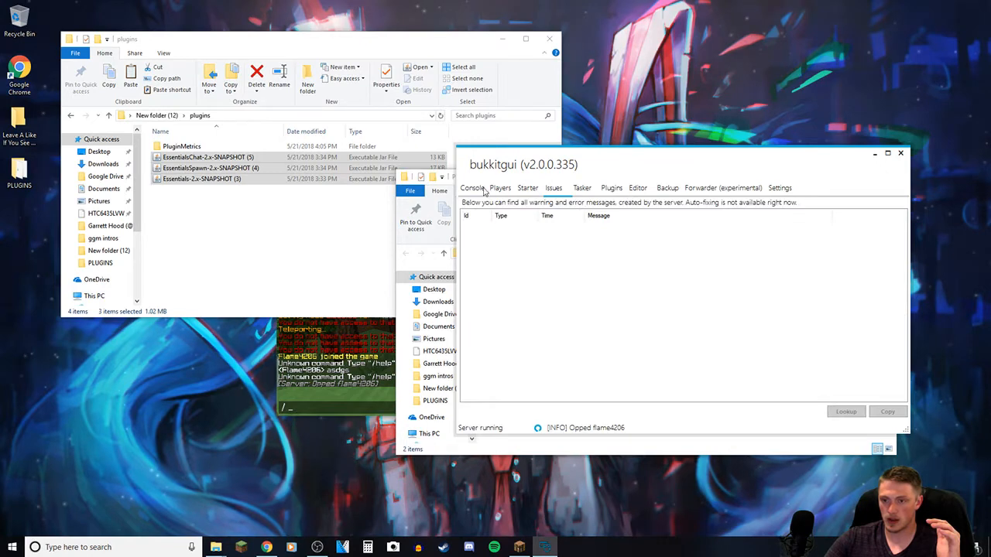
pyautogui.click(473, 188)
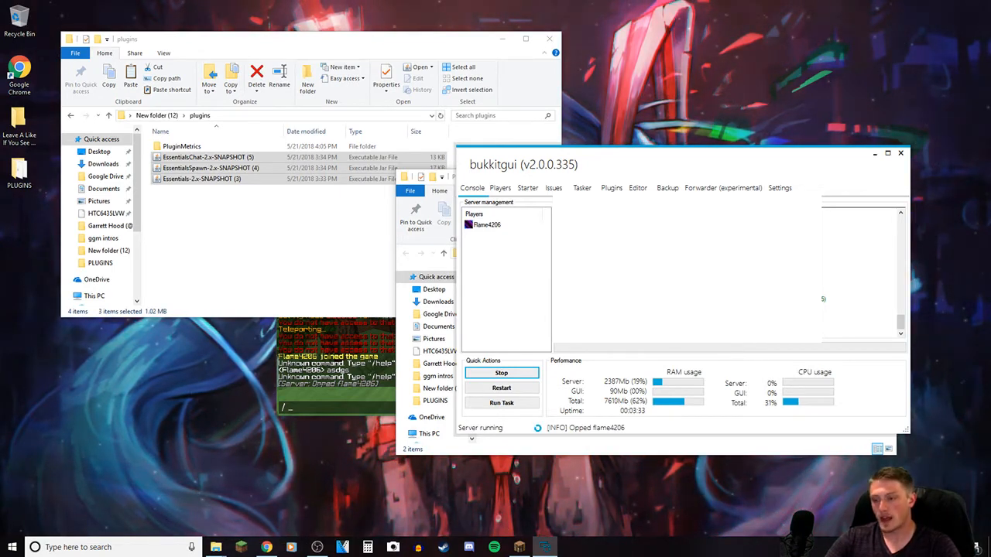
# - Return to Minecraft's multiplayer server list, check bukkitgui for the finished startup, and rejoin the Minecraft Server entry
pyautogui.click(315, 230)
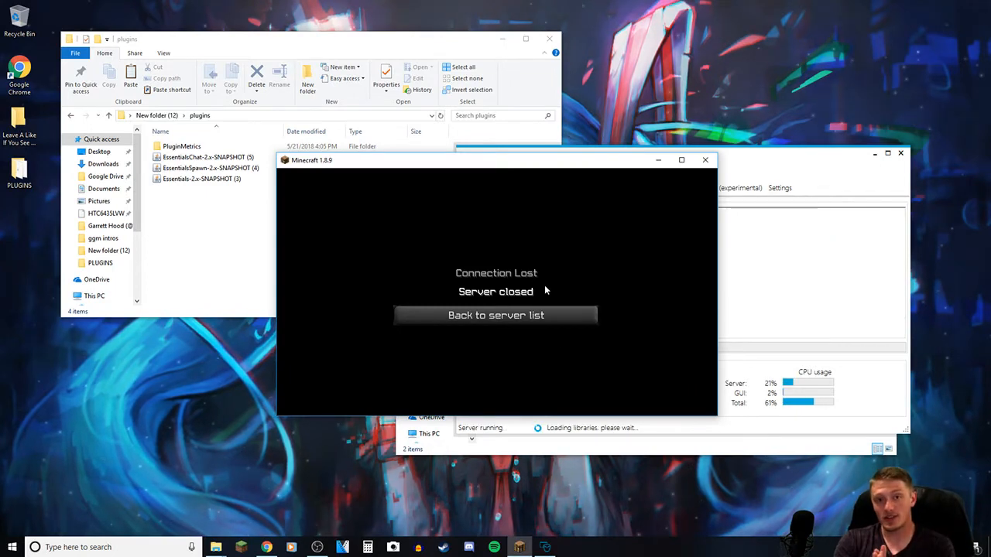
pyautogui.click(508, 321)
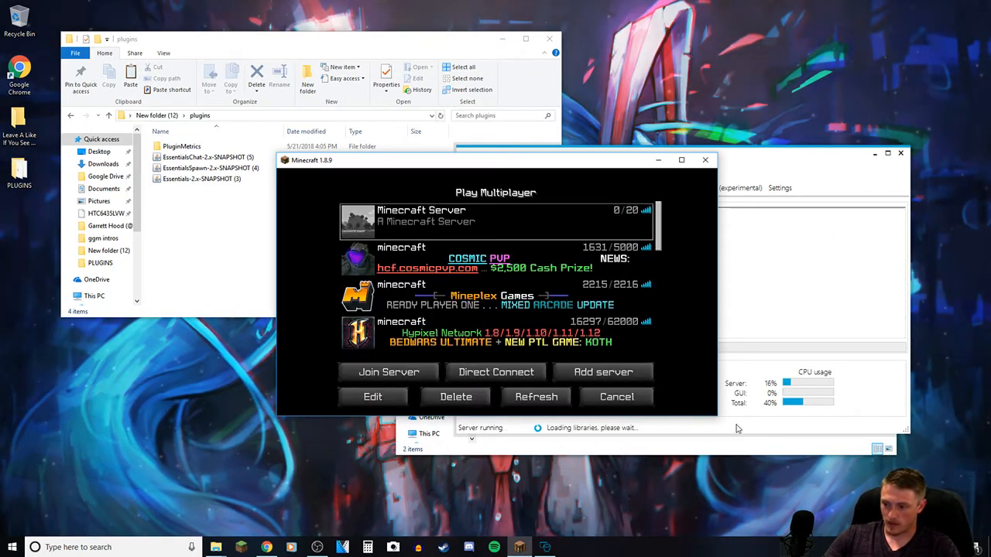
pyautogui.click(738, 427)
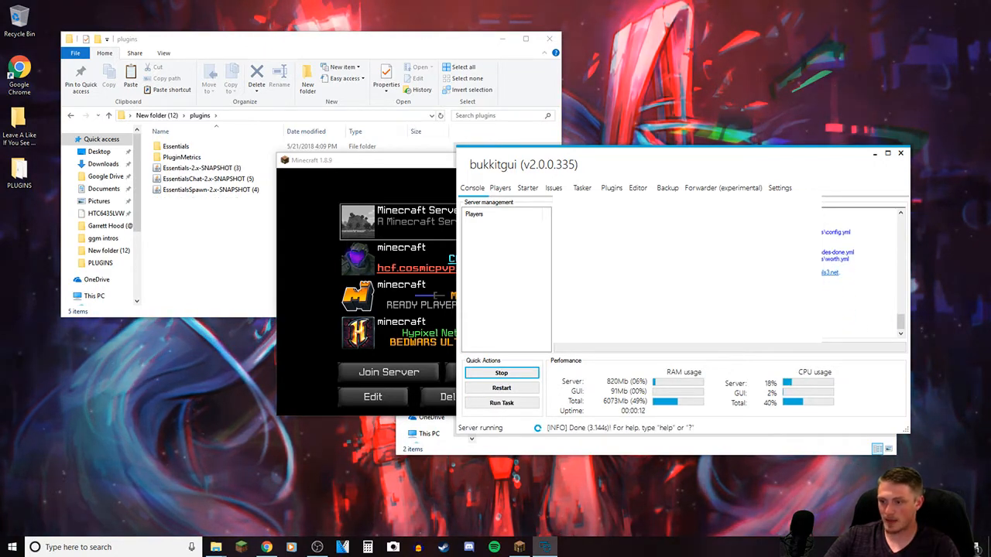
pyautogui.click(330, 350)
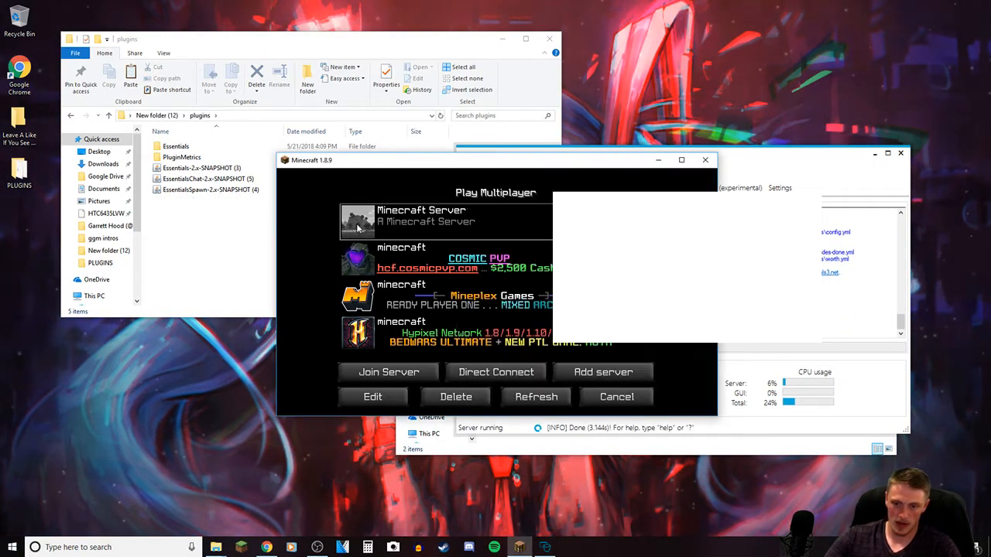
pyautogui.click(369, 222)
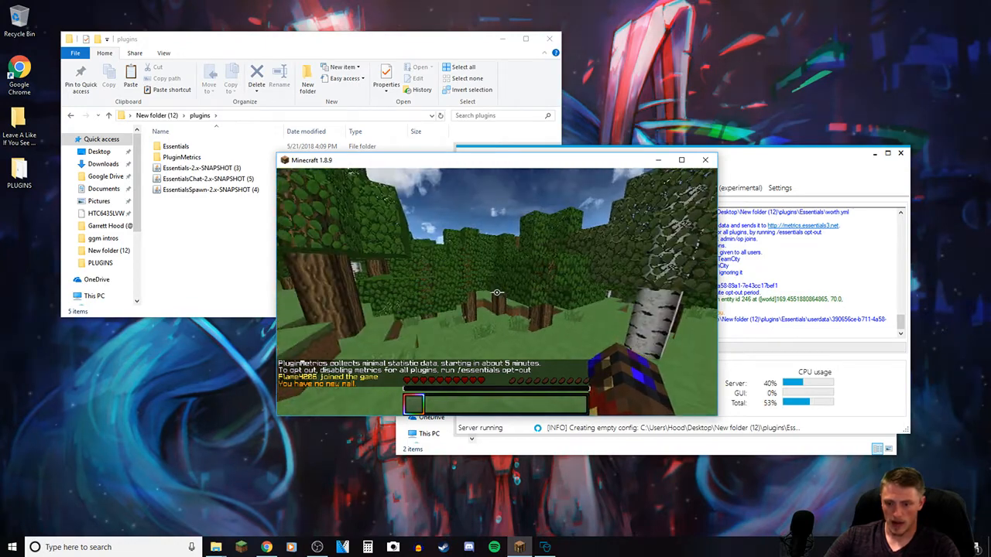
# - Set the player's game mode to creative with the /GMC command
pyautogui.press('/')
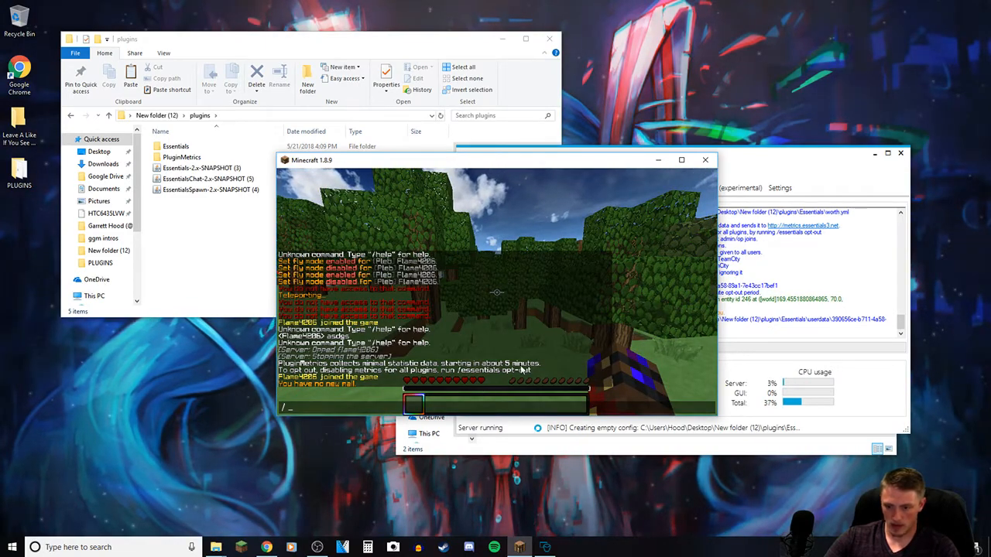
pyautogui.press('Escape')
pyautogui.press('/')
pyautogui.write('GMC')
pyautogui.press('Return')
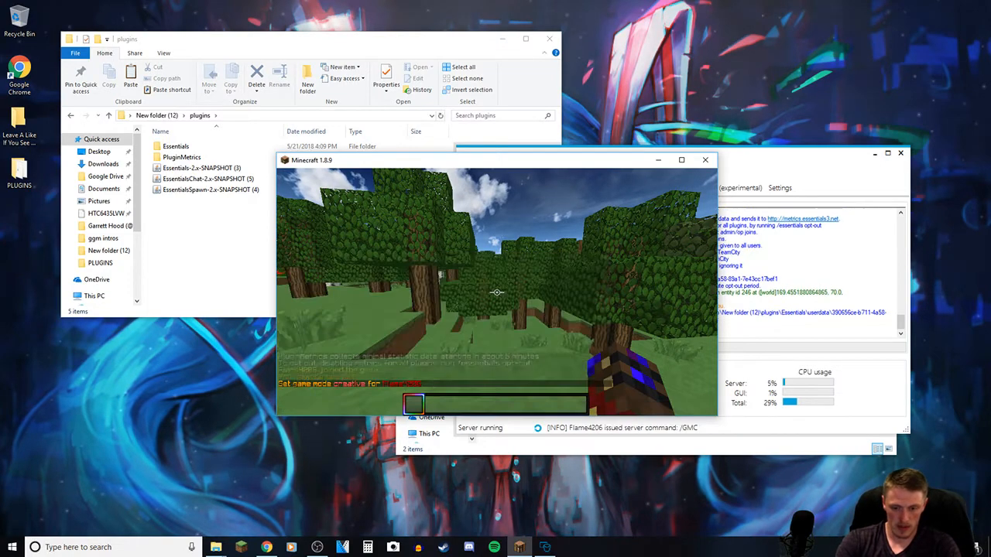
pyautogui.press('F5')
pyautogui.press('F5')
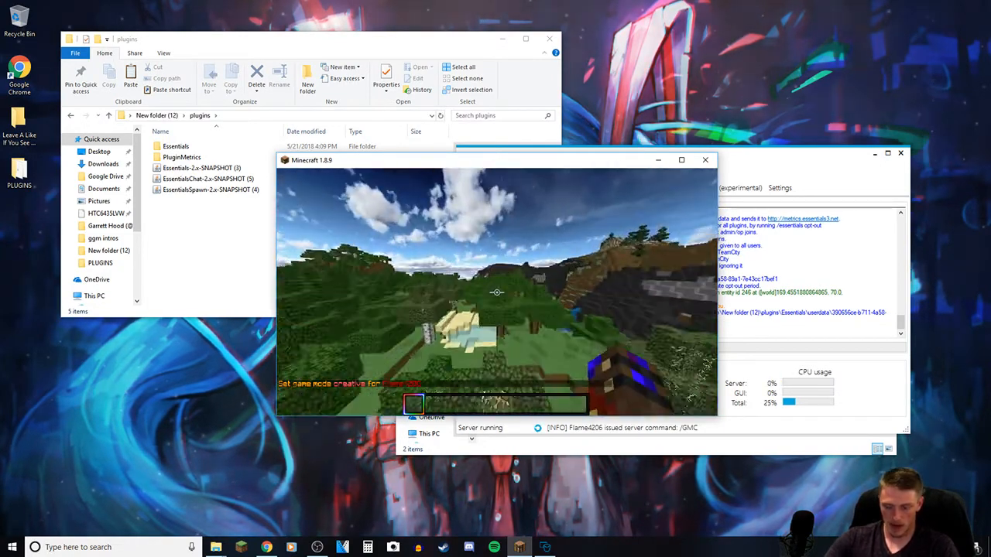
# - Try the /tpa command without a player name in Minecraft's chat
pyautogui.press('/')
pyautogui.write('tpa')
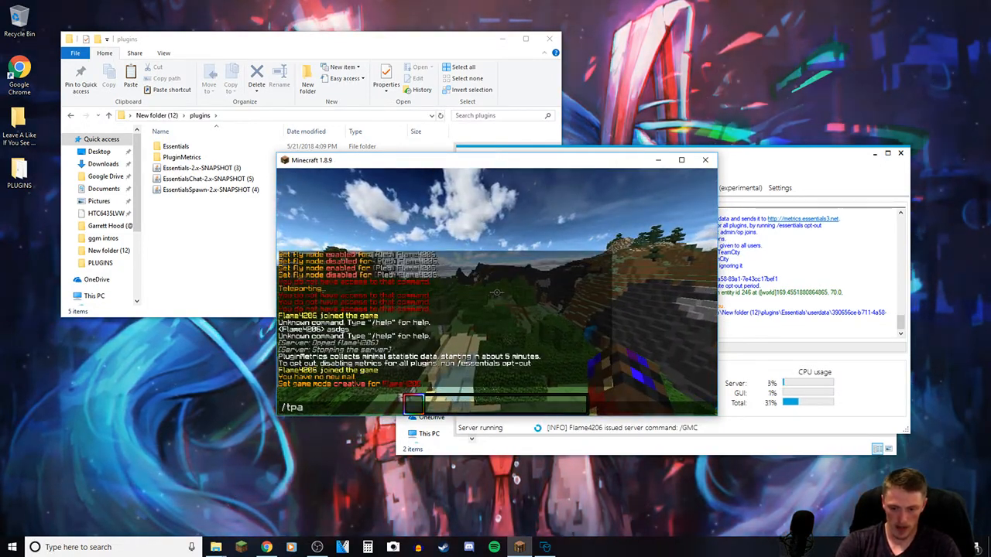
pyautogui.press('Return')
pyautogui.press('/')
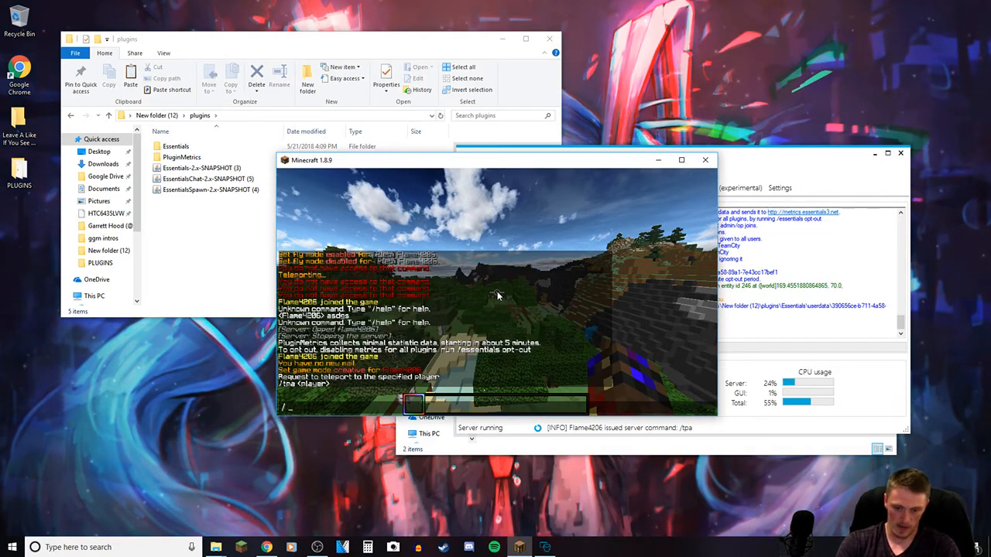
pyautogui.press('Escape')
pyautogui.press('F5')
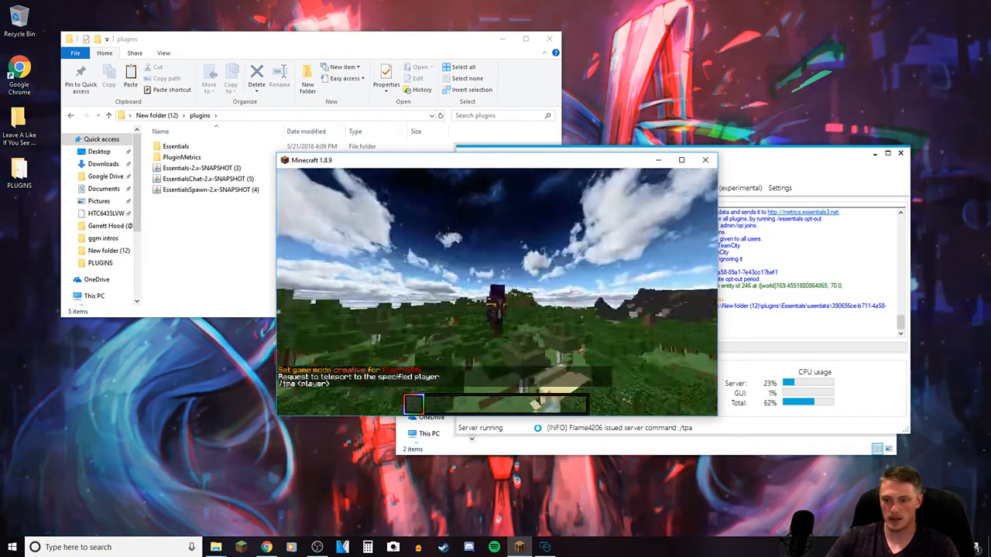
pyautogui.press('F5')
pyautogui.press('F5')
# - Send the test message GA in chat and check the colour of the operator's name
pyautogui.press('/')
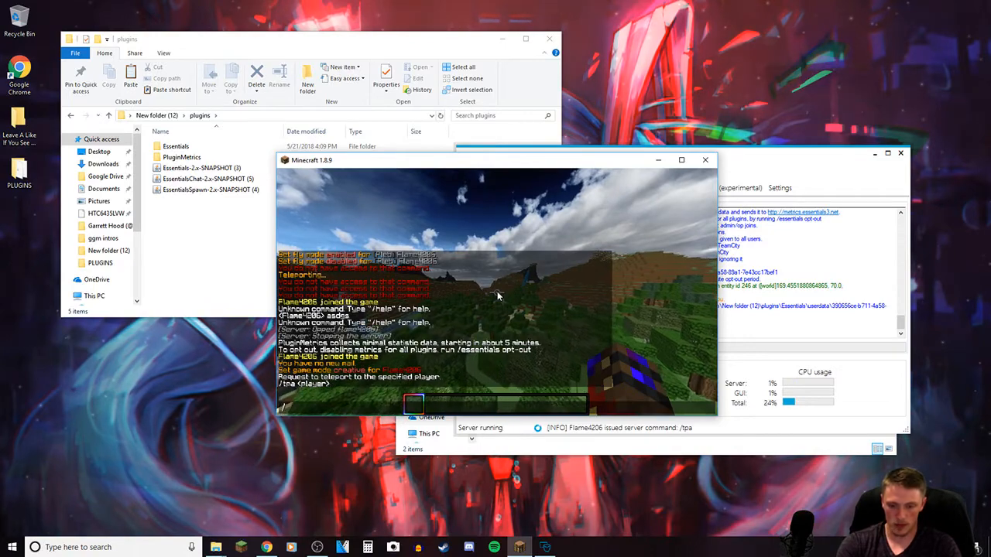
pyautogui.press('BackSpace')
pyautogui.write('GA')
pyautogui.press('Return')
pyautogui.press('F5')
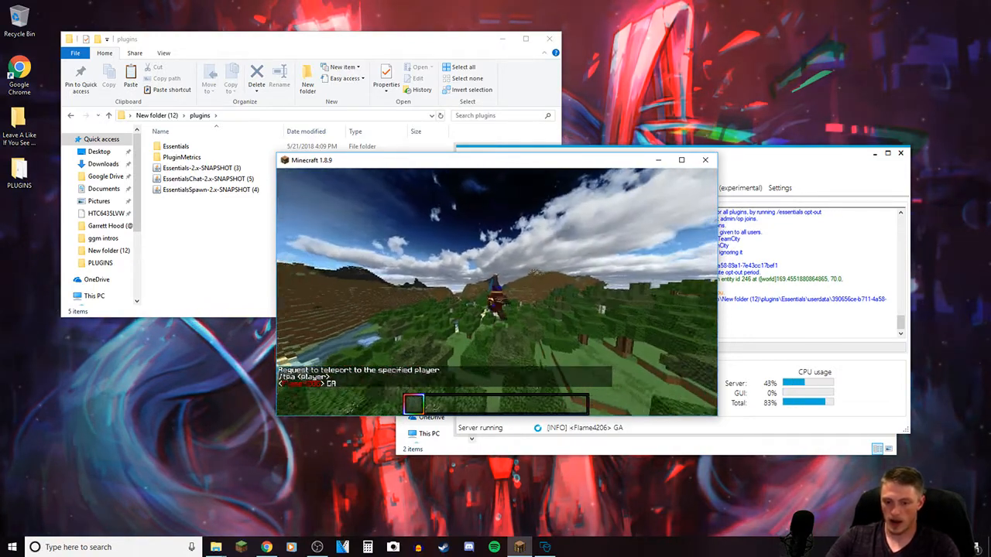
pyautogui.press('/')
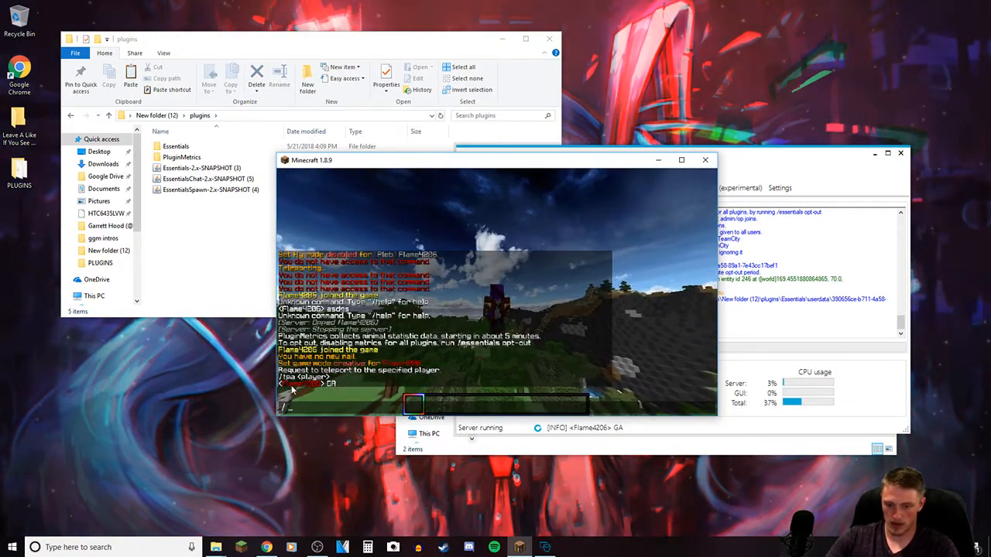
pyautogui.press('Escape')
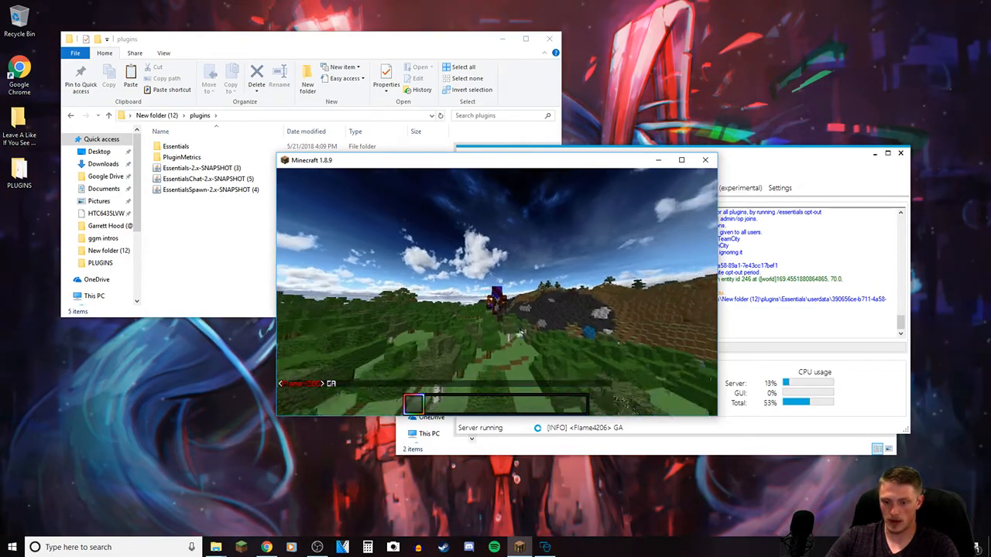
pyautogui.press('F5')
pyautogui.press('F5')
pyautogui.press('w')
pyautogui.press('F5')
pyautogui.press('F5')
pyautogui.press('F5')
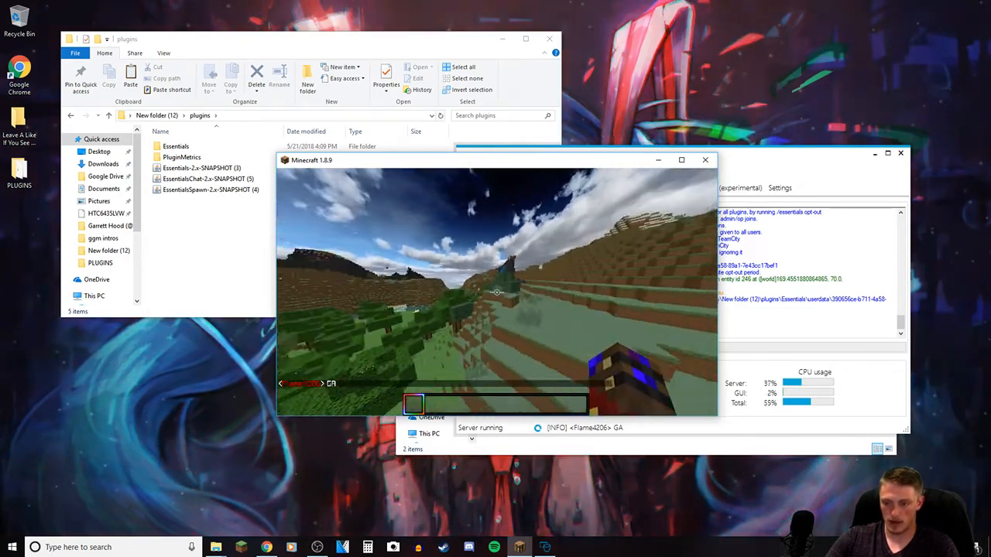
pyautogui.press('F5')
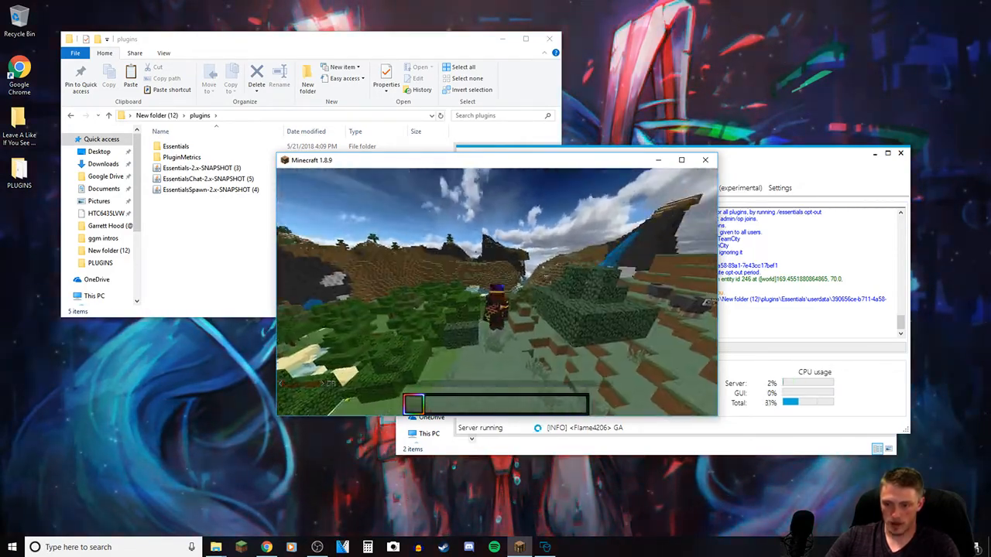
# - Leave the game view and open config.yml from the server's plugins\Essentials folder in Notepad++
pyautogui.press('super')
pyautogui.press('super')
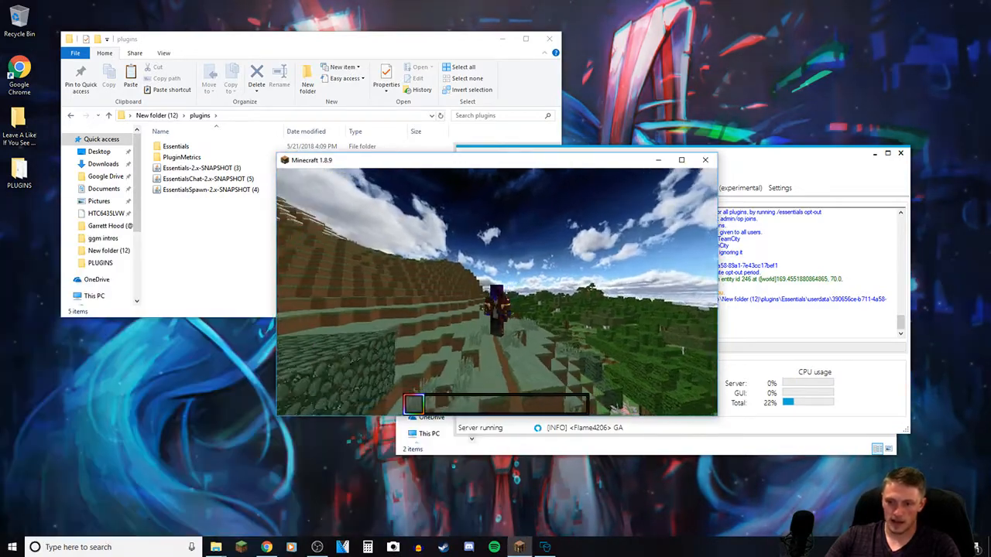
pyautogui.press('super')
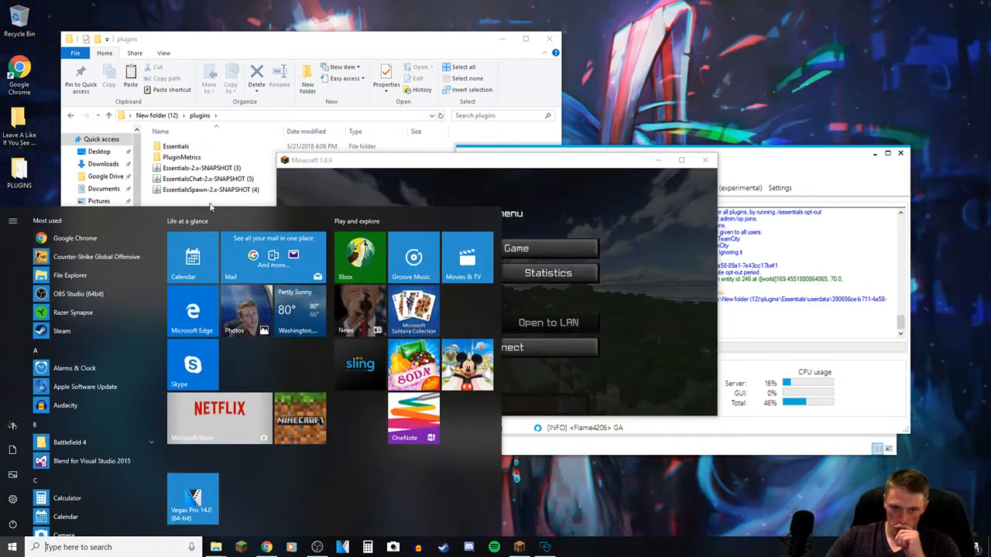
pyautogui.click(213, 201)
pyautogui.doubleClick(194, 147)
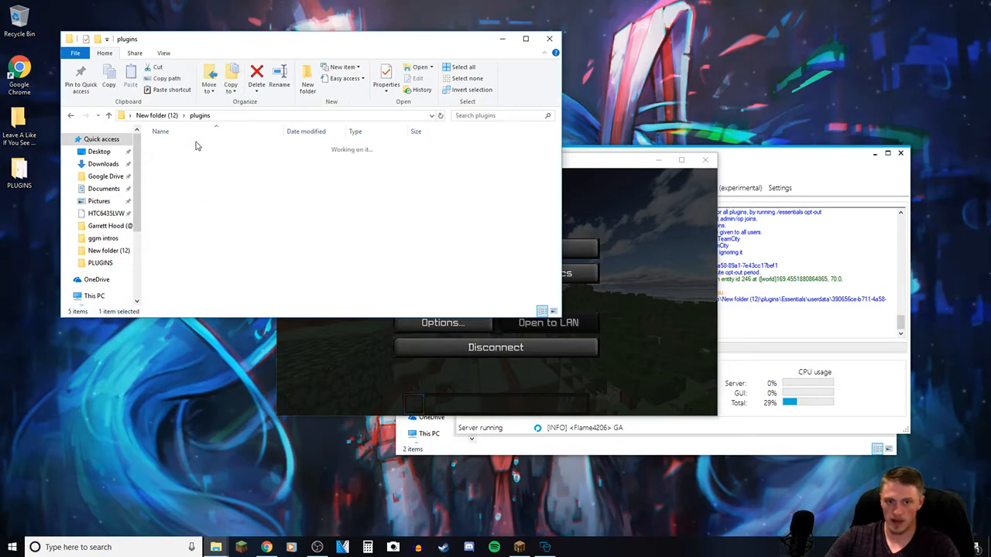
pyautogui.doubleClick(175, 168)
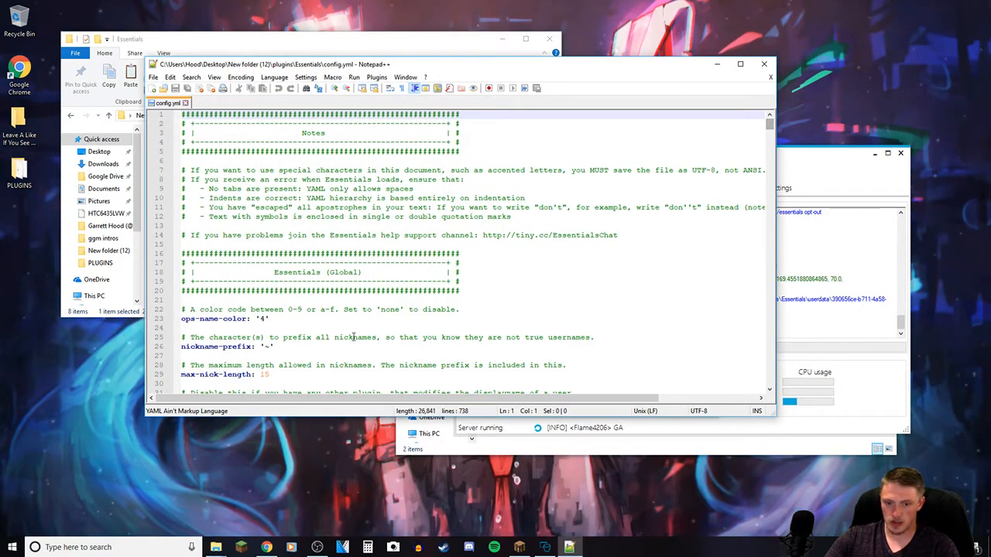
# - Set ops-name-color to 'none' in the Essentials config.yml
pyautogui.click(269, 318)
pyautogui.press('BackSpace')
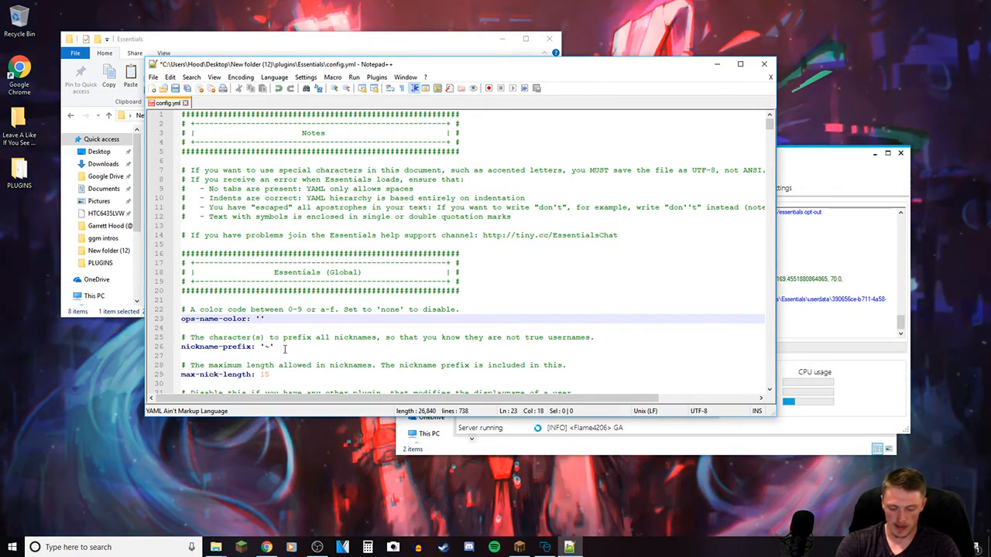
pyautogui.write('n')
pyautogui.press('Return')
# - Remove the angle brackets around {DISPLAYNAME} in the active chat format line of the Essentials config.yml
pyautogui.click(579, 257)
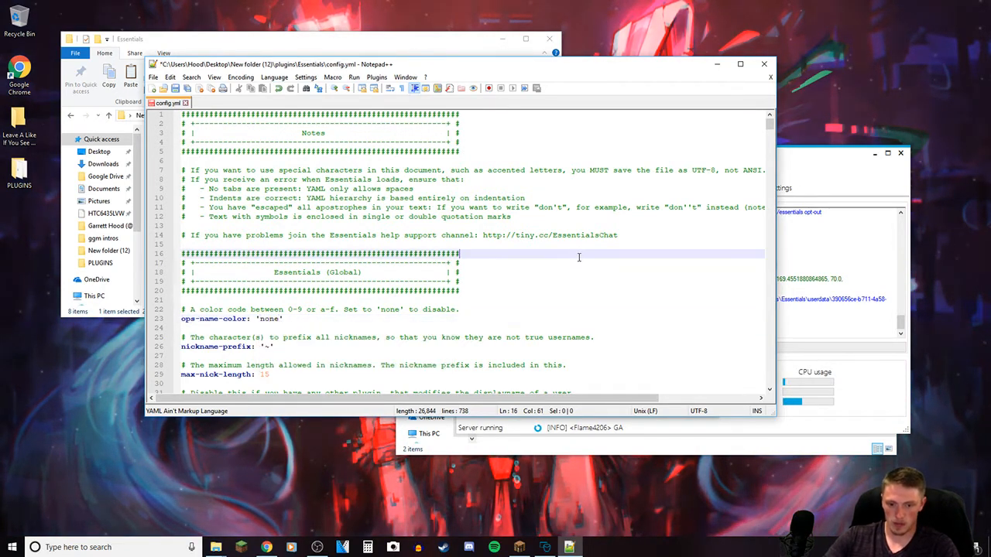
pyautogui.scroll(-6, 548, 355)
pyautogui.scroll(-16, 548, 355)
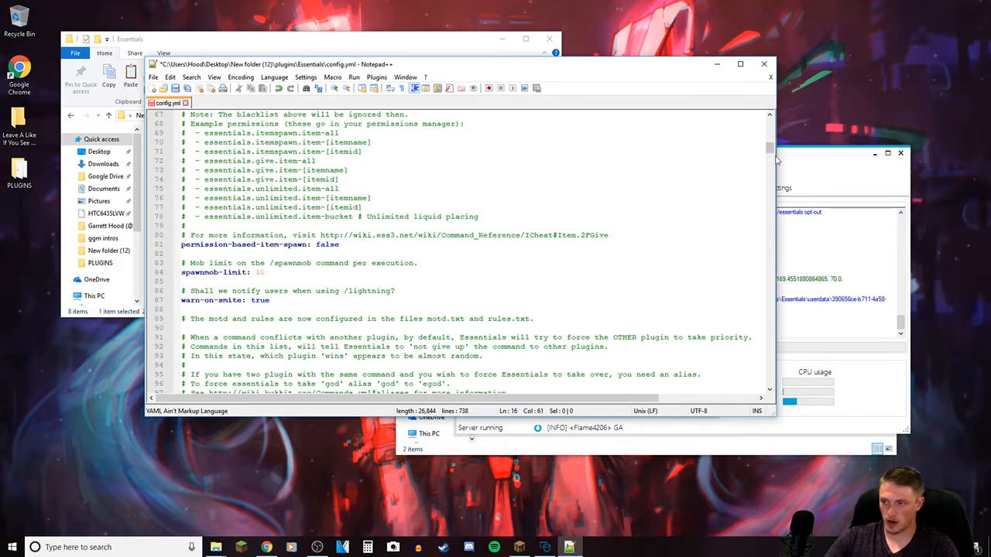
pyautogui.moveTo(771, 148); pyautogui.dragTo(766, 235)
pyautogui.moveTo(764, 252); pyautogui.dragTo(762, 314)
pyautogui.click(225, 183)
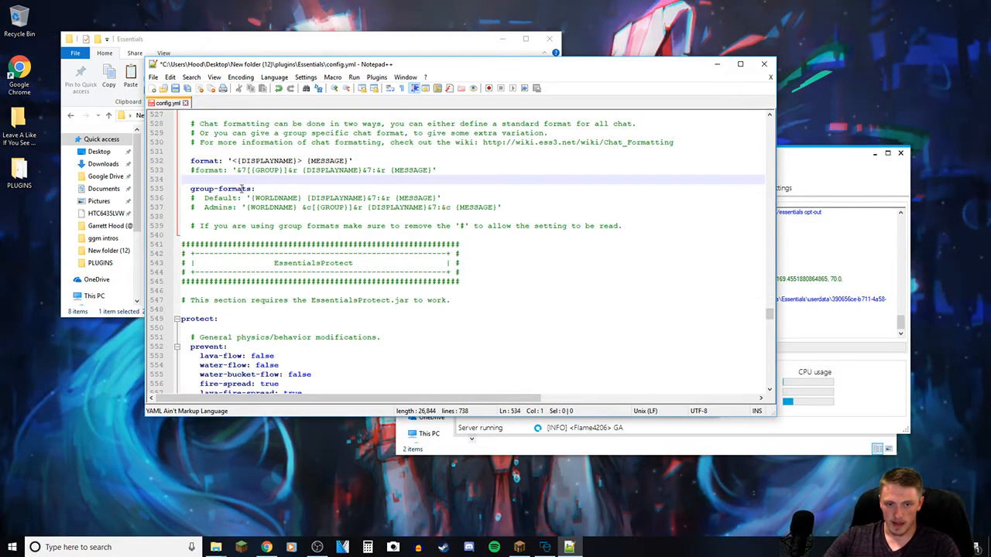
pyautogui.scroll(2, 237, 186)
pyautogui.click(200, 219)
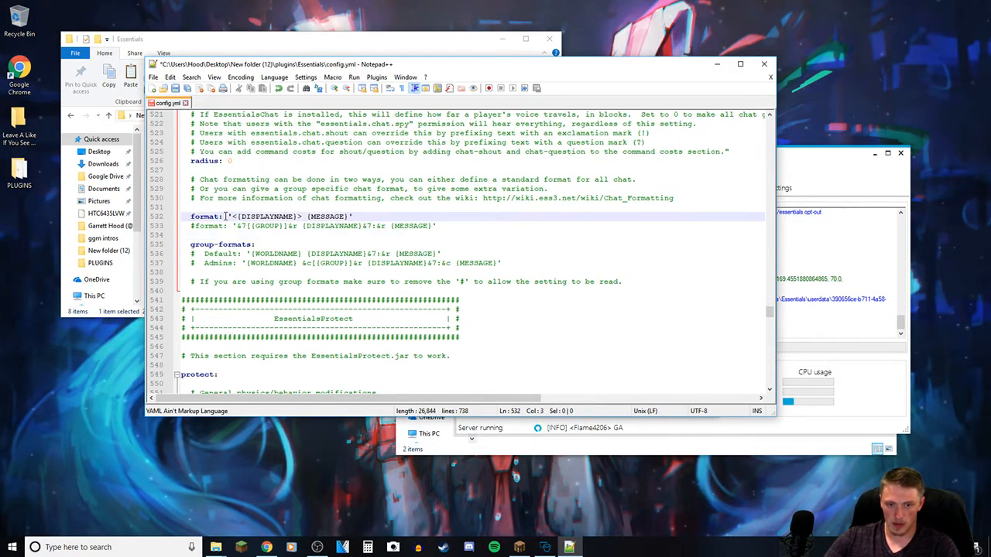
pyautogui.click(253, 226)
pyautogui.click(197, 217)
pyautogui.click(236, 217)
pyautogui.press('BackSpace')
pyautogui.press('Right')
pyautogui.press('Right')
pyautogui.press('Right')
pyautogui.press('Right')
pyautogui.press('Right')
pyautogui.press('Right')
pyautogui.press('Right')
pyautogui.press('Right')
pyautogui.press('Right')
pyautogui.press('Right')
pyautogui.press('BackSpace')
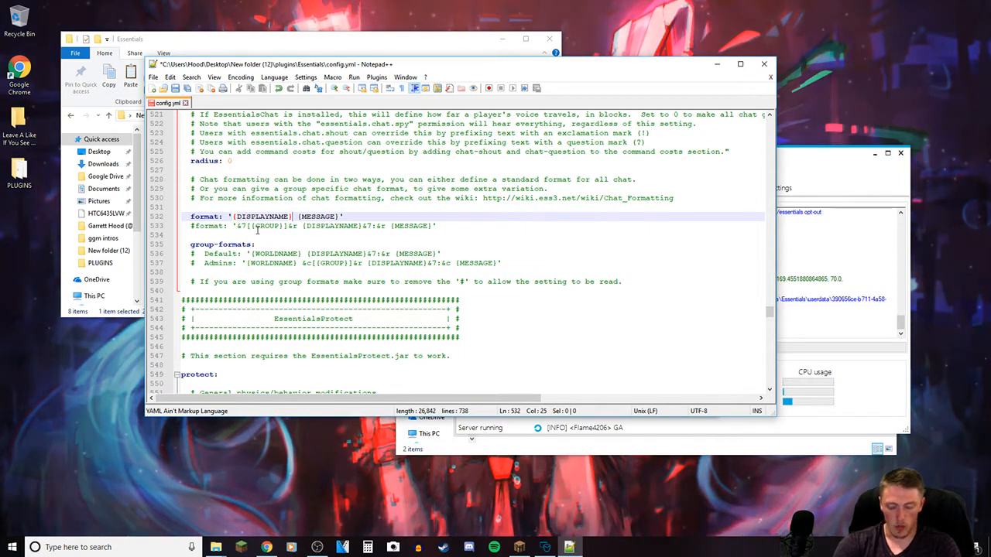
# - Extend the chat format so the line reads '{DISPLAYNAME}&7: &7{MESSAGE}'
pyautogui.write('&')
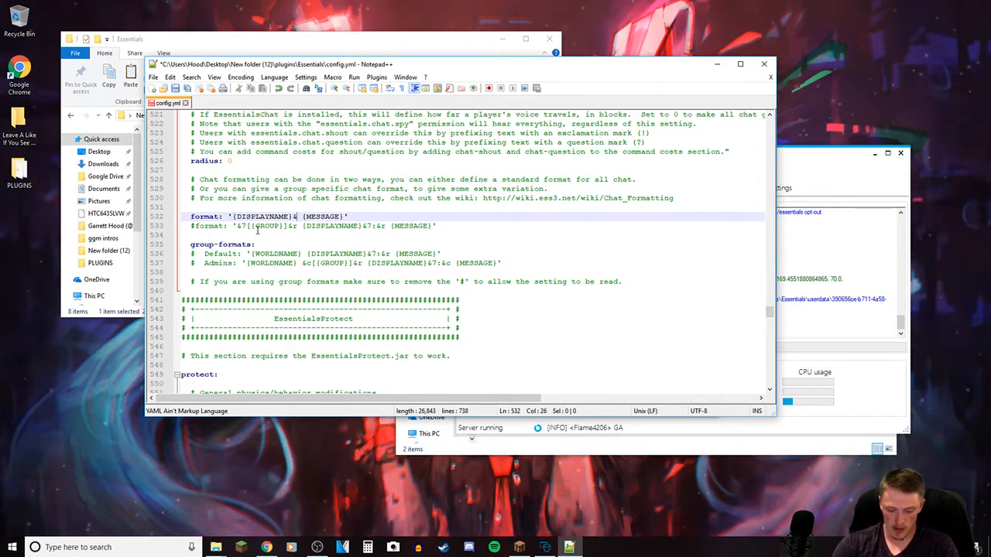
pyautogui.write('7')
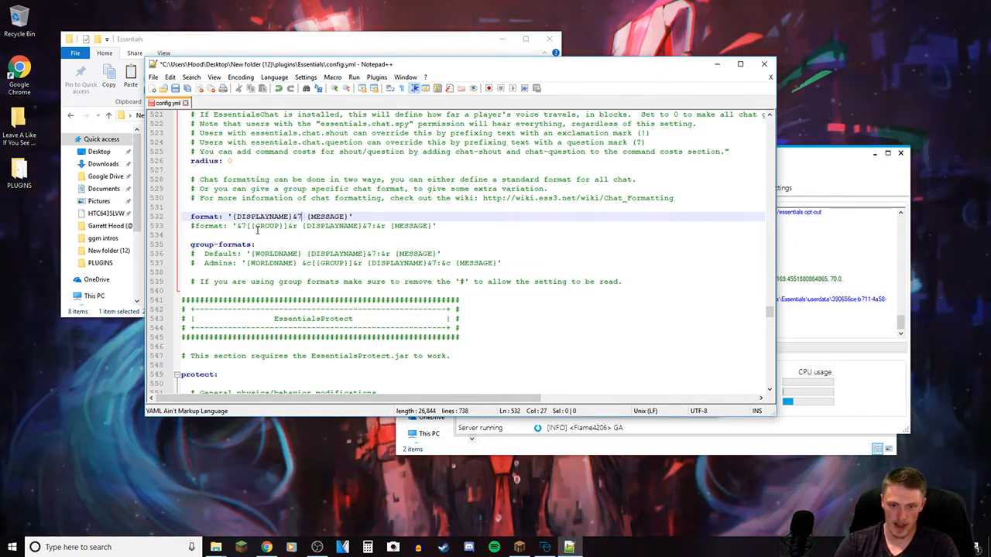
pyautogui.write(': ')
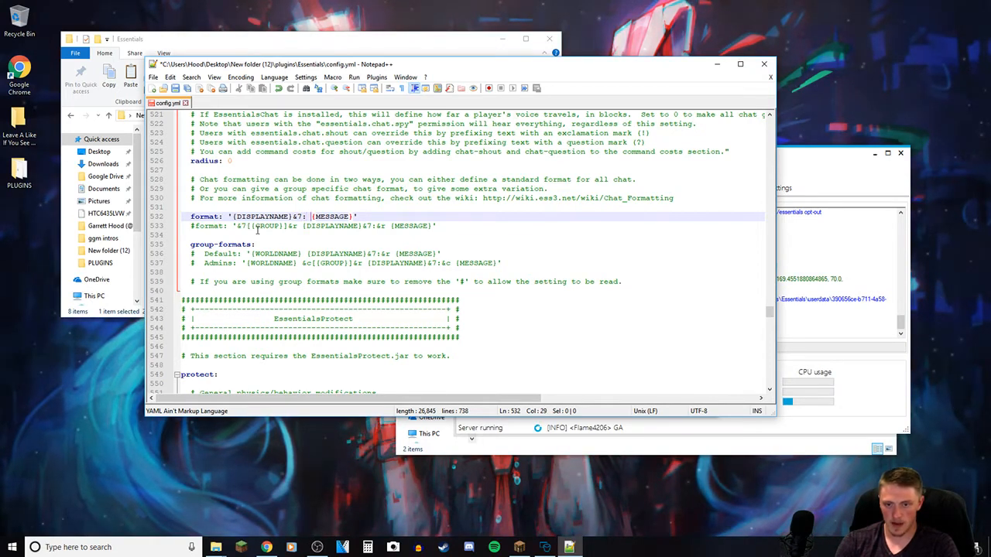
pyautogui.write('&7')
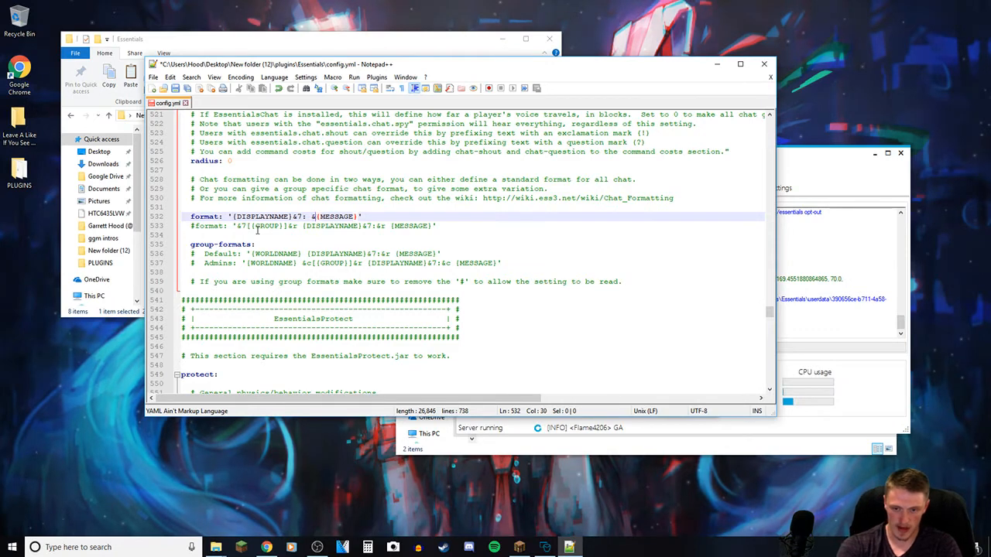
pyautogui.press('Right')
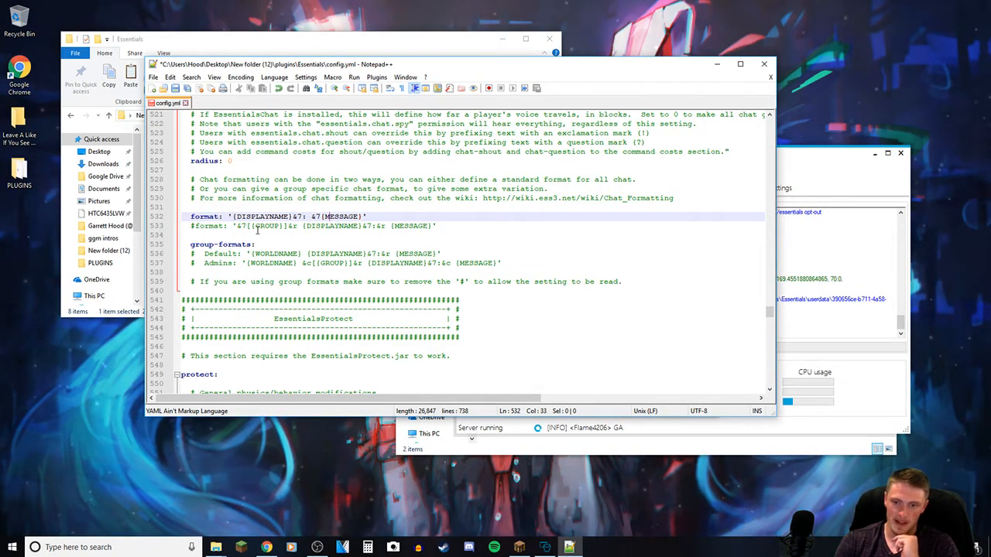
pyautogui.press('Left')
pyautogui.press('Left')
pyautogui.press('Left')
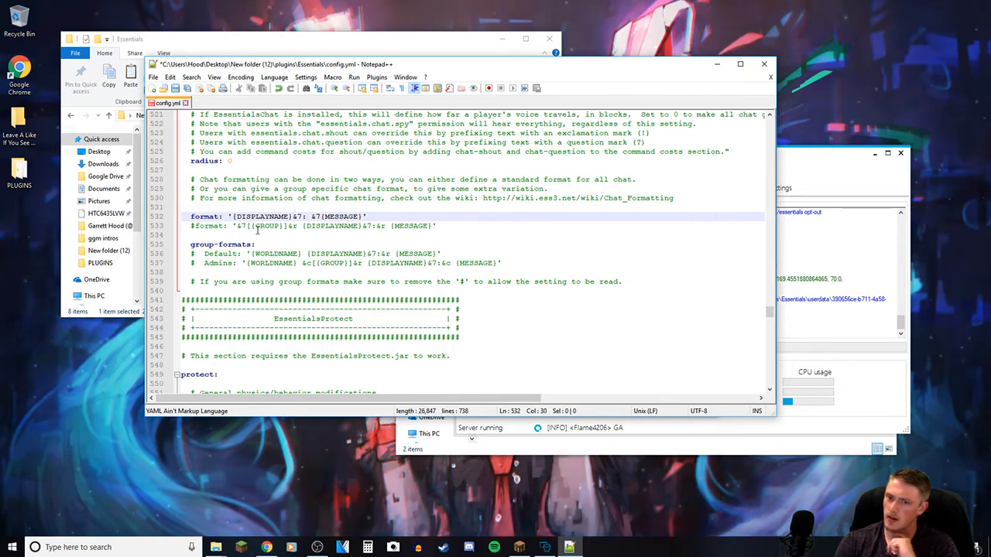
pyautogui.press('Left')
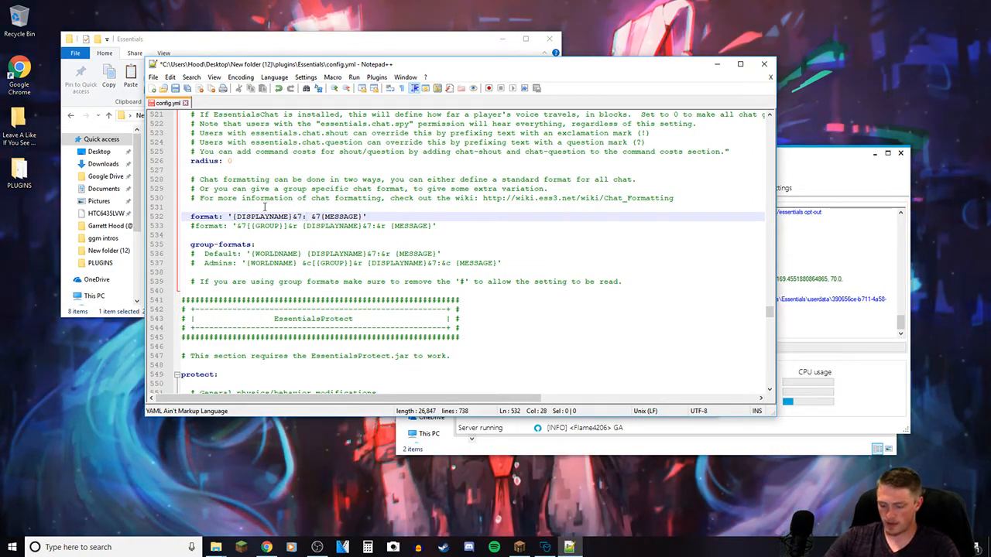
# - Save the Essentials config.yml and review the edited chat format line
pyautogui.click(271, 242)
pyautogui.click(280, 217)
pyautogui.click(176, 90)
pyautogui.click(308, 217)
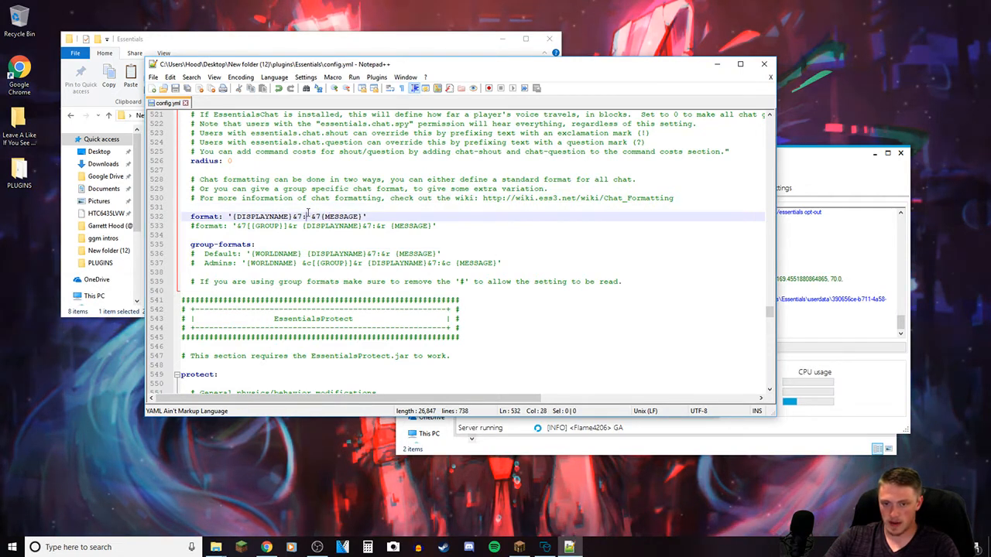
pyautogui.click(318, 217)
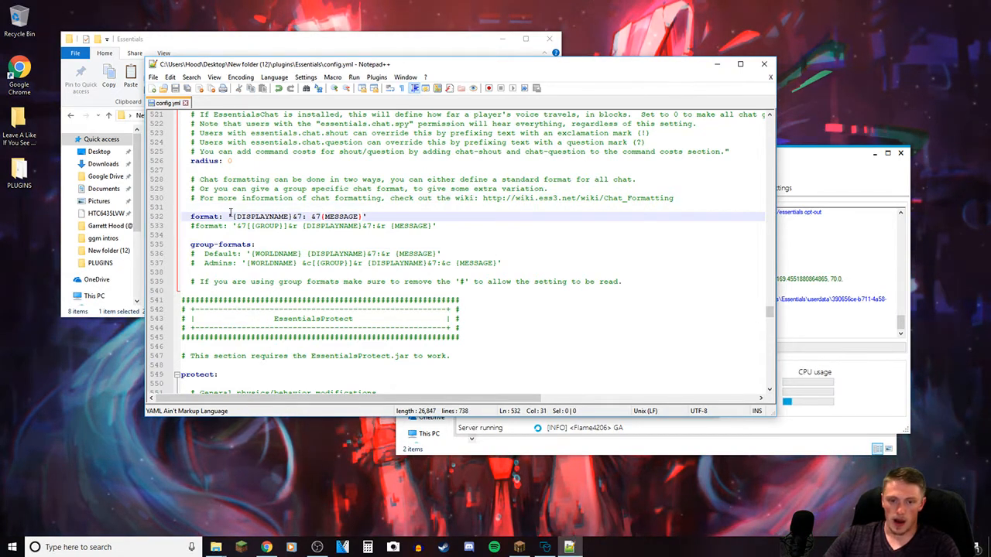
pyautogui.click(306, 217)
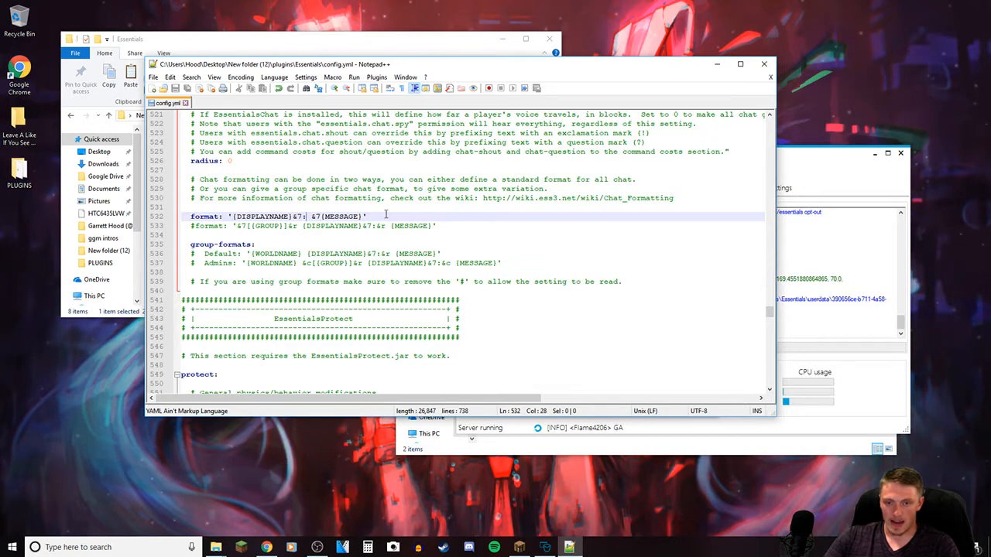
# - Switch to the Minecraft window and reload the server with the /reload command
pyautogui.click(452, 52)
pyautogui.click(519, 546)
pyautogui.click(514, 254)
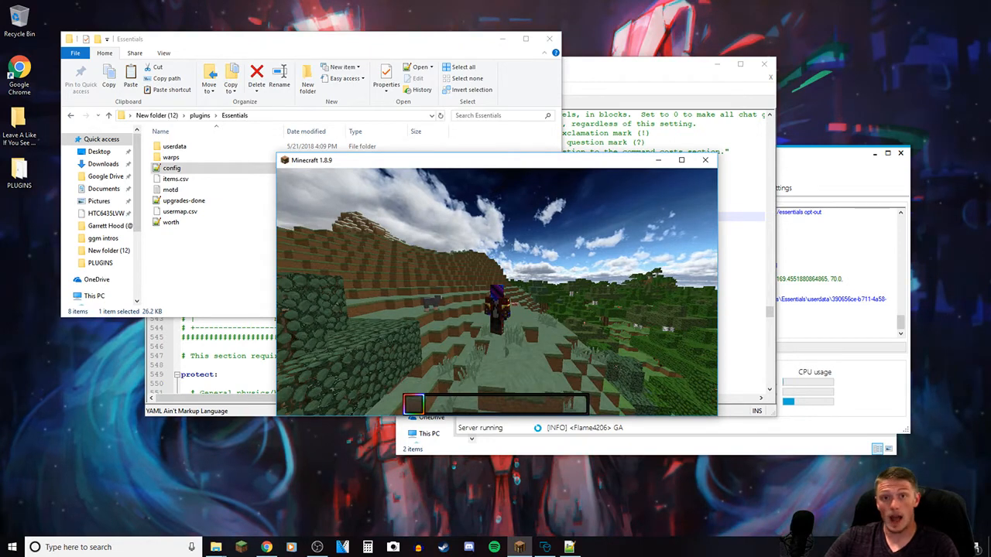
pyautogui.press('/')
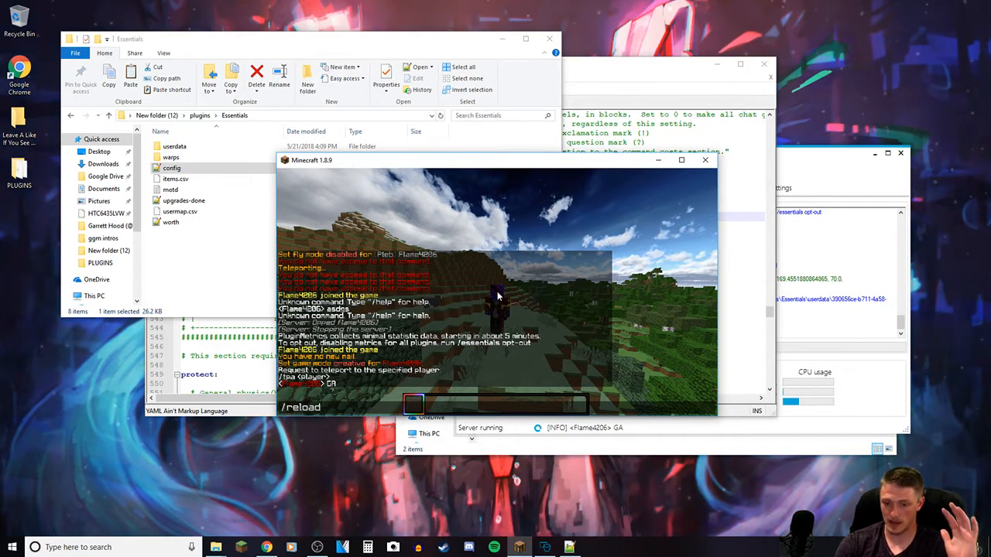
pyautogui.press('Return')
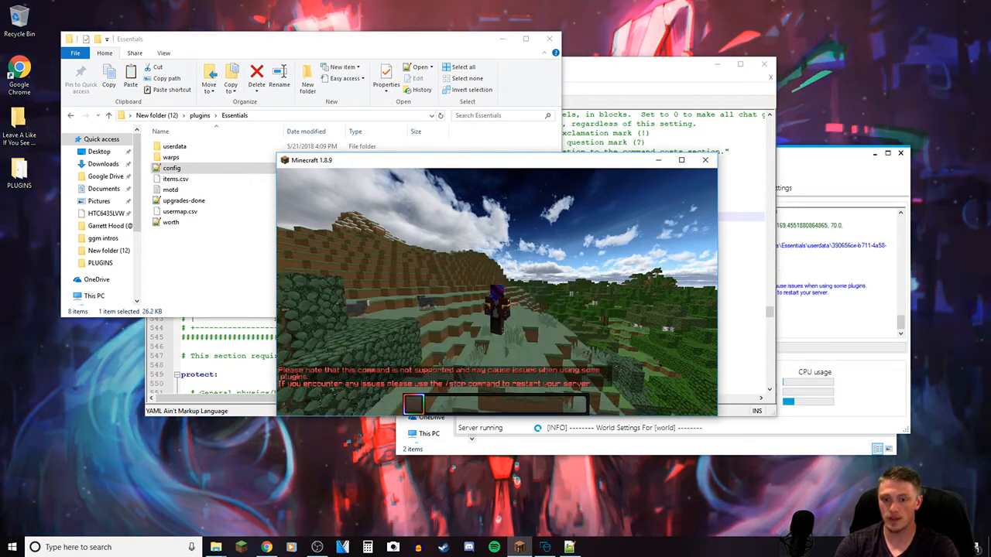
pyautogui.press('/')
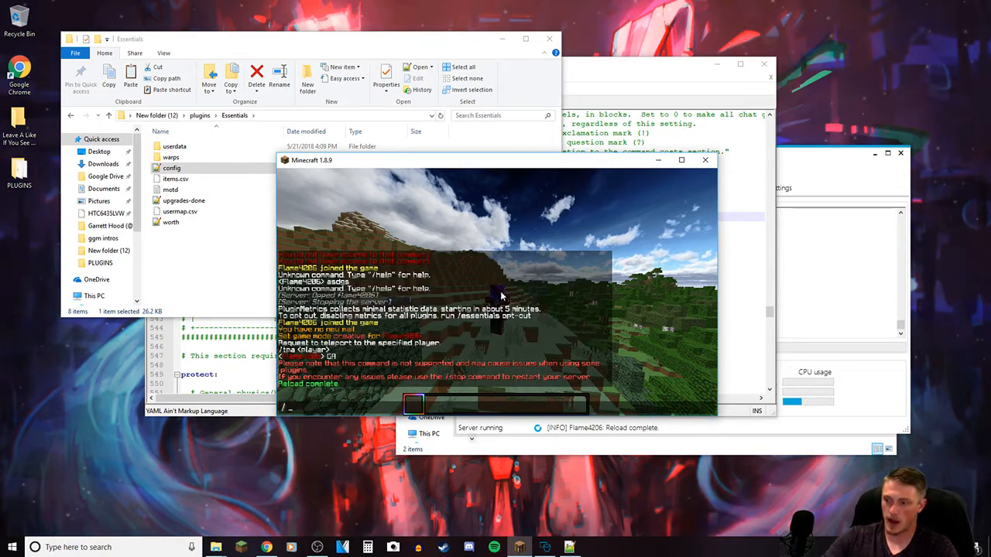
# - Switch to BukkitGUI, inspect the logged server issues and read the console output of the reload
pyautogui.click(869, 387)
pyautogui.click(586, 191)
pyautogui.click(552, 190)
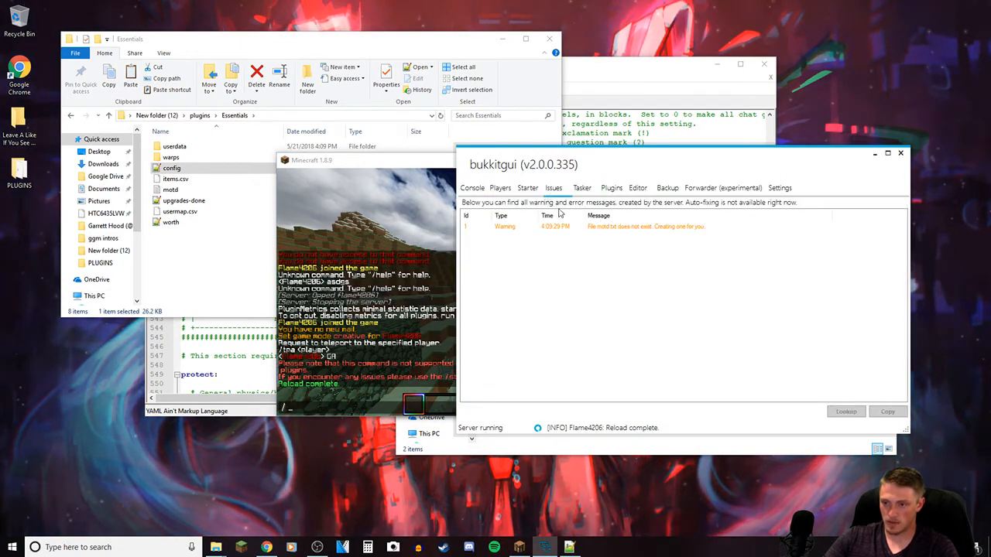
pyautogui.click(625, 228)
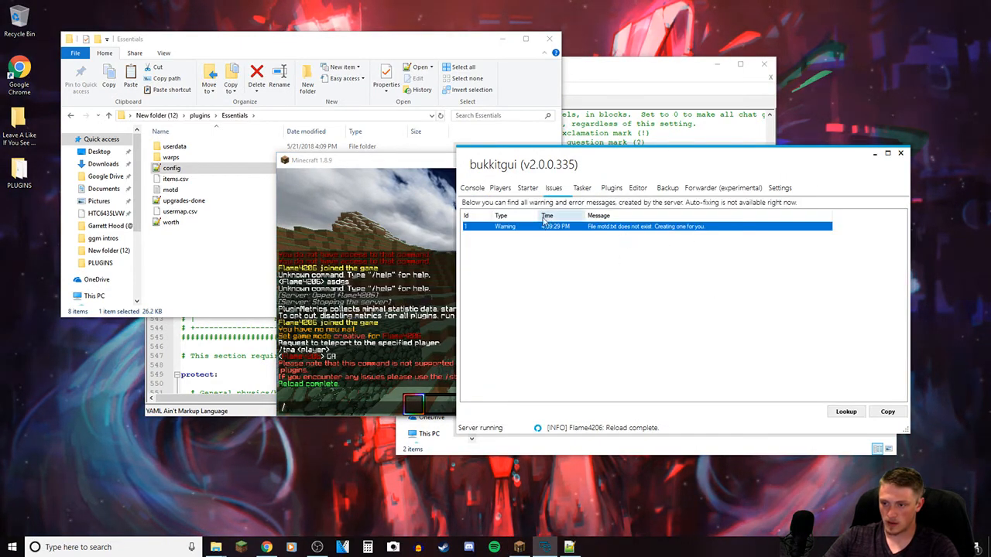
pyautogui.click(590, 227)
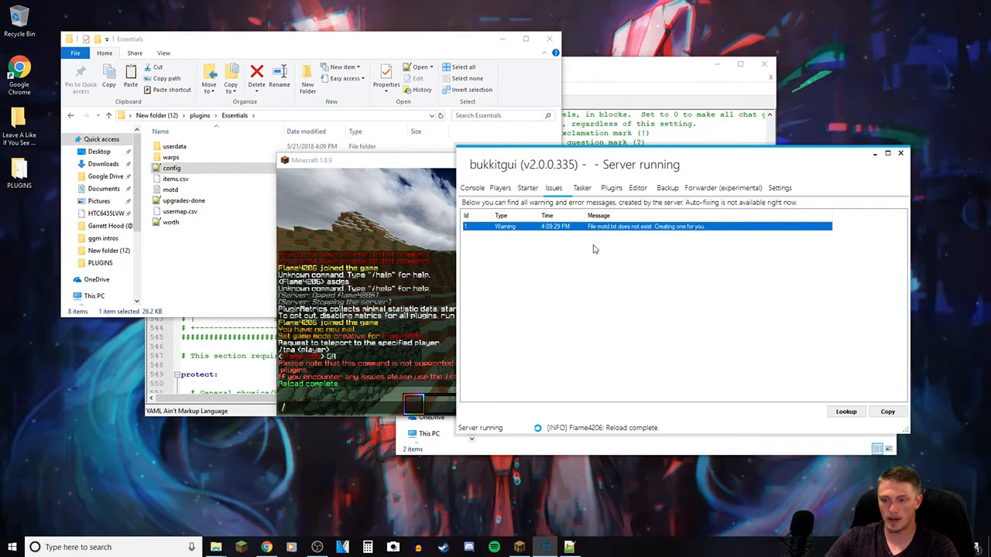
pyautogui.click(593, 248)
pyautogui.click(472, 189)
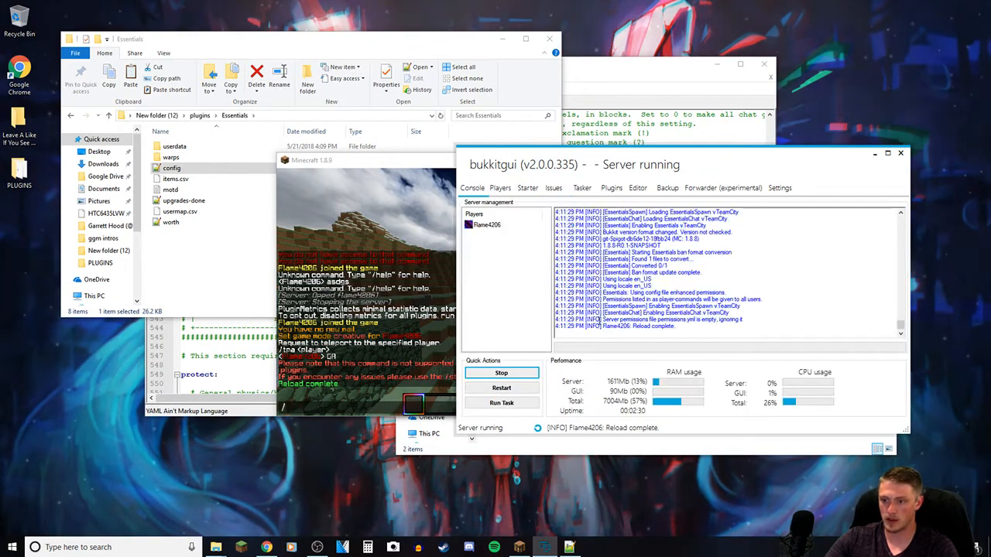
# - Return to Minecraft, send the test message sga in chat and check how the name and message are formatted
pyautogui.click(651, 444)
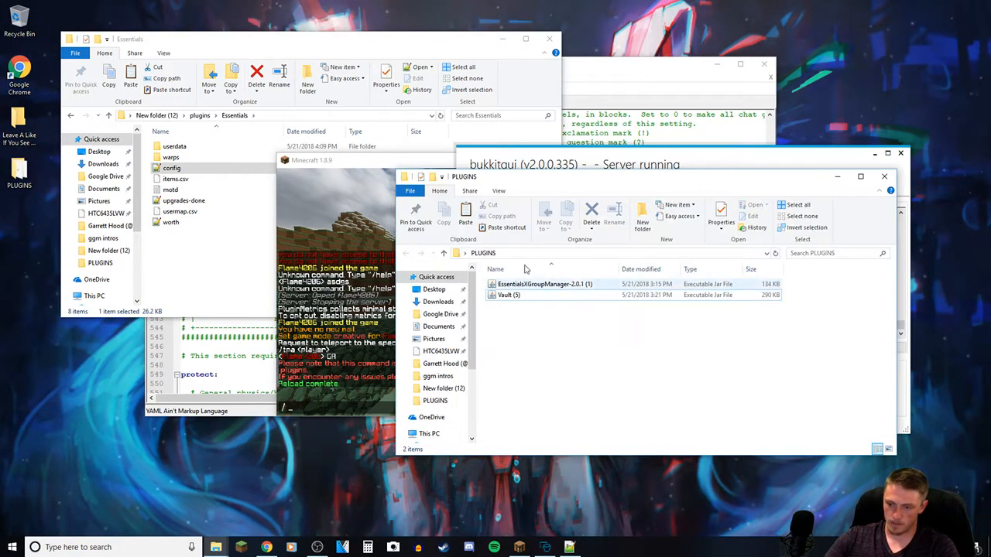
pyautogui.click(332, 189)
pyautogui.press('BackSpace')
pyautogui.write('sga')
pyautogui.press('Return')
pyautogui.press('t')
pyautogui.press('Up')
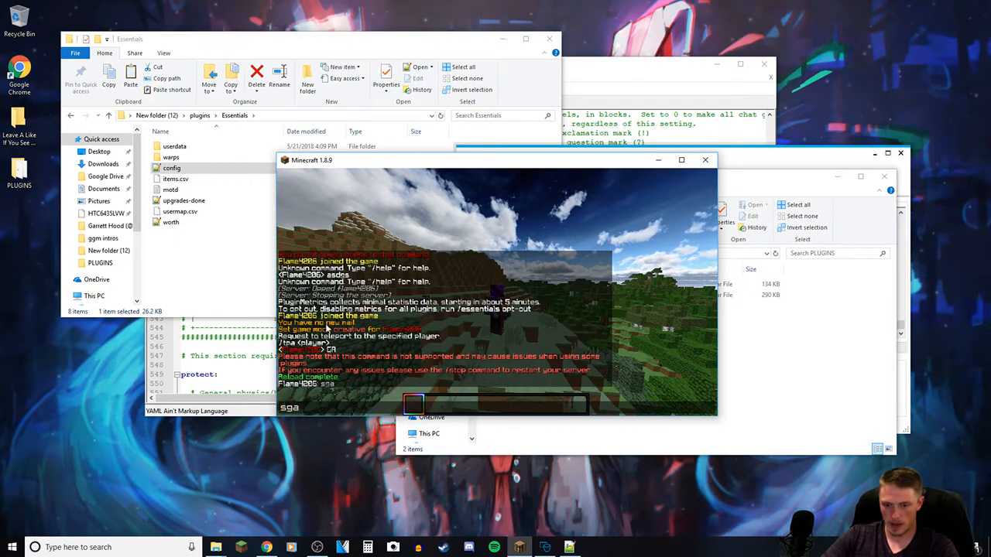
pyautogui.press('Escape')
pyautogui.press('/')
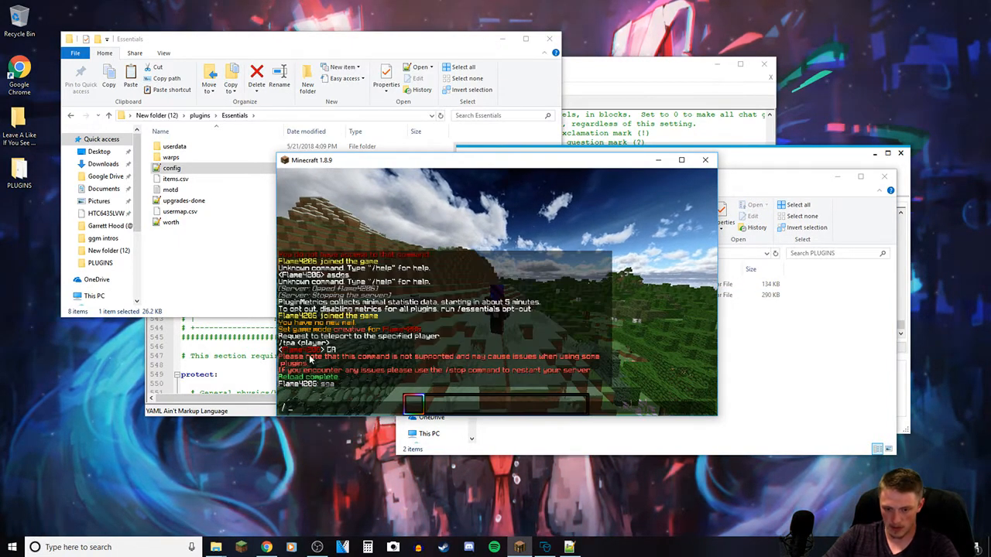
pyautogui.press('Escape')
pyautogui.press('/')
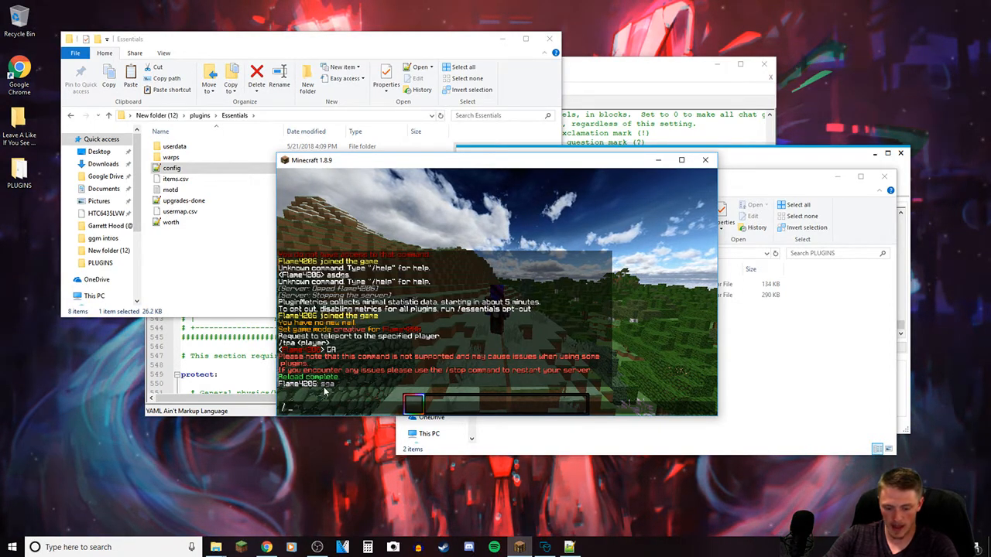
# - Move the EssentialsXGroupManager-2.0.1 and Vault jar files from the PLUGINS folder into the server's plugins folder
pyautogui.hotkey('alt', 'Tab')
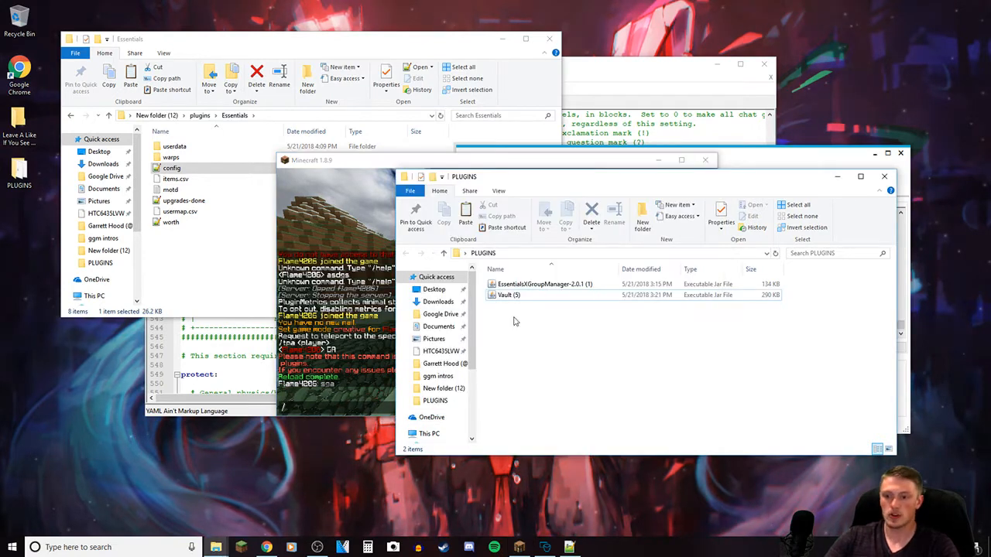
pyautogui.click(181, 271)
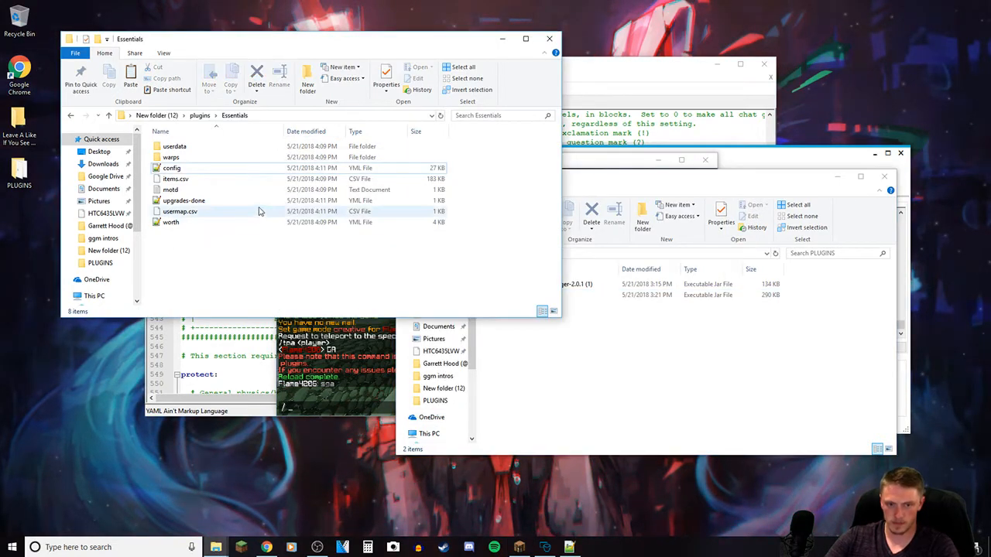
pyautogui.click(70, 116)
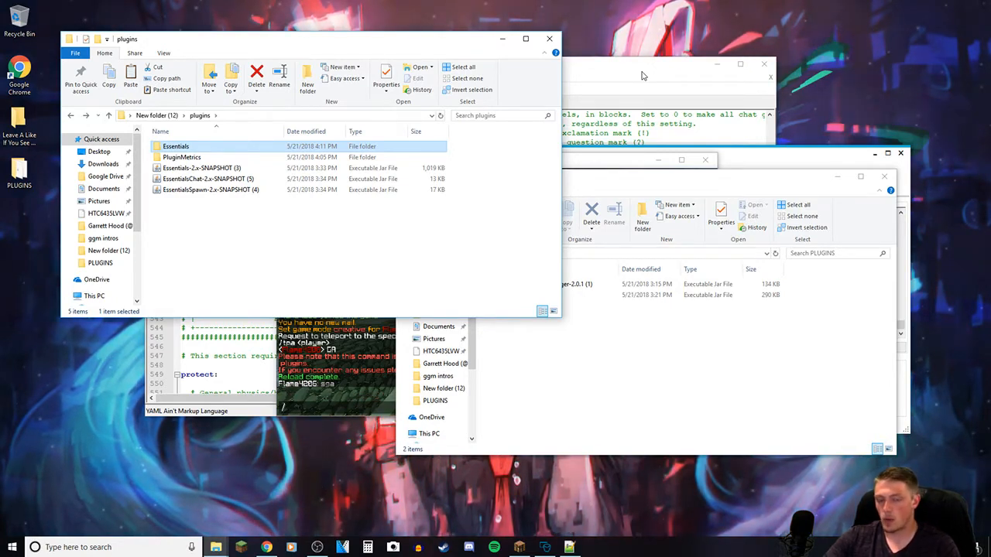
pyautogui.click(467, 222)
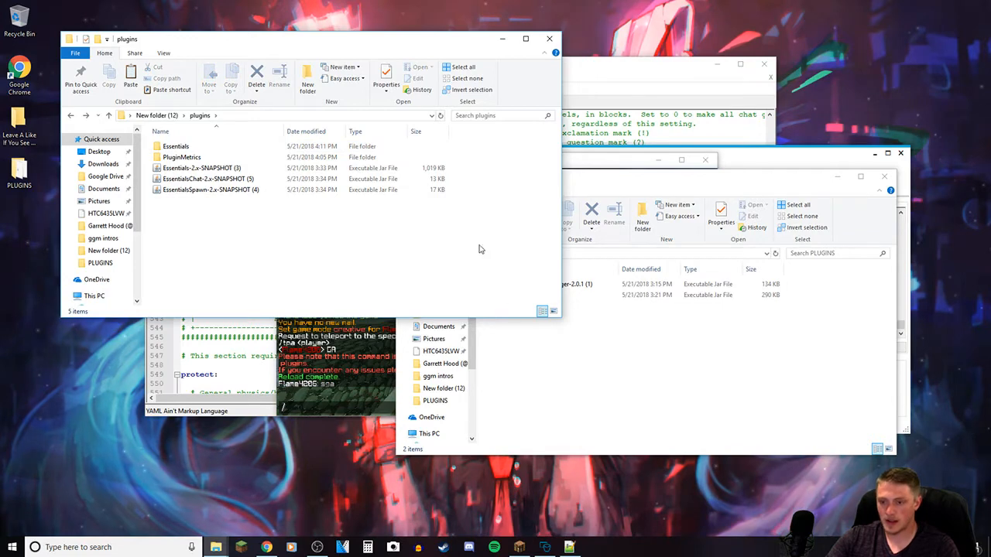
pyautogui.click(562, 373)
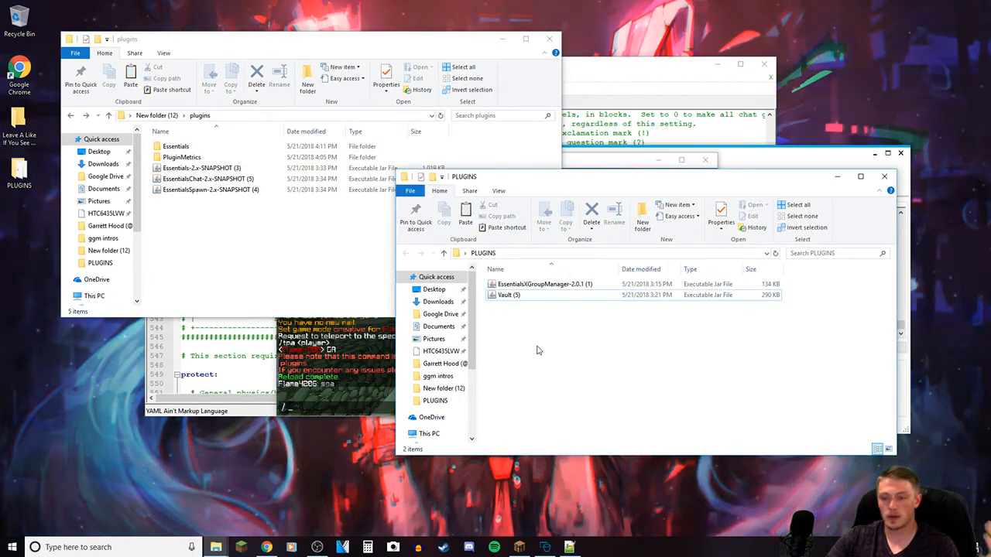
pyautogui.moveTo(517, 319); pyautogui.dragTo(281, 227)
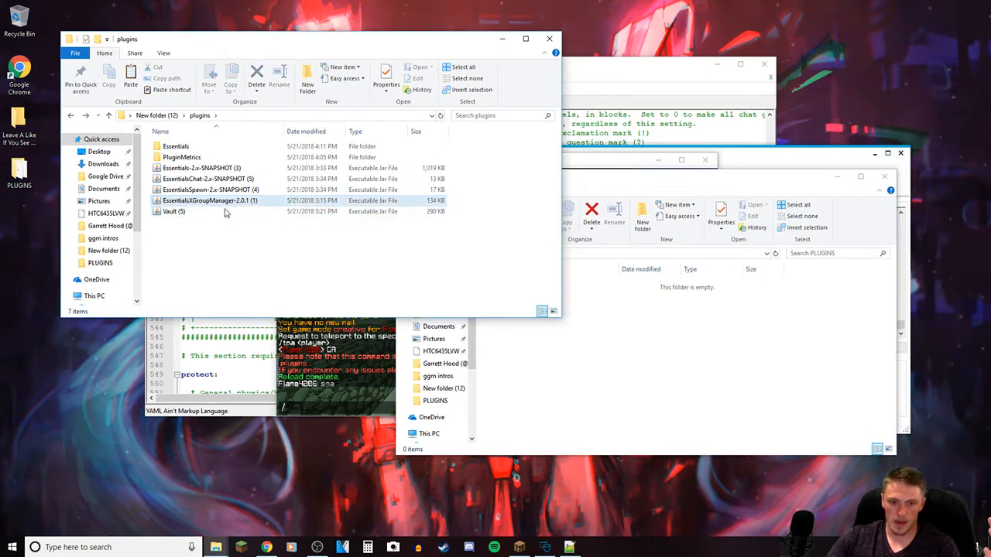
pyautogui.click(566, 356)
pyautogui.click(499, 280)
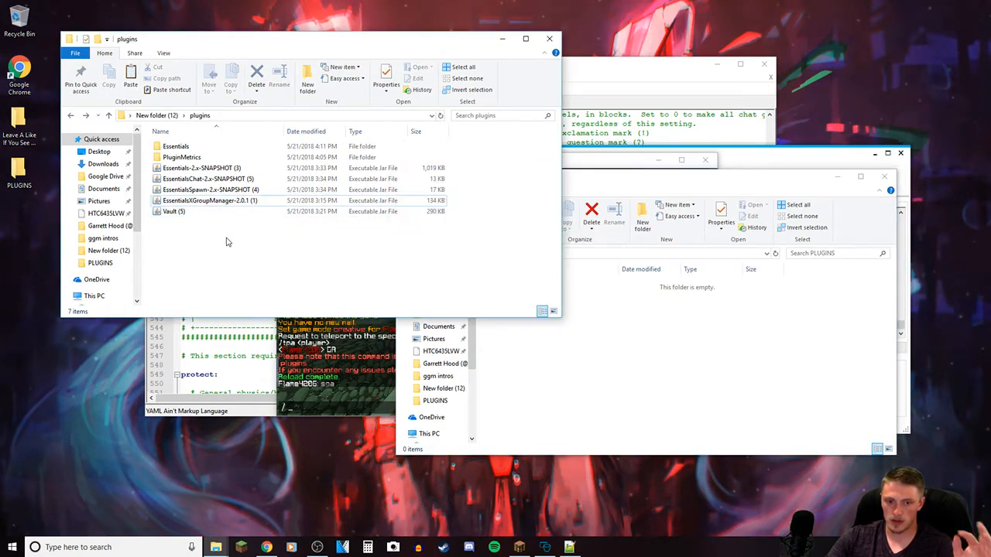
pyautogui.click(570, 298)
pyautogui.click(286, 252)
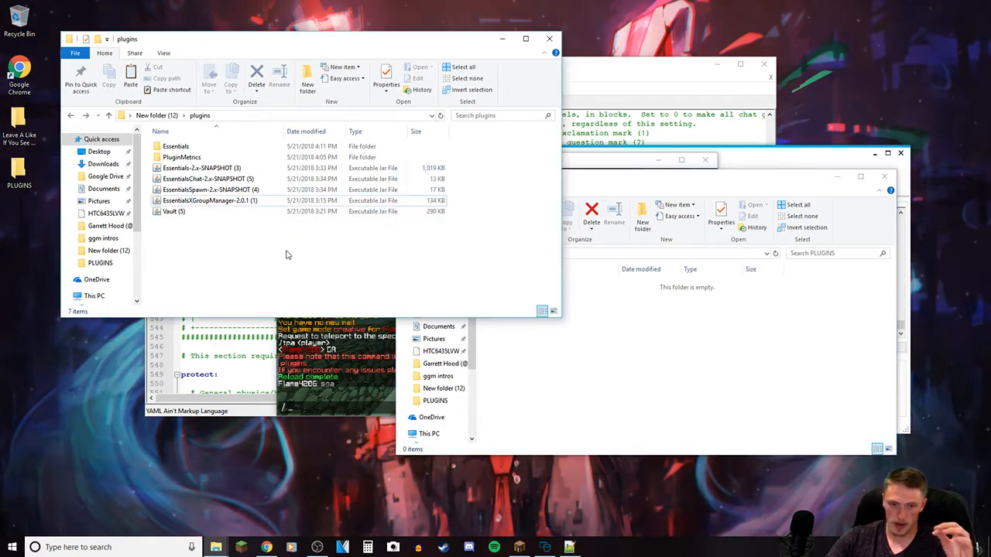
# - Close the empty PLUGINS folder window and restart the server in BukkitGUI
pyautogui.click(615, 115)
pyautogui.click(791, 376)
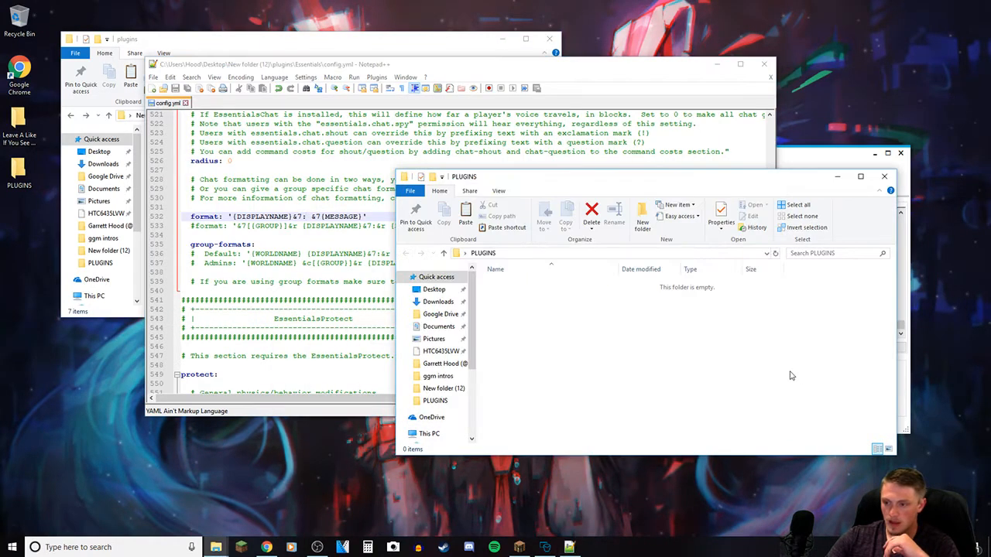
pyautogui.click(883, 177)
pyautogui.click(872, 381)
pyautogui.click(502, 374)
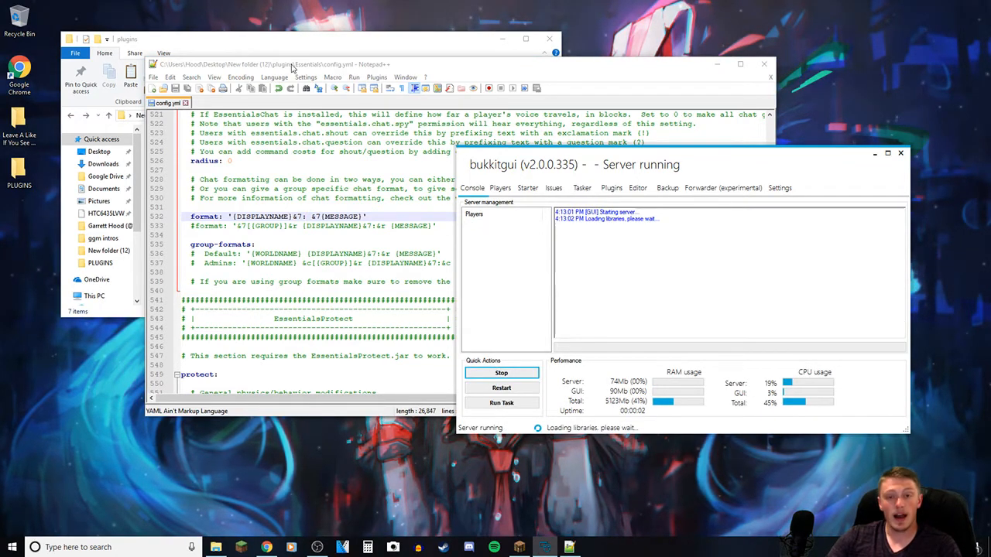
# - Bring config.yml forward in Notepad++ and examine the active and commented-out chat format lines
pyautogui.click(295, 65)
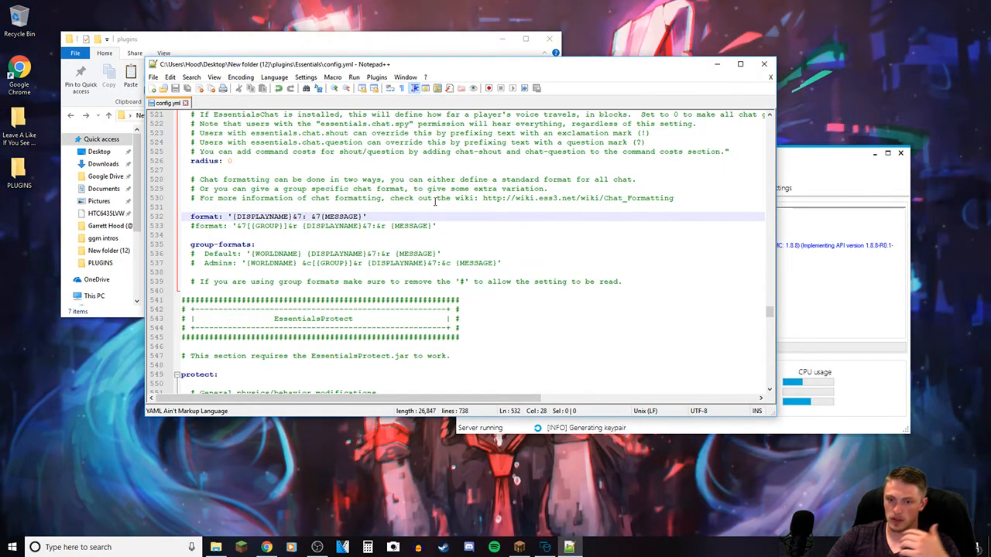
pyautogui.click(393, 226)
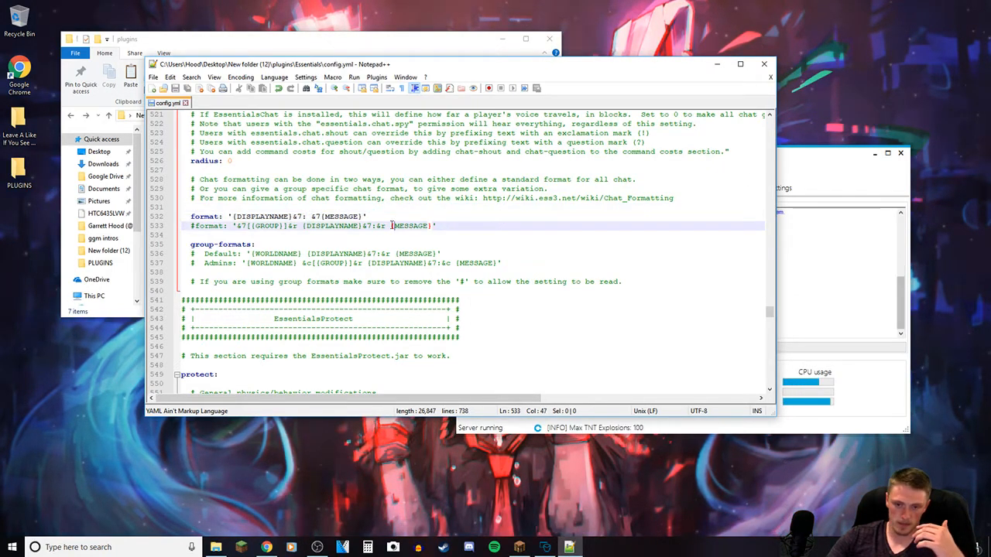
pyautogui.click(520, 216)
pyautogui.click(461, 226)
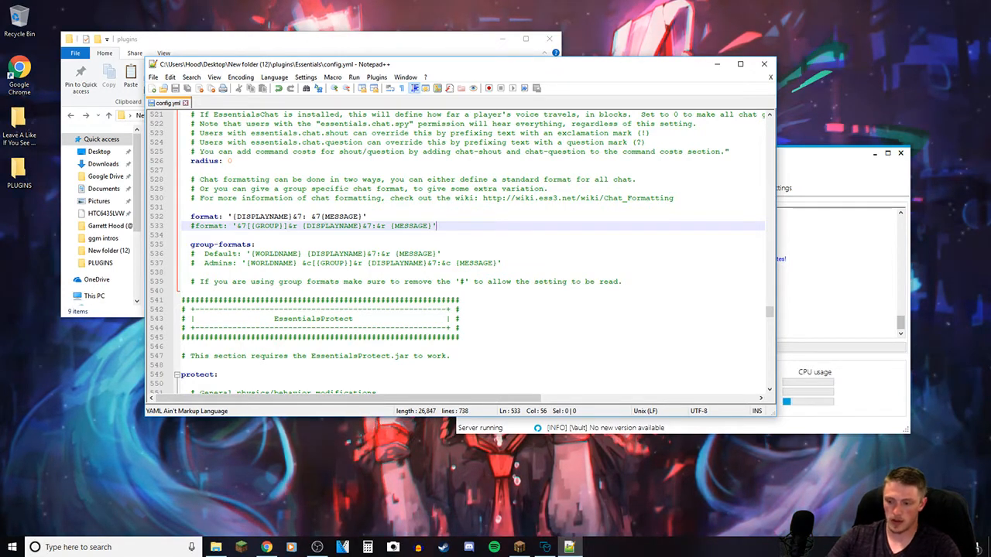
# - Switch to Minecraft and rejoin the restarted server from the multiplayer server list
pyautogui.click(519, 547)
pyautogui.click(479, 320)
pyautogui.doubleClick(369, 214)
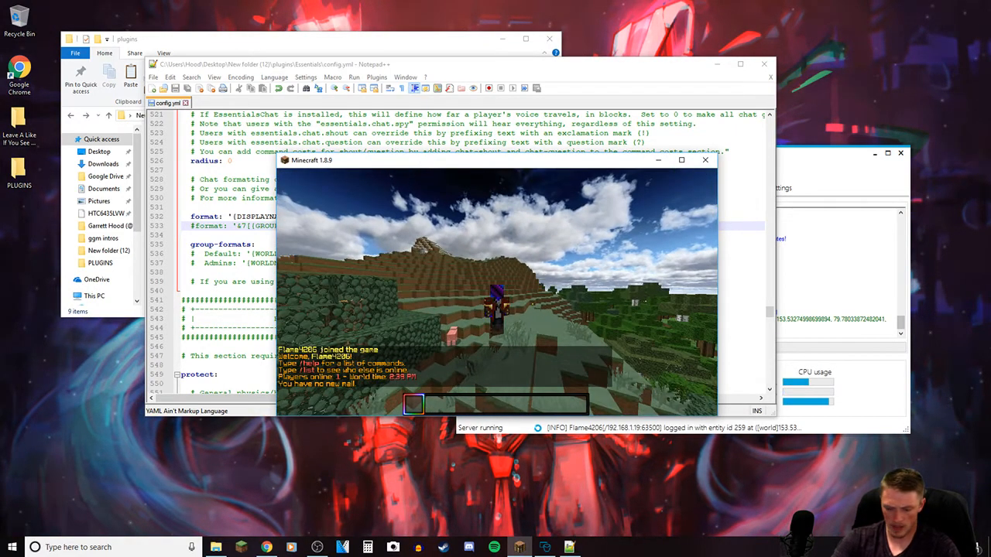
# - Try /manglist in chat, then correct it to /manlistg and read the available GroupManager groups
pyautogui.write('/manglist')
pyautogui.press('Return')
pyautogui.press('/')
pyautogui.press('Up')
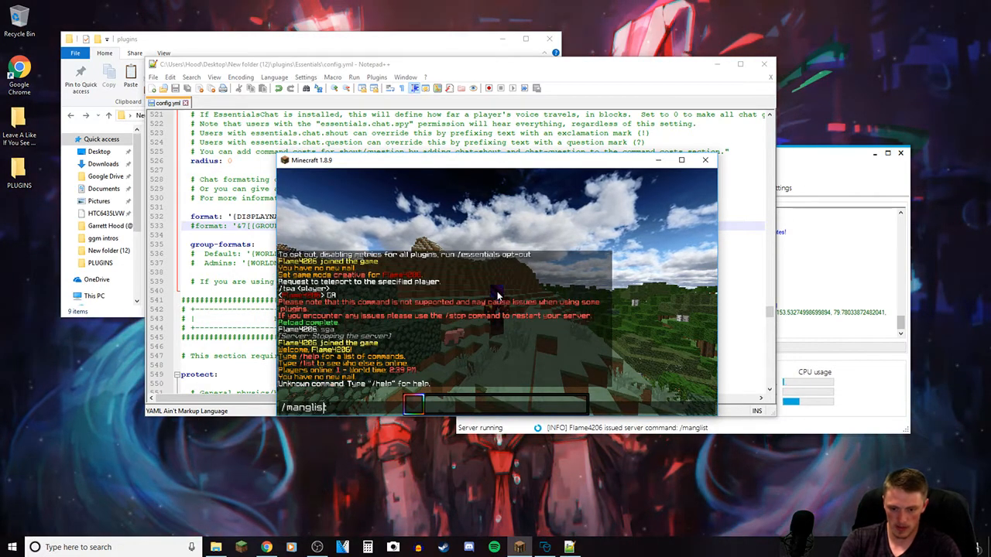
pyautogui.press('Left')
pyautogui.press('Left')
pyautogui.press('Left')
pyautogui.press('Left')
pyautogui.press('BackSpace')
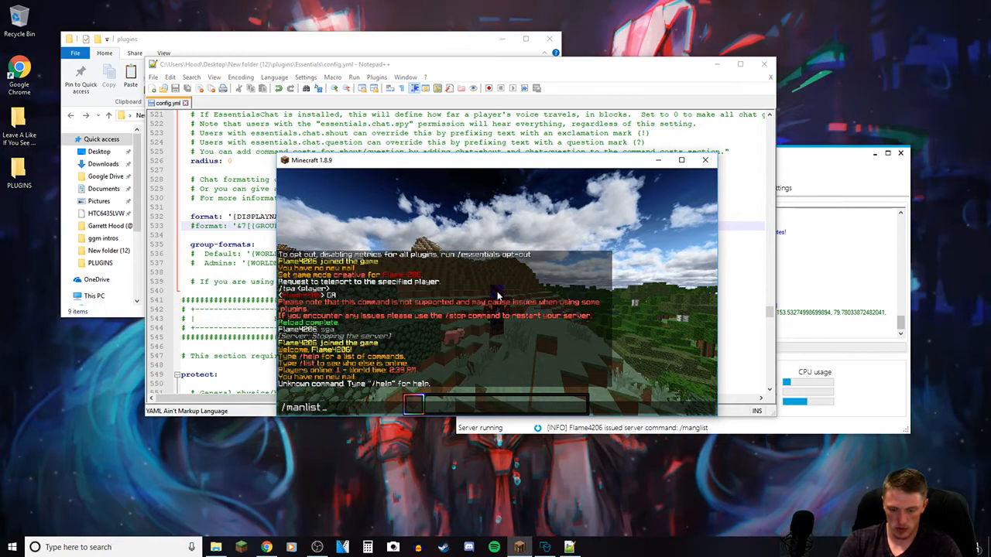
pyautogui.press('Return')
pyautogui.press('/')
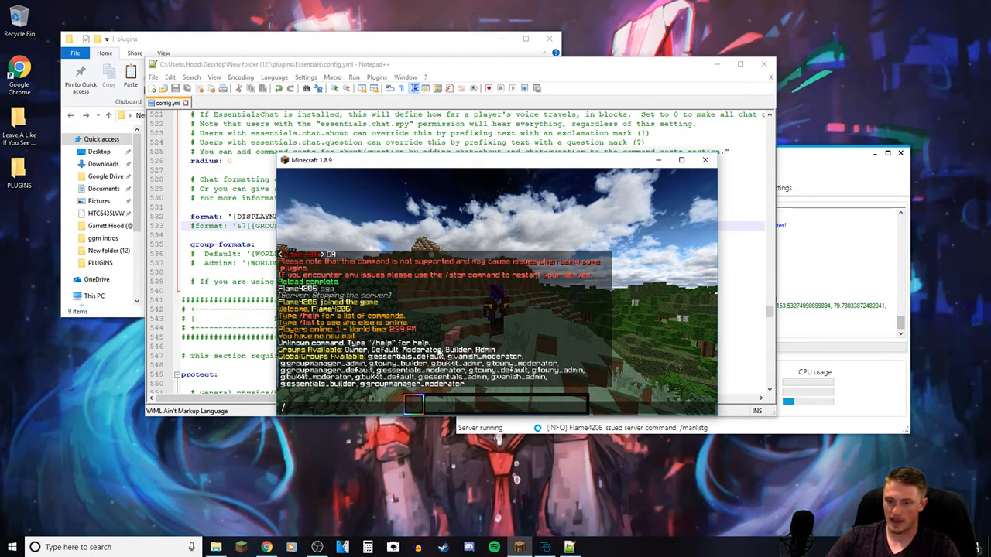
pyautogui.press('Escape')
pyautogui.press('/')
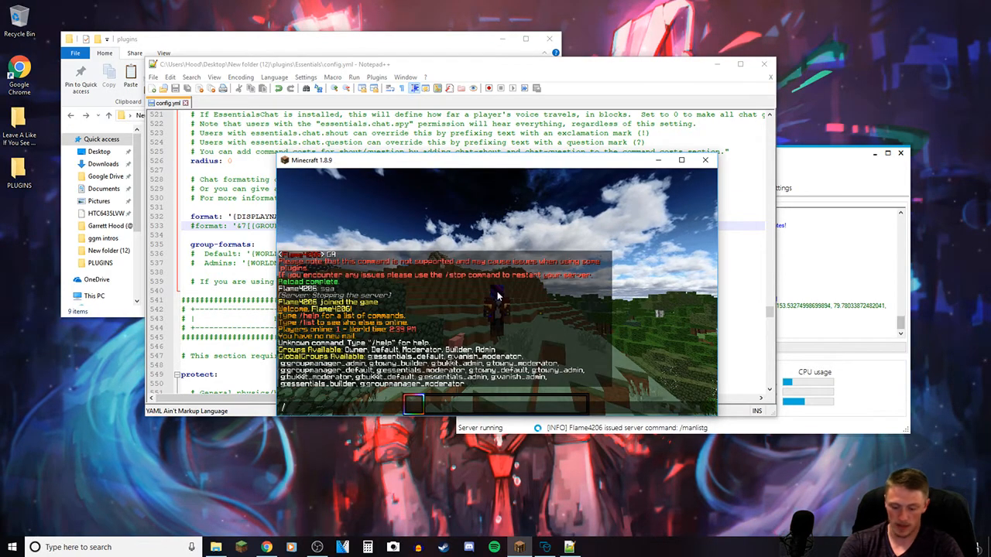
pyautogui.write('man')
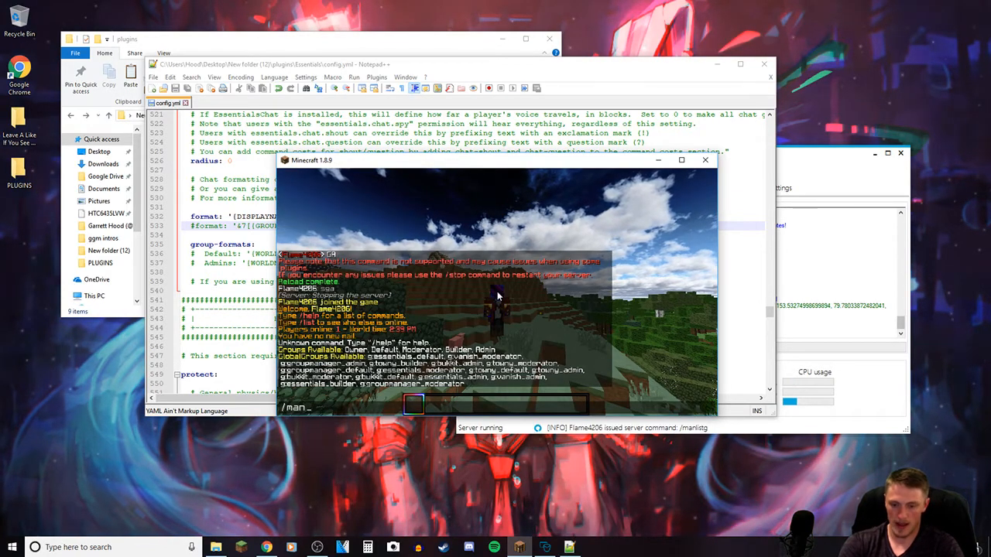
pyautogui.press('BackSpace')
pyautogui.press('BackSpace')
pyautogui.press('BackSpace')
pyautogui.press('BackSpace')
pyautogui.press('BackSpace')
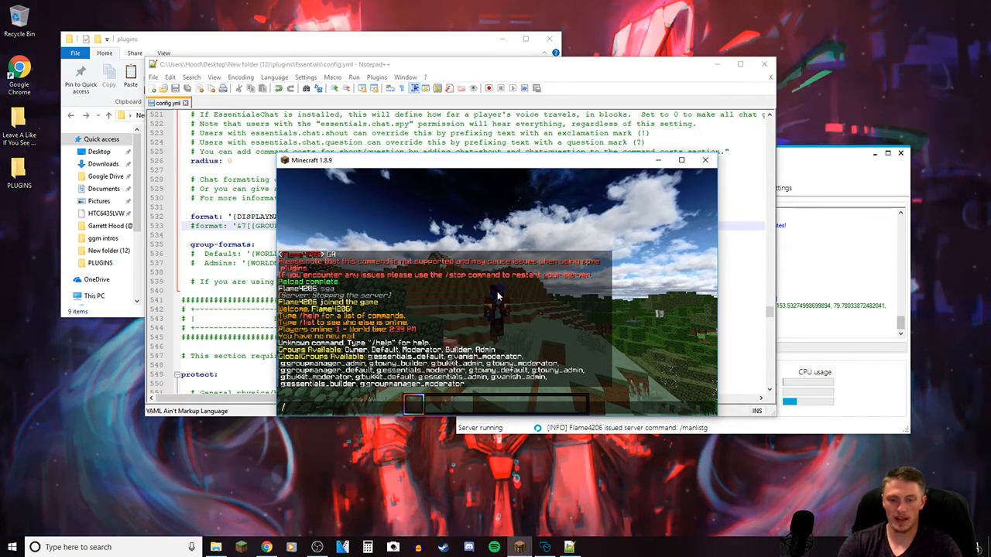
# - Try to put the player's own account in the default group with the /manuadd command, repeating it once
pyautogui.write('man')
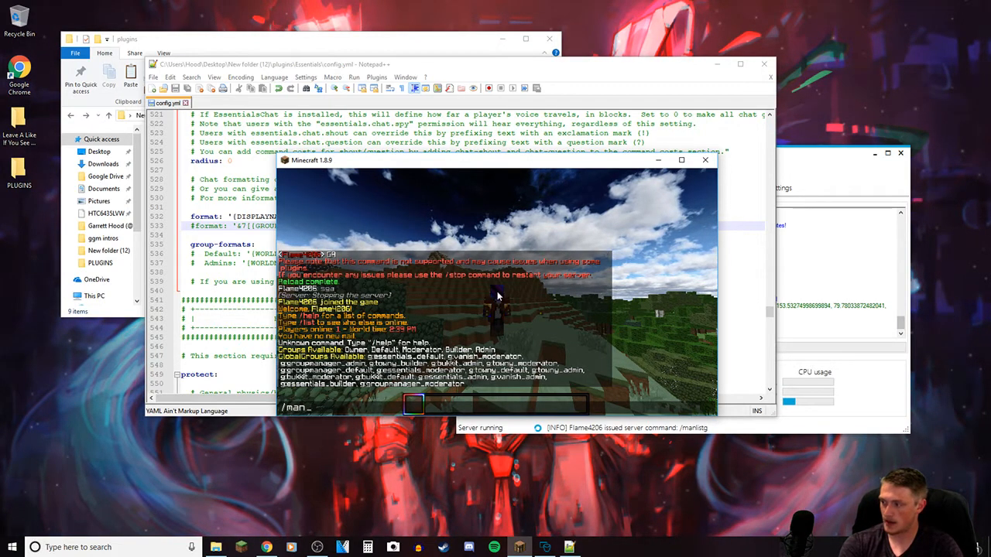
pyautogui.write('uadd')
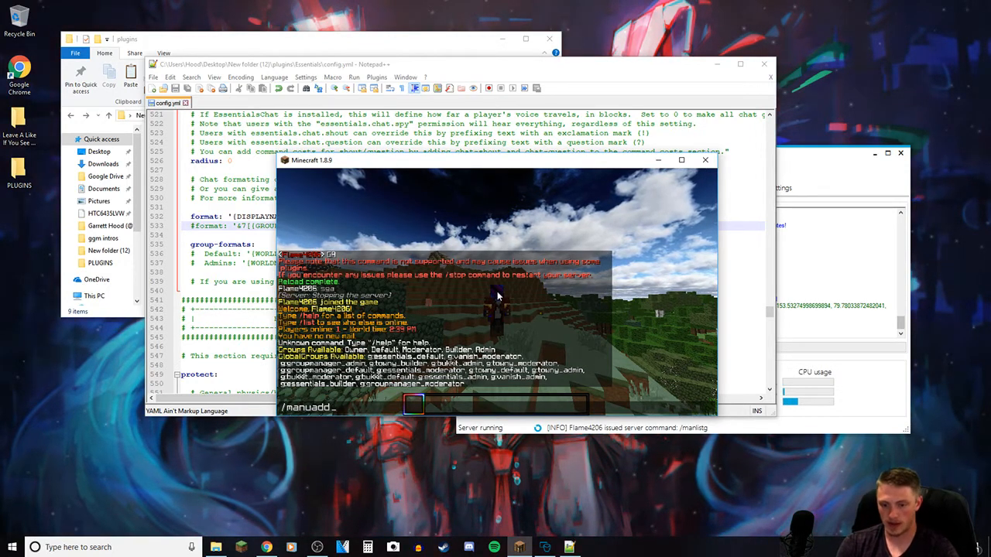
pyautogui.write('Flame4206')
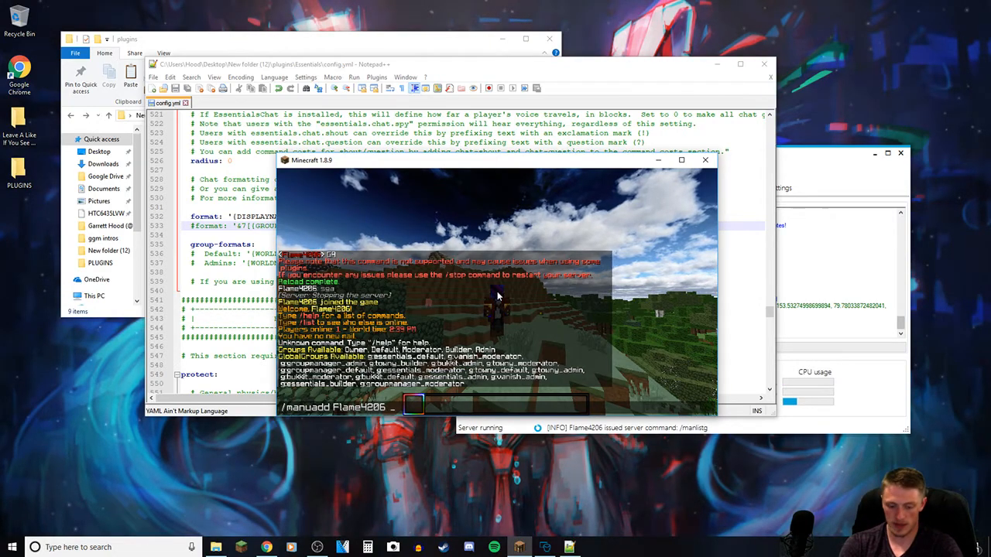
pyautogui.write(' default')
pyautogui.press('Return')
pyautogui.press('t')
pyautogui.press('Up')
pyautogui.press('Return')
pyautogui.press('t')
pyautogui.press('Up')
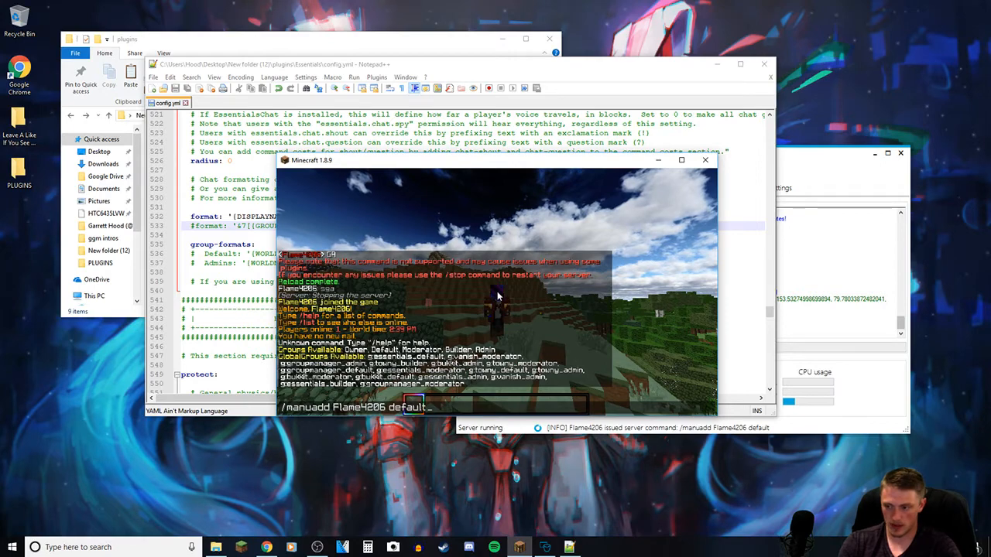
pyautogui.press('Escape')
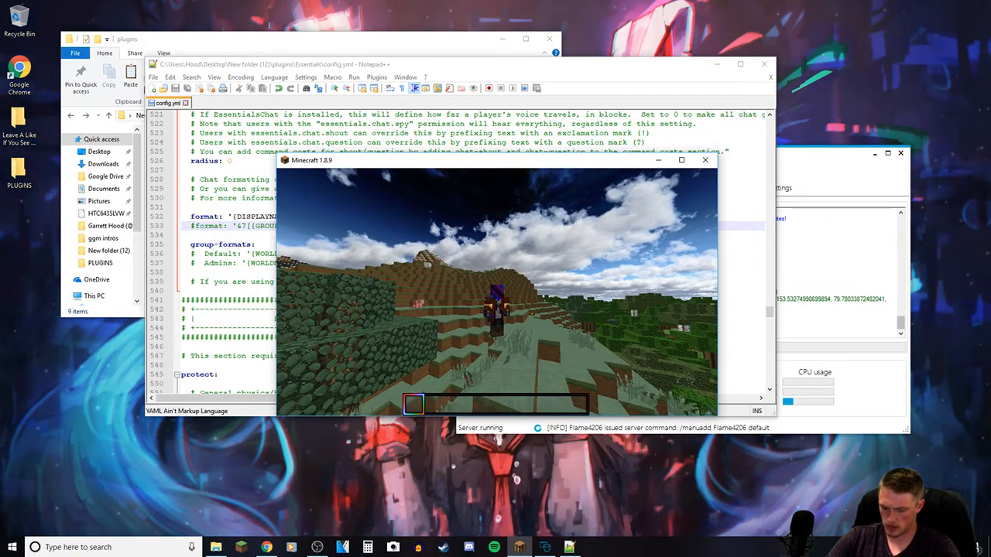
# - Switch to BukkitGUI and grant the player operator status with the op command in the server console
pyautogui.press('/')
pyautogui.click(844, 391)
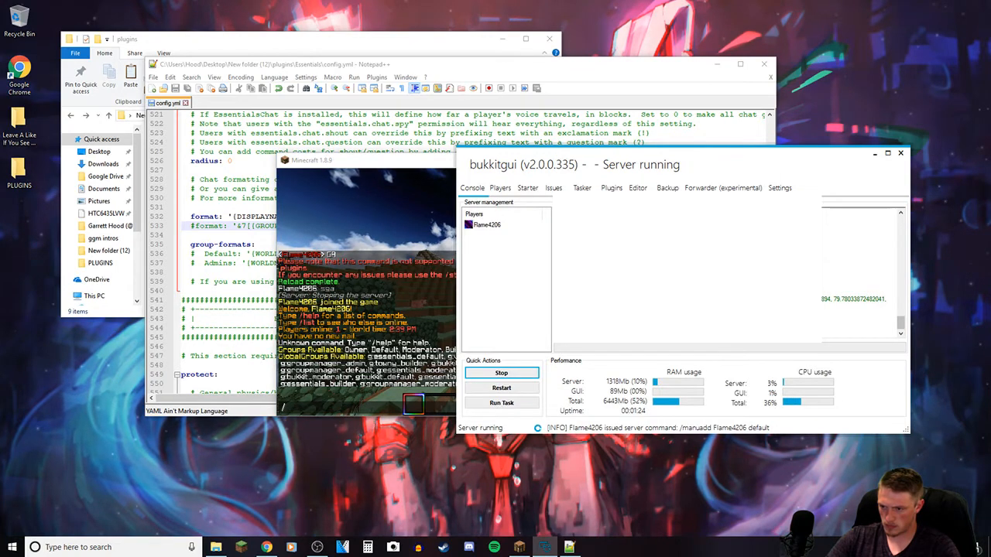
pyautogui.click(653, 352)
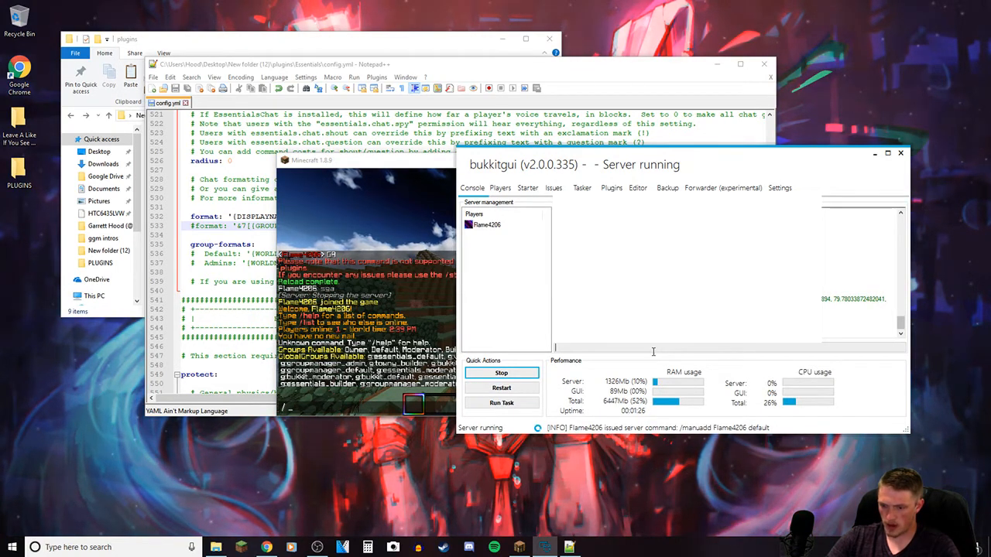
pyautogui.write('op Flame4206')
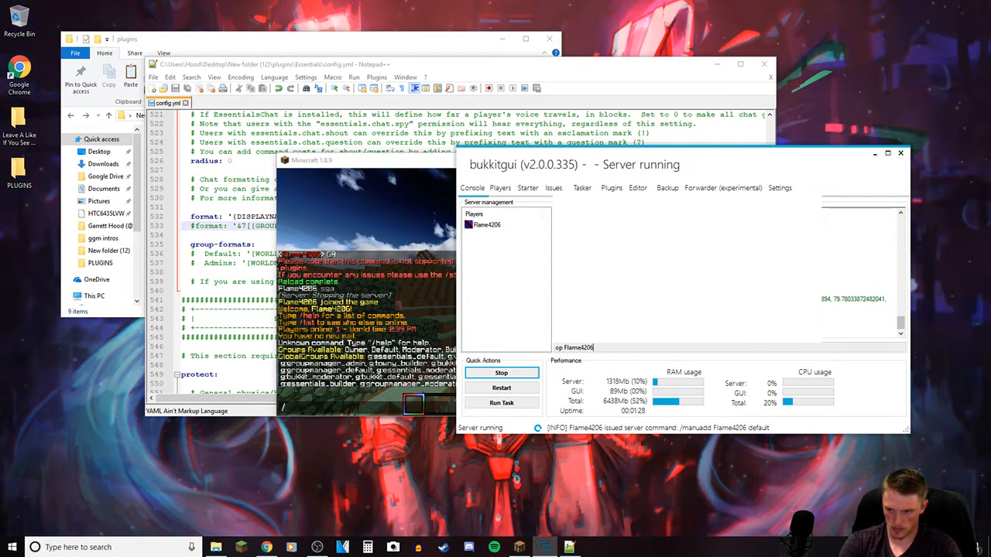
pyautogui.press('Return')
# - Return to Minecraft and try again to assign the player to the default group with /manuadd
pyautogui.click(347, 358)
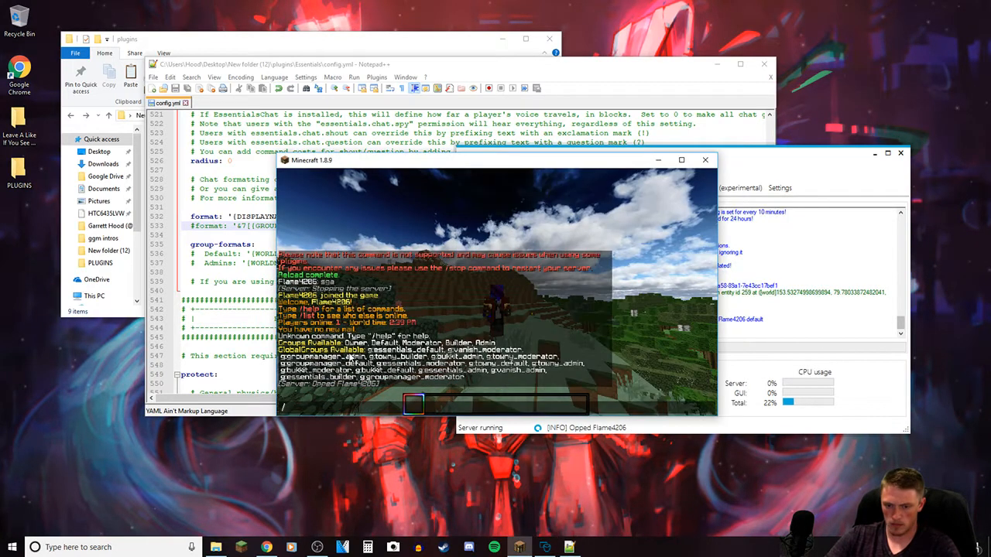
pyautogui.write('manuadd Flame4206 default')
pyautogui.press('Return')
pyautogui.press('/')
pyautogui.press('Up')
pyautogui.press('Return')
# - Send the test message dga in chat, check its formatting and recall the /manuadd command
pyautogui.write('t')
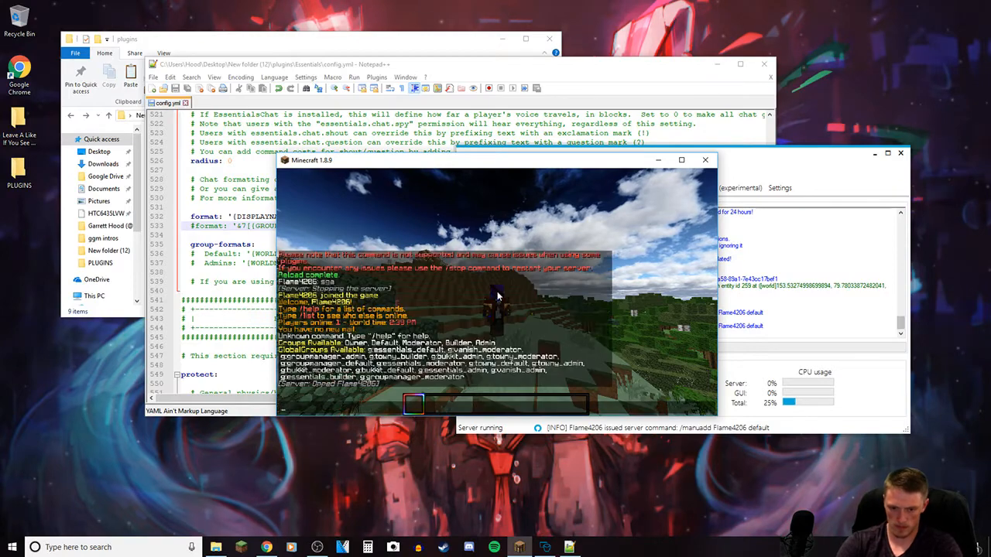
pyautogui.write('dga')
pyautogui.press('Return')
pyautogui.press('t')
pyautogui.press('Escape')
pyautogui.press('t')
pyautogui.press('Up')
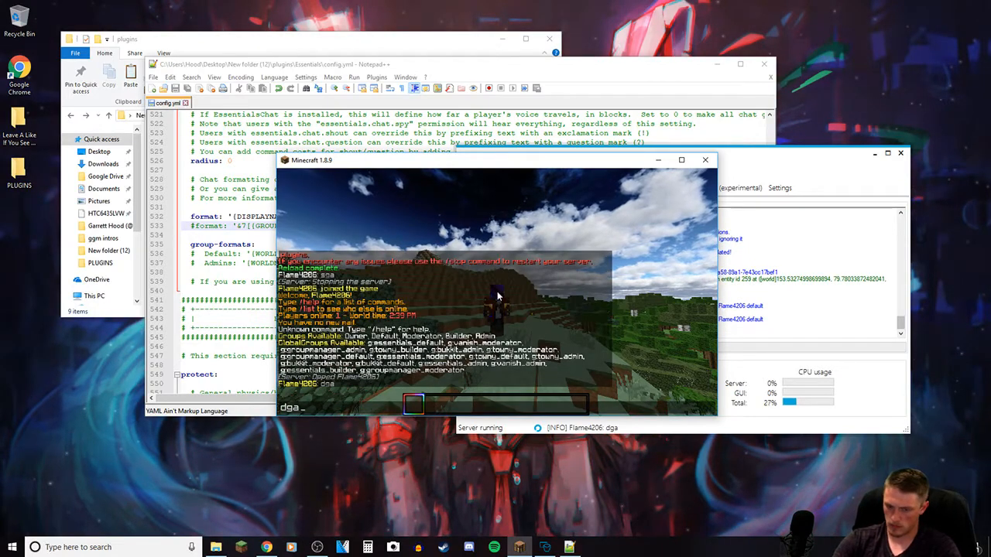
pyautogui.press('Up')
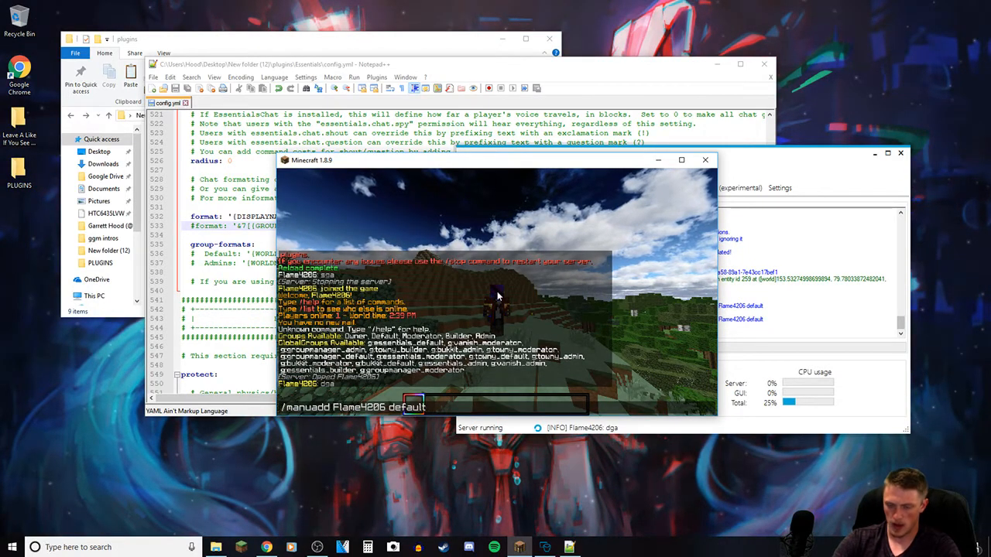
# - Switch to BukkitGUI and look through its console and logged issues for errors about the group command
pyautogui.click(858, 389)
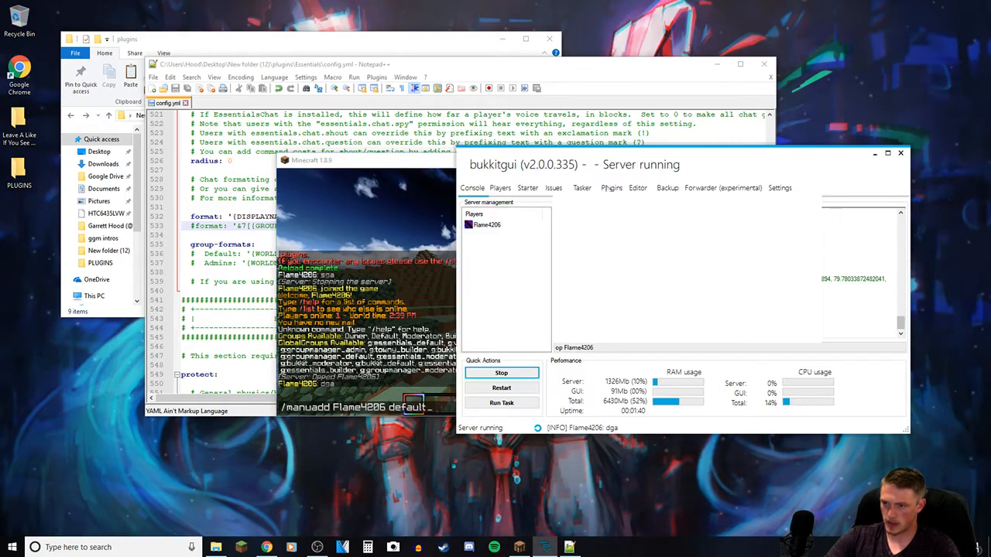
pyautogui.click(582, 188)
pyautogui.click(473, 189)
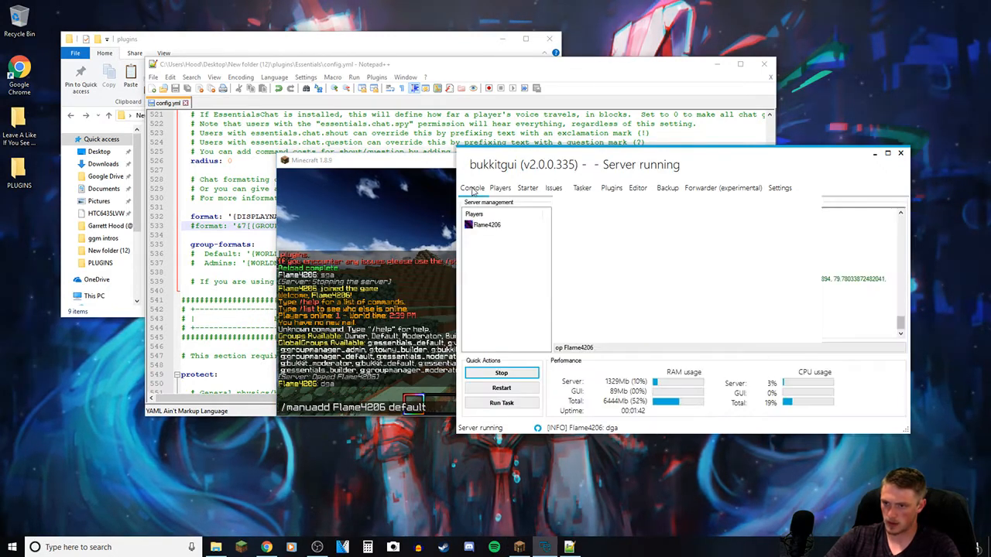
pyautogui.click(553, 189)
# - Back in Minecraft, change the group in the /manuadd command to owner and run it for the player
pyautogui.click(445, 180)
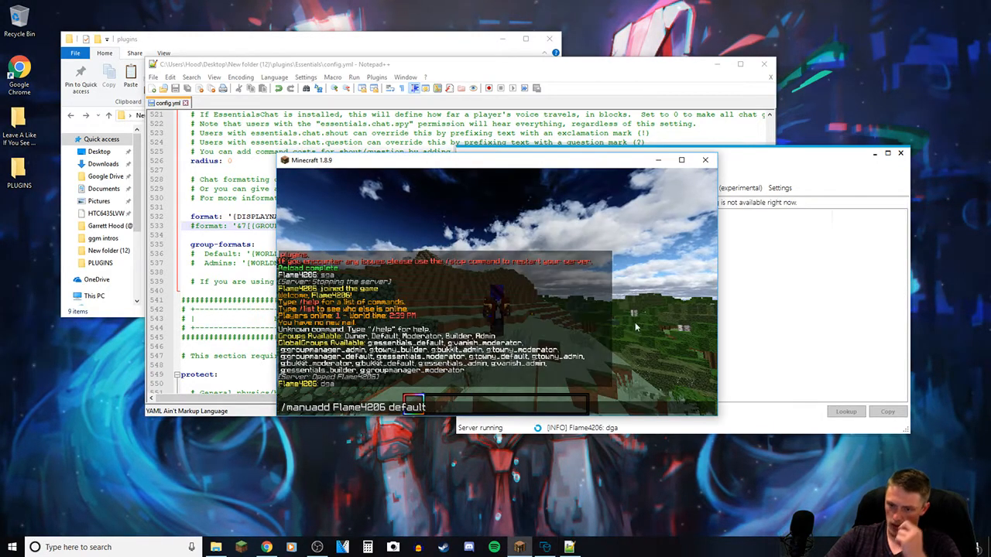
pyautogui.press('BackSpace')
pyautogui.press('BackSpace')
pyautogui.press('BackSpace')
pyautogui.press('BackSpace')
pyautogui.press('BackSpace')
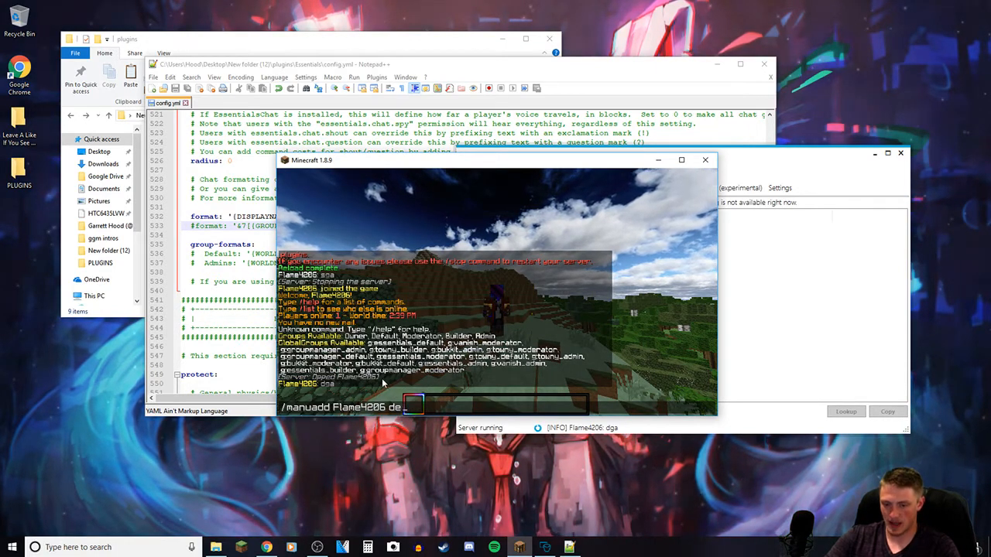
pyautogui.press('BackSpace')
pyautogui.press('BackSpace')
pyautogui.press('BackSpace')
pyautogui.write('owner')
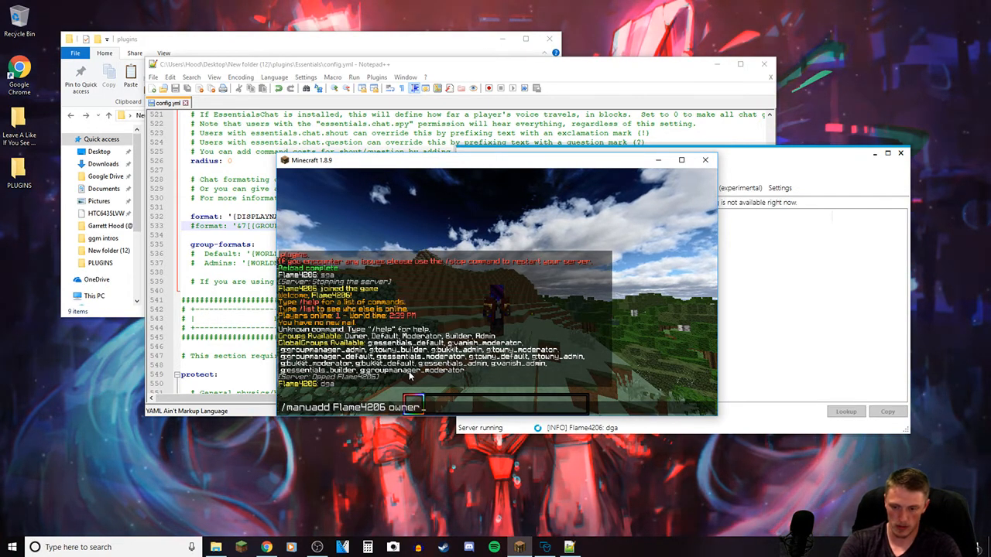
pyautogui.press('Return')
# - Reuse the /manuadd command with the group default to move the player back to the default group
pyautogui.press('t')
pyautogui.press('Up')
pyautogui.press('BackSpace')
pyautogui.press('BackSpace')
pyautogui.press('BackSpace')
pyautogui.press('BackSpace')
pyautogui.press('BackSpace')
pyautogui.press('BackSpace')
pyautogui.write('de')
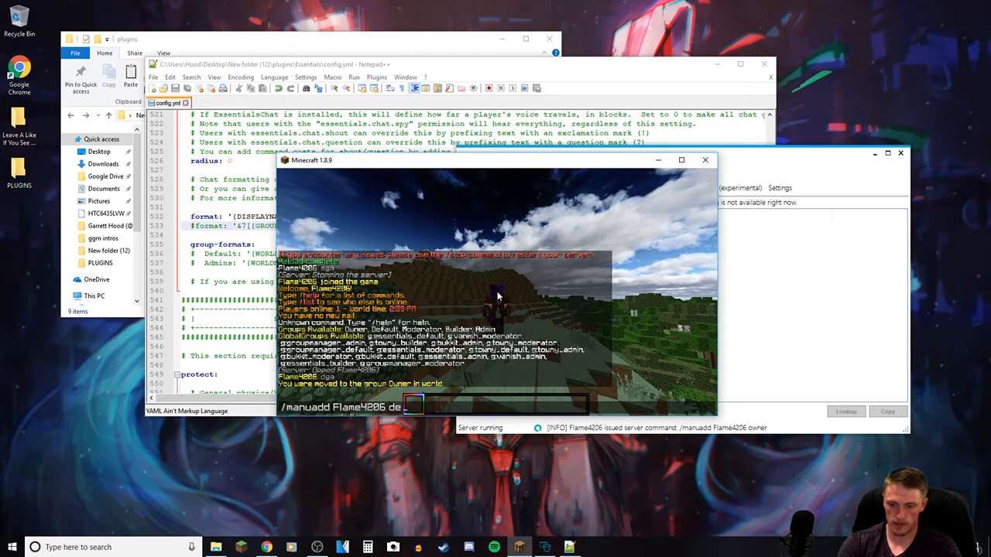
pyautogui.write('ult')
pyautogui.press('Return')
pyautogui.press('/')
pyautogui.press('Up')
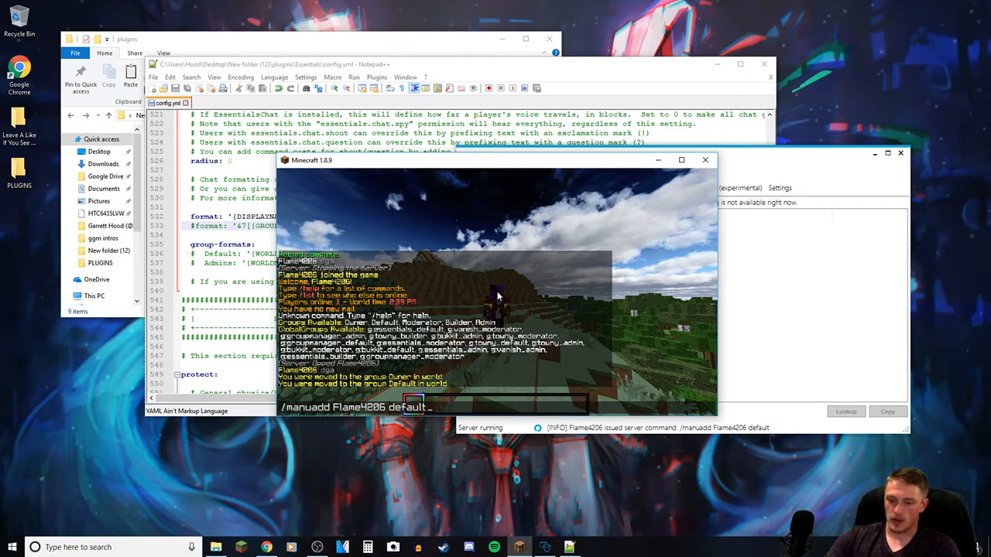
pyautogui.press('Escape')
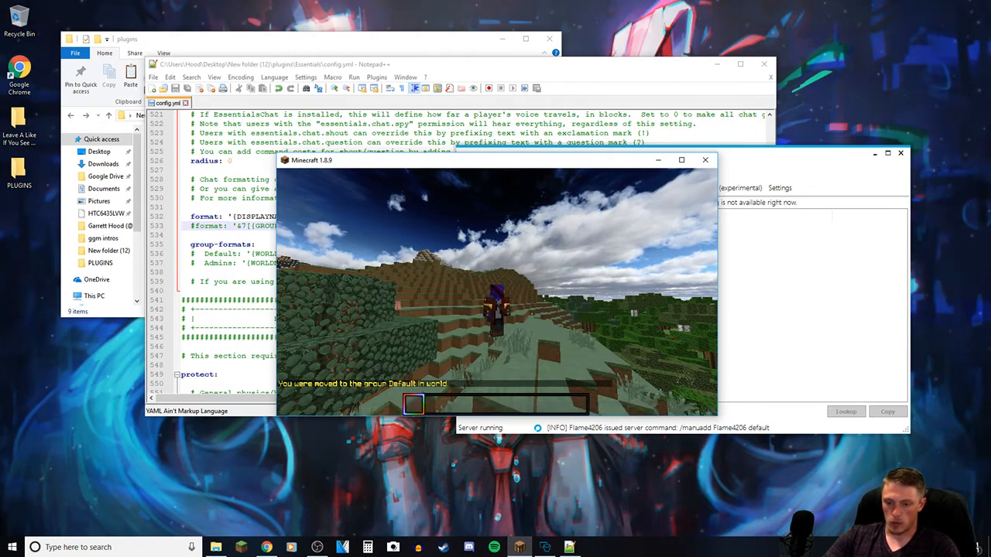
pyautogui.press('/')
pyautogui.press('Up')
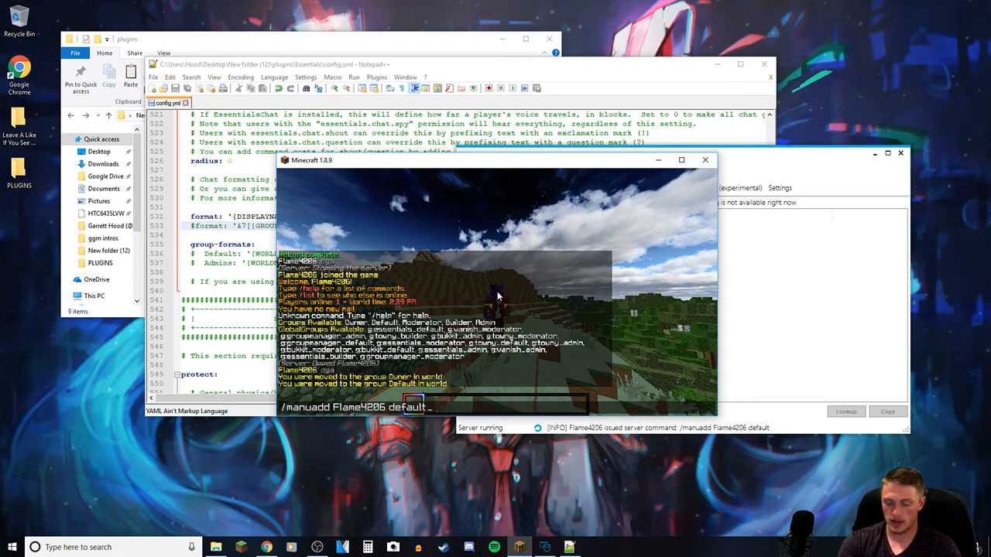
pyautogui.press('BackSpace')
pyautogui.press('BackSpace')
pyautogui.press('BackSpace')
pyautogui.press('BackSpace')
pyautogui.press('BackSpace')
pyautogui.press('BackSpace')
pyautogui.press('BackSpace')
pyautogui.press('BackSpace')
pyautogui.press('BackSpace')
pyautogui.press('BackSpace')
pyautogui.press('BackSpace')
pyautogui.press('BackSpace')
pyautogui.press('BackSpace')
pyautogui.press('BackSpace')
pyautogui.press('BackSpace')
pyautogui.press('BackSpace')
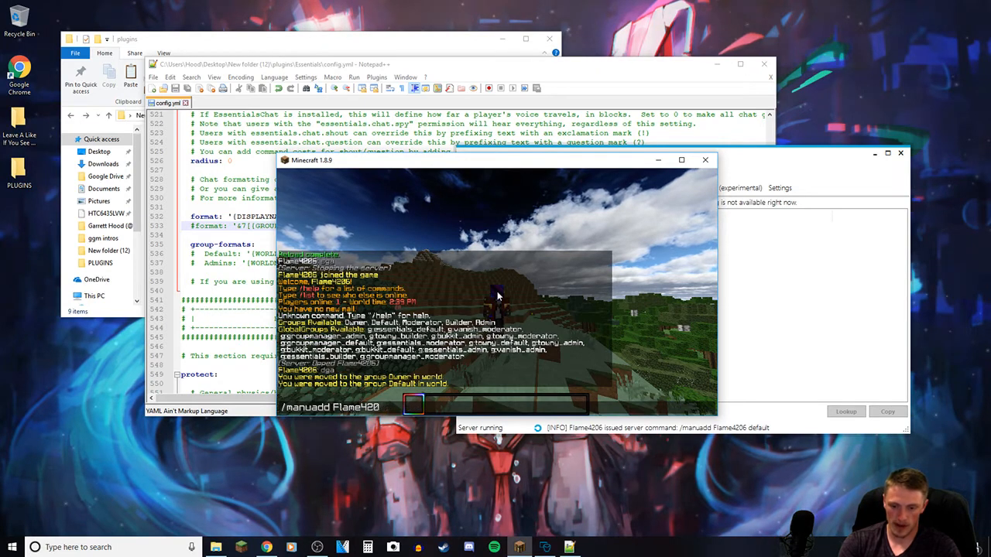
pyautogui.press('BackSpace')
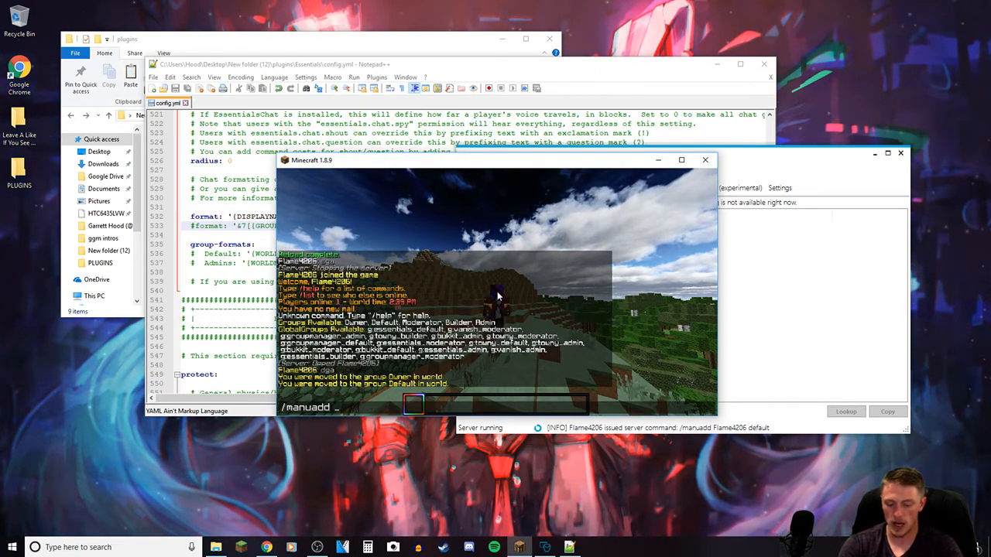
pyautogui.write('jeff123')
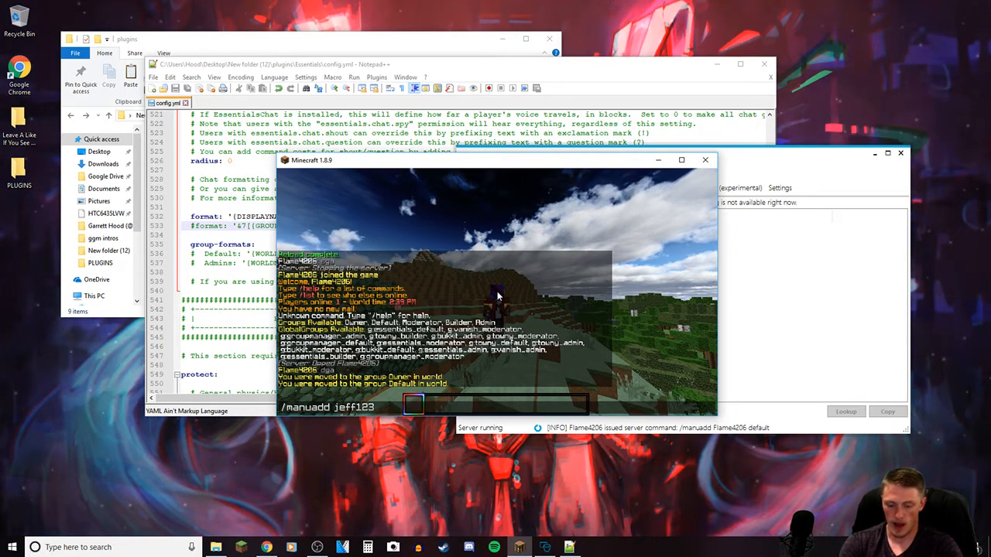
pyautogui.press('BackSpace')
pyautogui.press('BackSpace')
pyautogui.press('BackSpace')
pyautogui.press('BackSpace')
pyautogui.press('BackSpace')
pyautogui.press('BackSpace')
pyautogui.press('BackSpace')
pyautogui.press('BackSpace')
pyautogui.press('BackSpace')
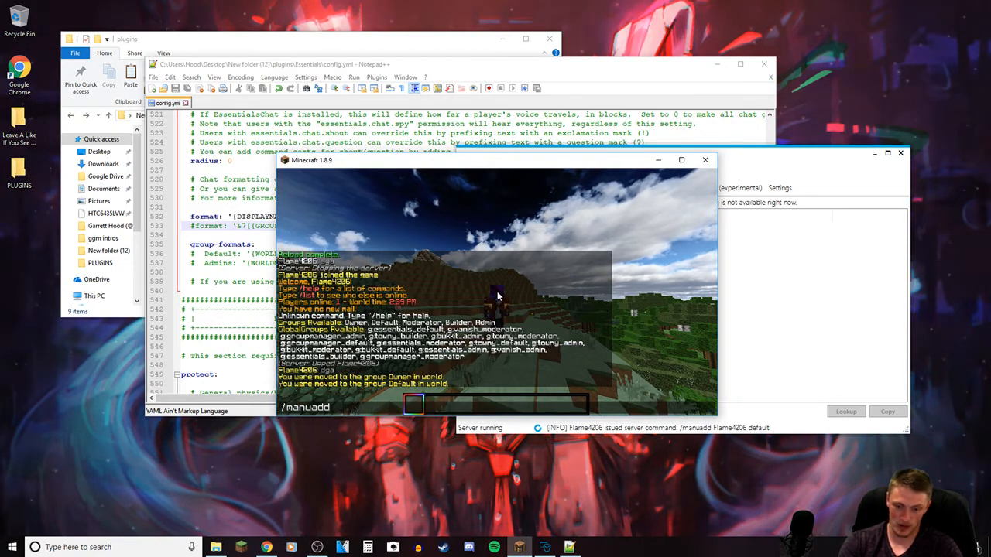
# - Run the /mangaddv command without arguments to check its required syntax
pyautogui.press('BackSpace')
pyautogui.press('BackSpace')
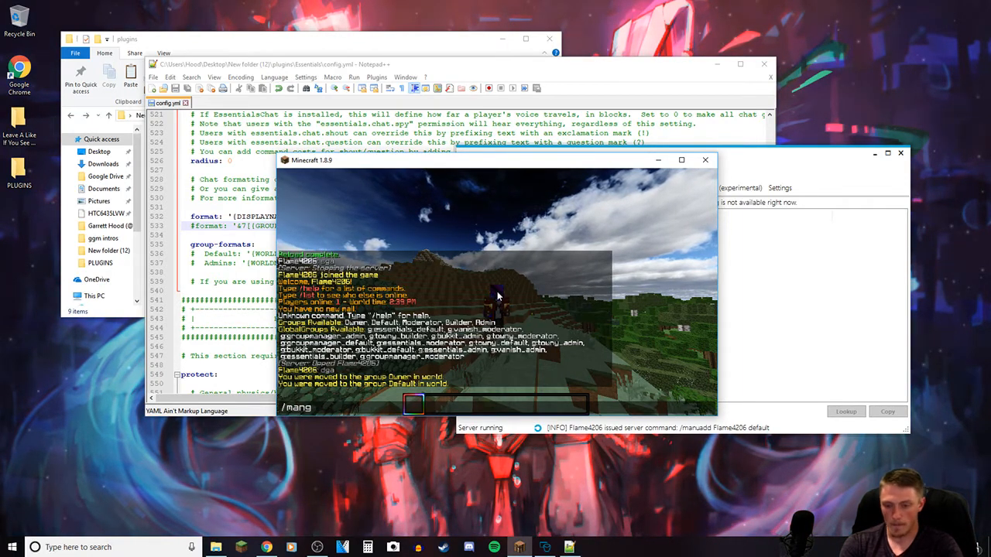
pyautogui.write('addv')
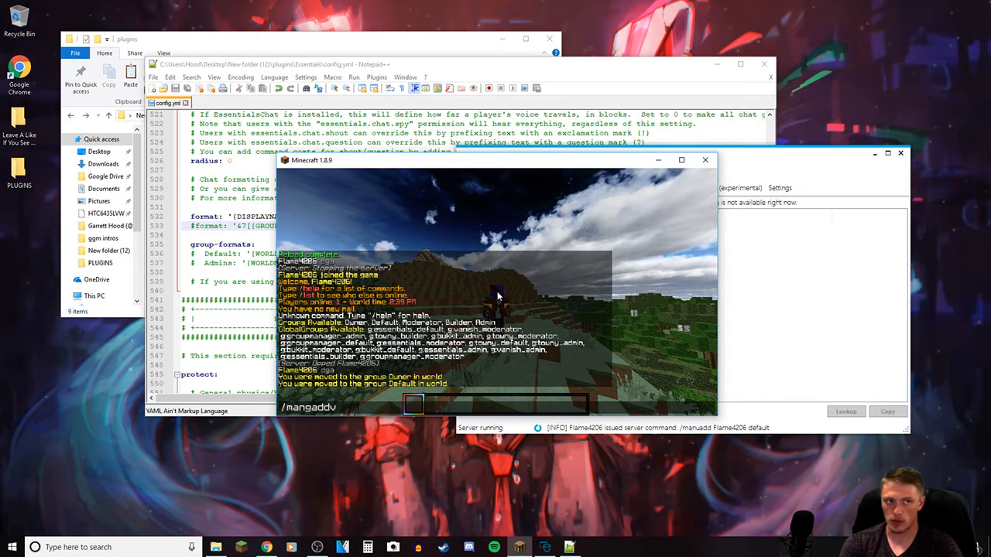
pyautogui.press('Return')
pyautogui.press('t')
pyautogui.press('Up')
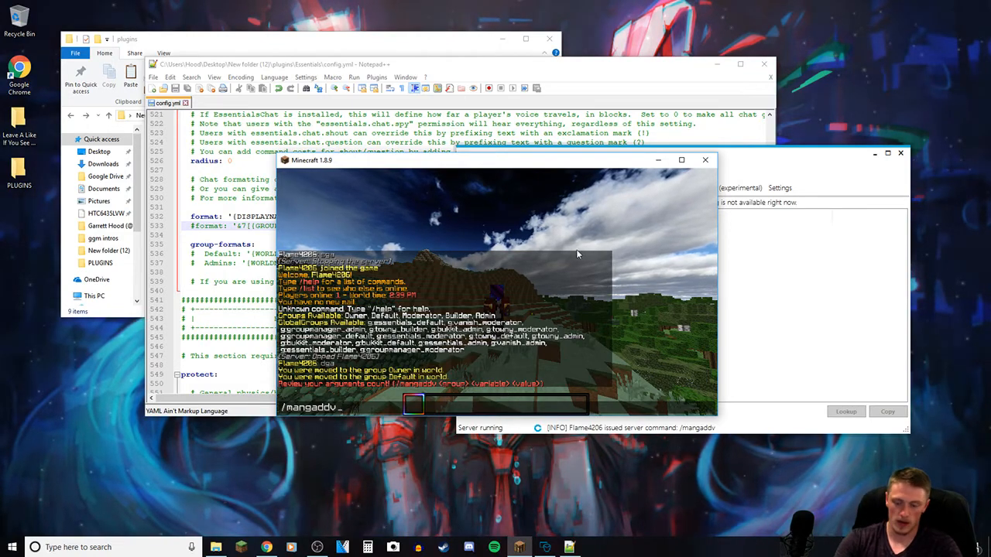
# - Send the test message dasgf in chat to check the player's current name formatting
pyautogui.press('Escape')
pyautogui.write('t')
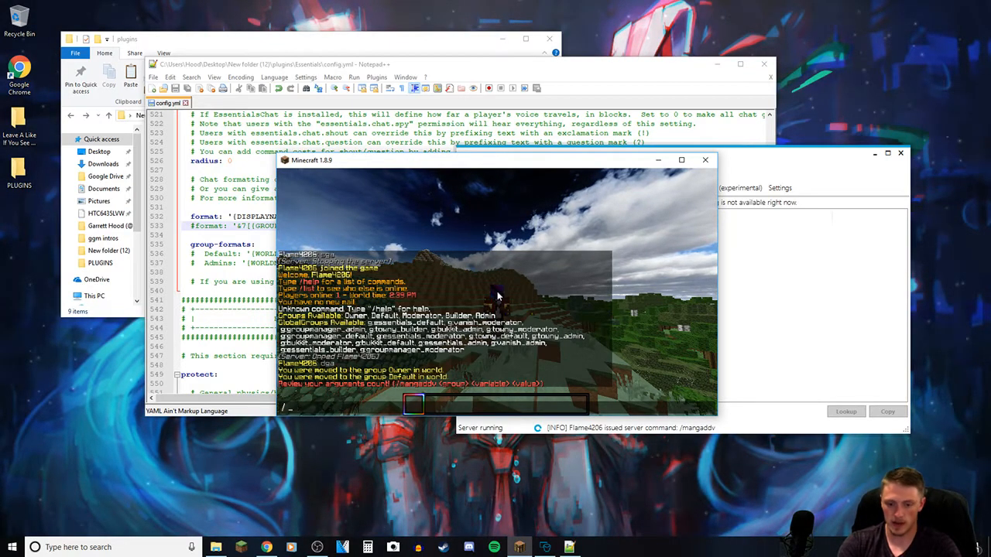
pyautogui.write('dasgf')
pyautogui.press('Return')
# - Add the prefix &8[&7Pleb&8] &7 to the default group with the /mangaddv command
pyautogui.press('t')
pyautogui.press('Up')
pyautogui.press('Up')
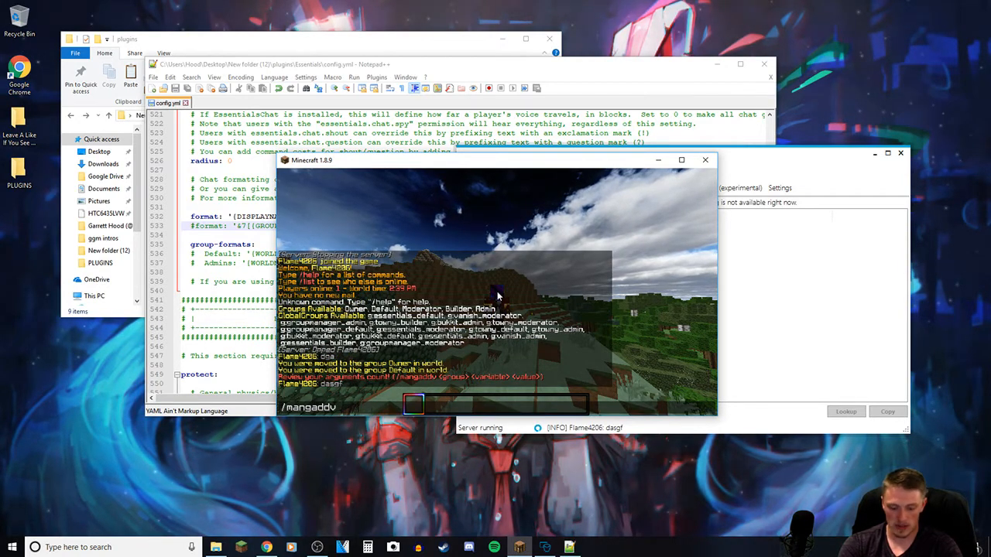
pyautogui.write('default')
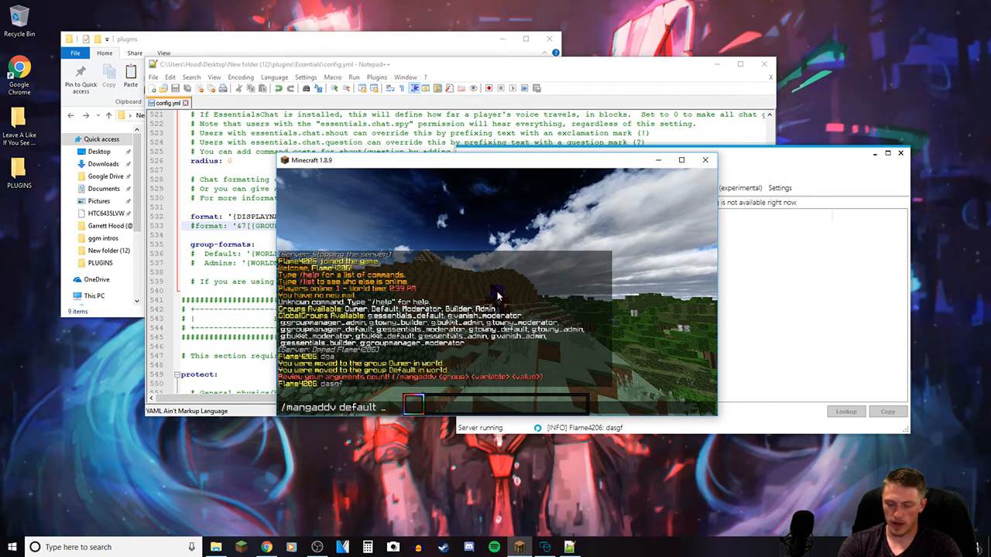
pyautogui.write(' prefix')
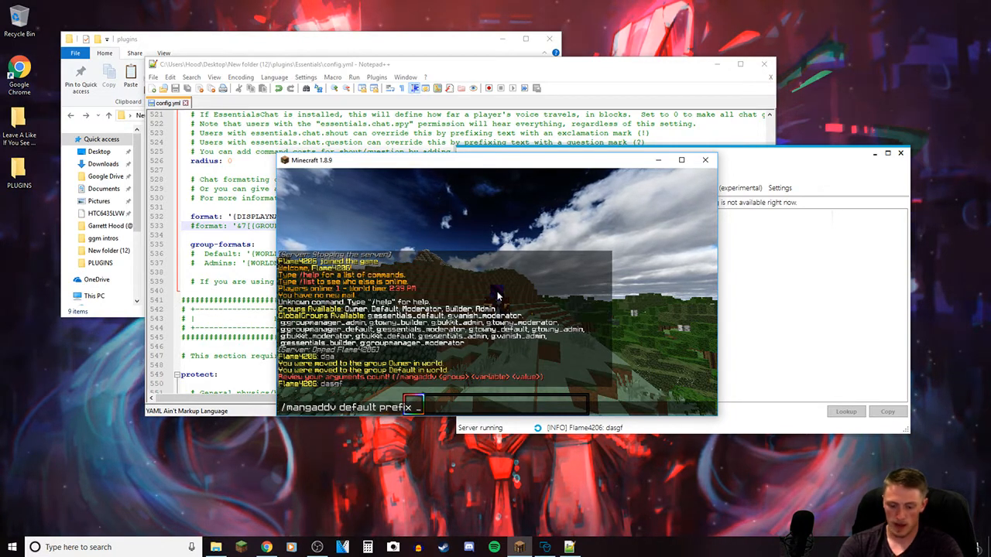
pyautogui.write('&8[')
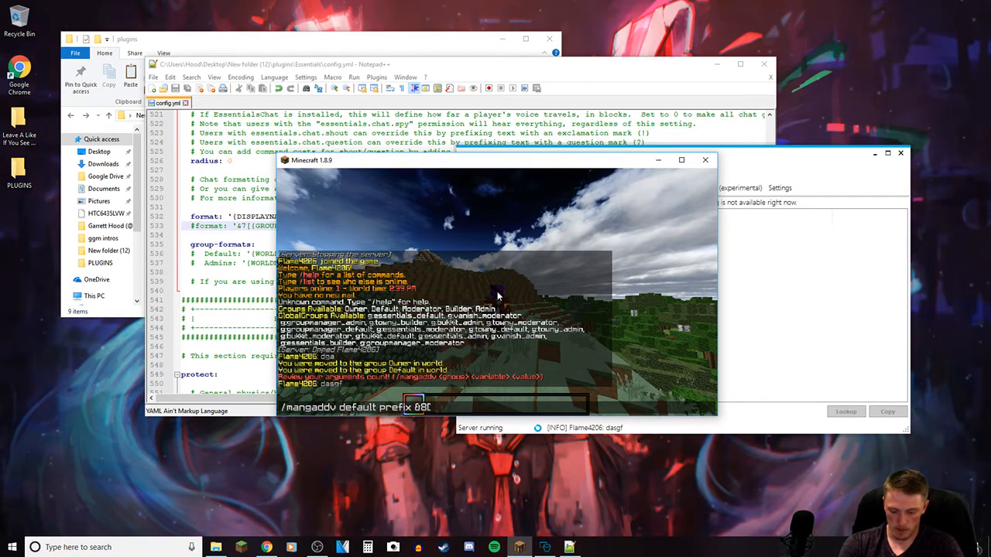
pyautogui.write('&')
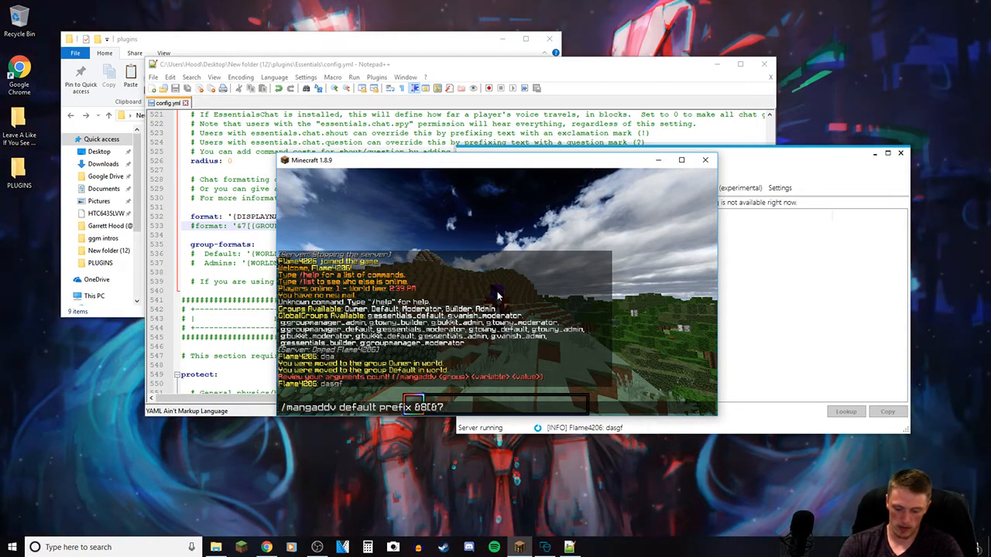
pyautogui.write('7Pe')
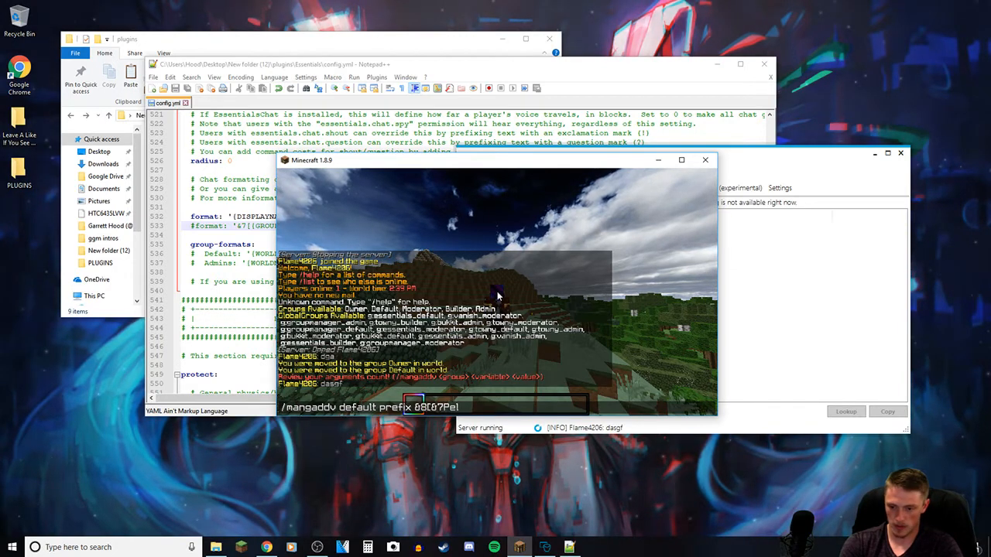
pyautogui.press('BackSpace')
pyautogui.write('leb*')
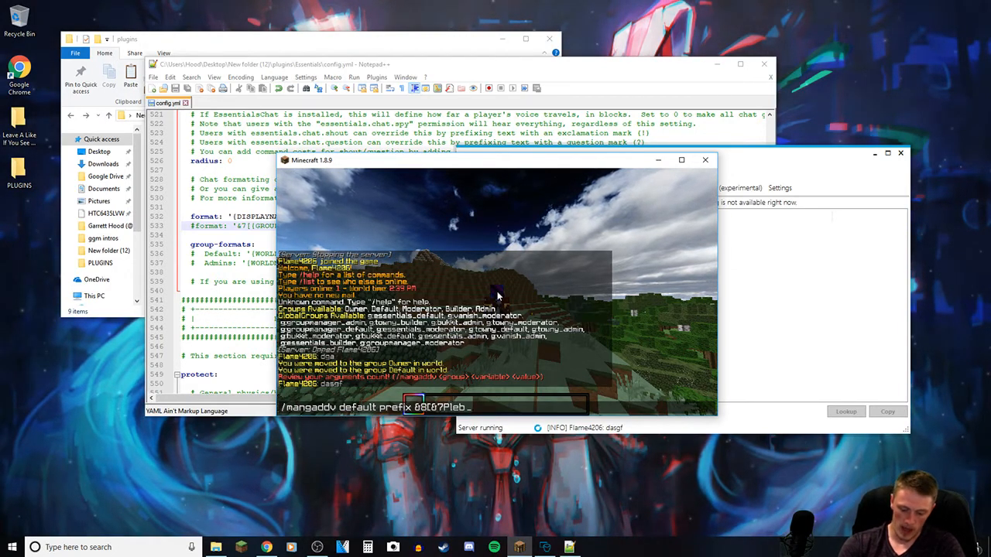
pyautogui.press('BackSpace')
pyautogui.write('&8]')
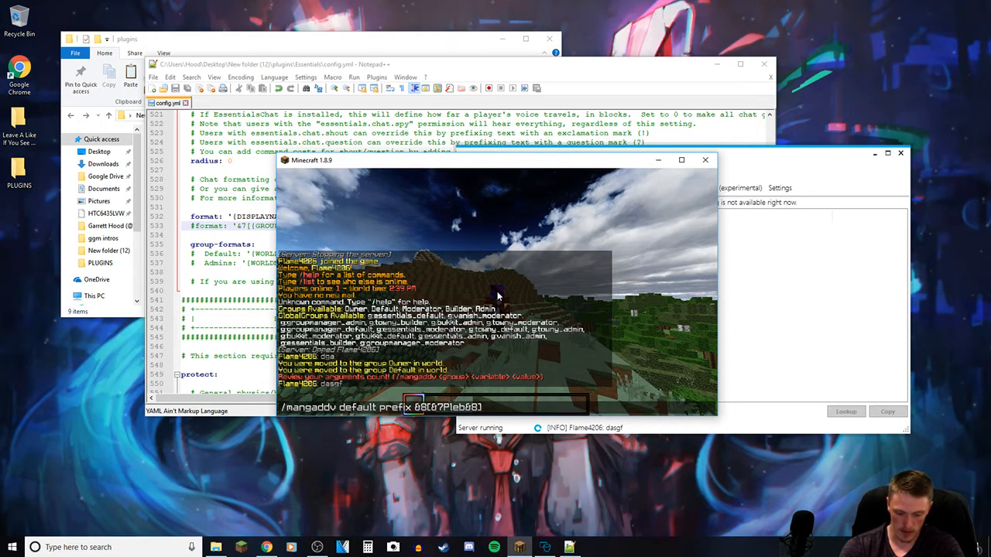
pyautogui.write(' &7')
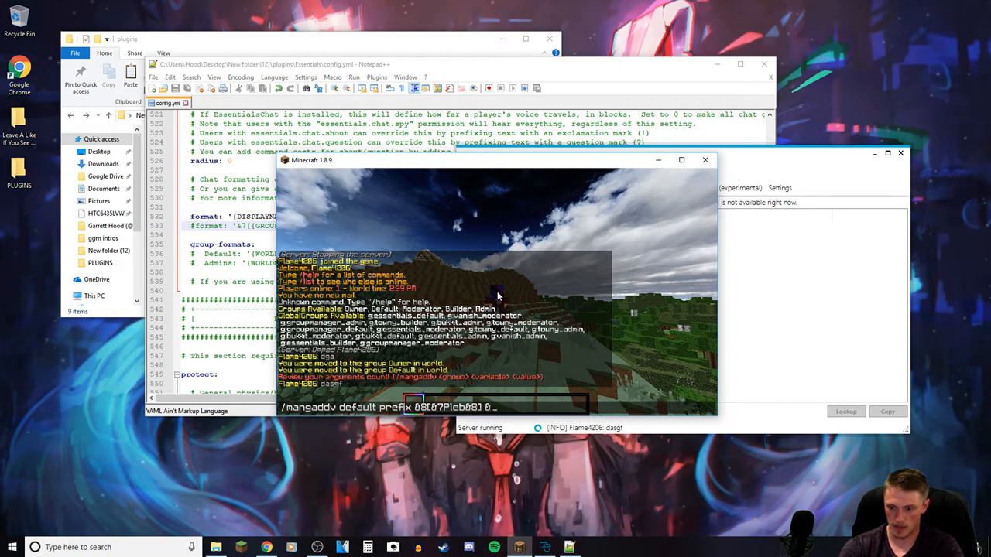
pyautogui.press('Return')
# - Send the test message dsg in chat to check the default group's prefix
pyautogui.write('tdsg')
pyautogui.press('Return')
pyautogui.write('tdsg')
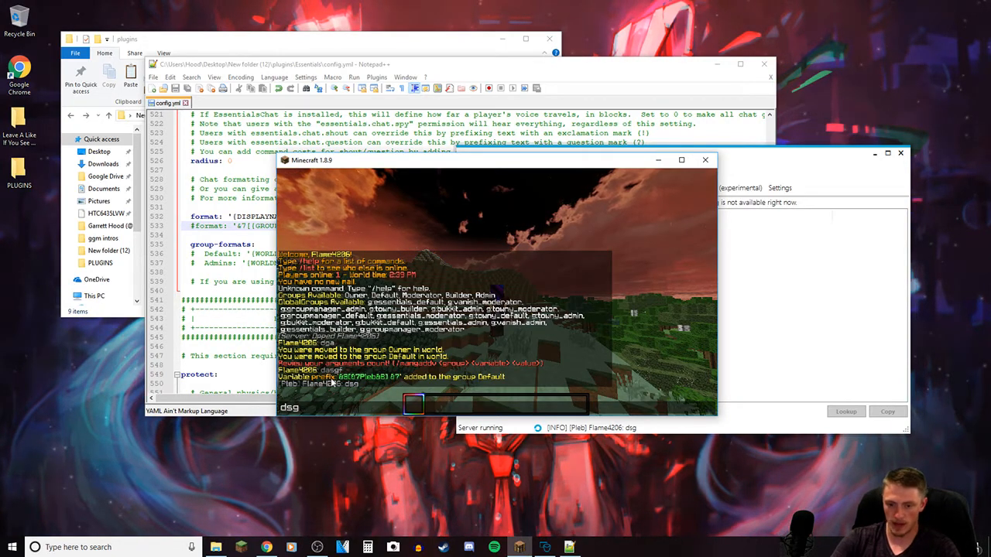
# - Try the default group's prefix without the space, as &8[&7Pleb&8]&7, and resend the message dsg to compare
pyautogui.press('Up')
pyautogui.press('BackSpace')
pyautogui.press('Return')
pyautogui.press('t')
pyautogui.press('Up')
pyautogui.press('Up')
pyautogui.press('Return')
# - Rerun /mangaddv for the default group with the space restored, as &8[&7Pleb&8] &7
pyautogui.write('/')
pyautogui.press('Up')
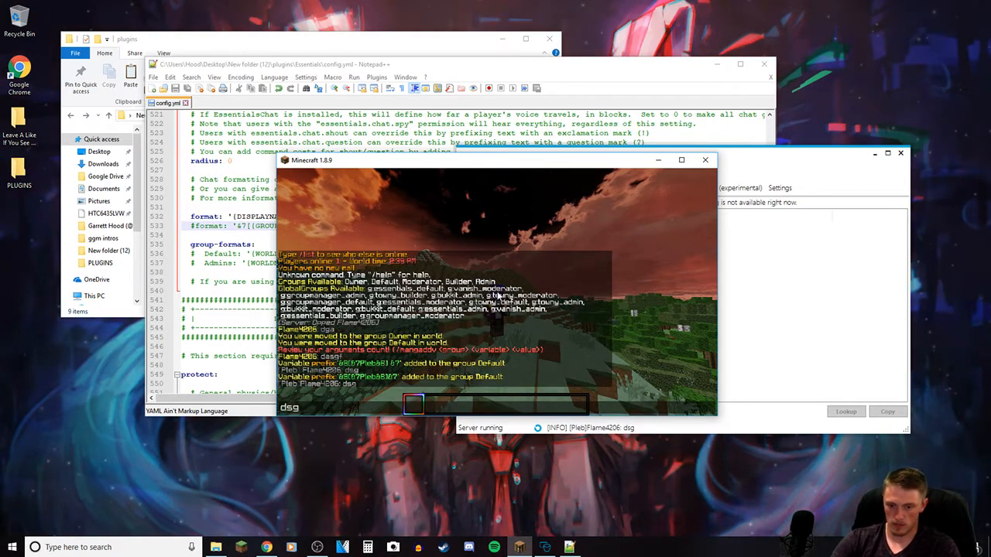
pyautogui.press('Up')
pyautogui.press('Left')
pyautogui.press('Left')
pyautogui.press('Return')
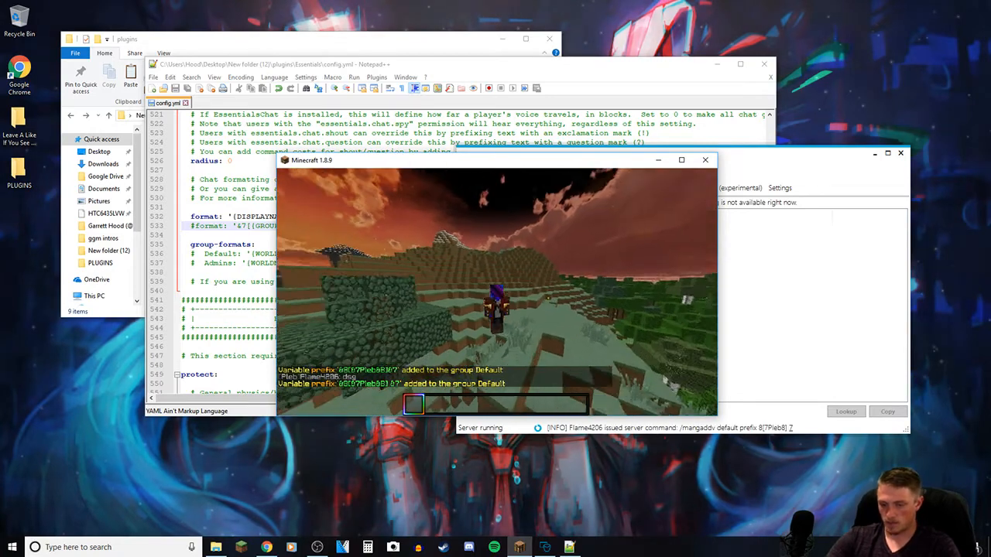
# - Reuse the /mangaddv command, removing the Pleb prefix value and changing the target group to owner
pyautogui.press('t')
pyautogui.press('Up')
pyautogui.press('Escape')
pyautogui.press('/')
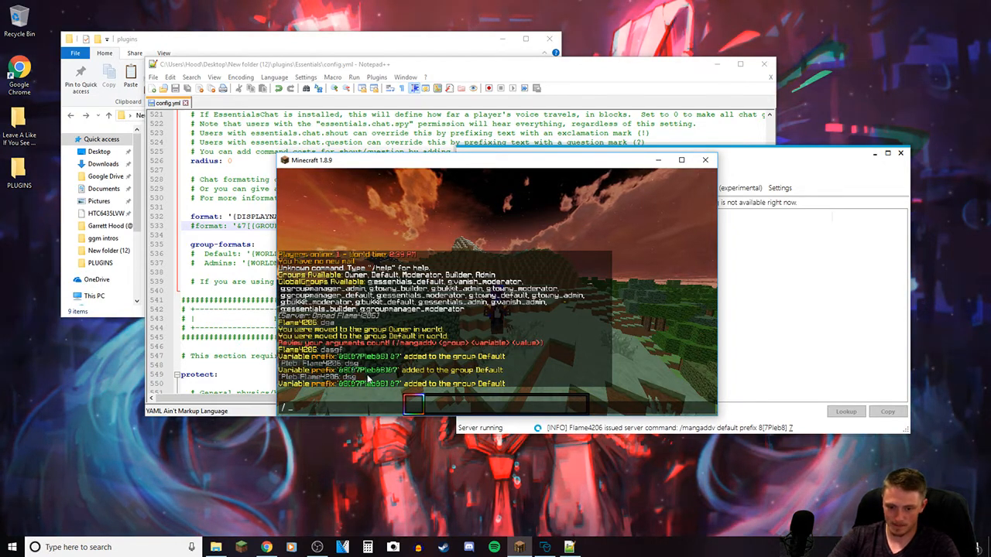
pyautogui.press('Up')
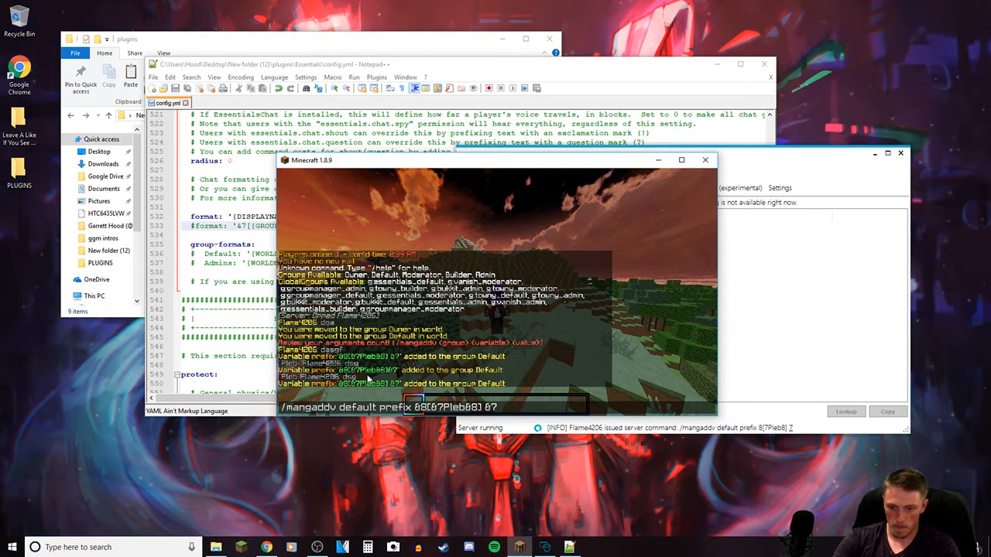
pyautogui.press('BackSpace')
pyautogui.press('BackSpace')
pyautogui.press('BackSpace')
pyautogui.press('BackSpace')
pyautogui.press('BackSpace')
pyautogui.press('BackSpace')
pyautogui.press('BackSpace')
pyautogui.press('BackSpace')
pyautogui.press('BackSpace')
pyautogui.press('BackSpace')
pyautogui.press('BackSpace')
pyautogui.press('BackSpace')
pyautogui.press('BackSpace')
pyautogui.press('BackSpace')
pyautogui.press('BackSpace')
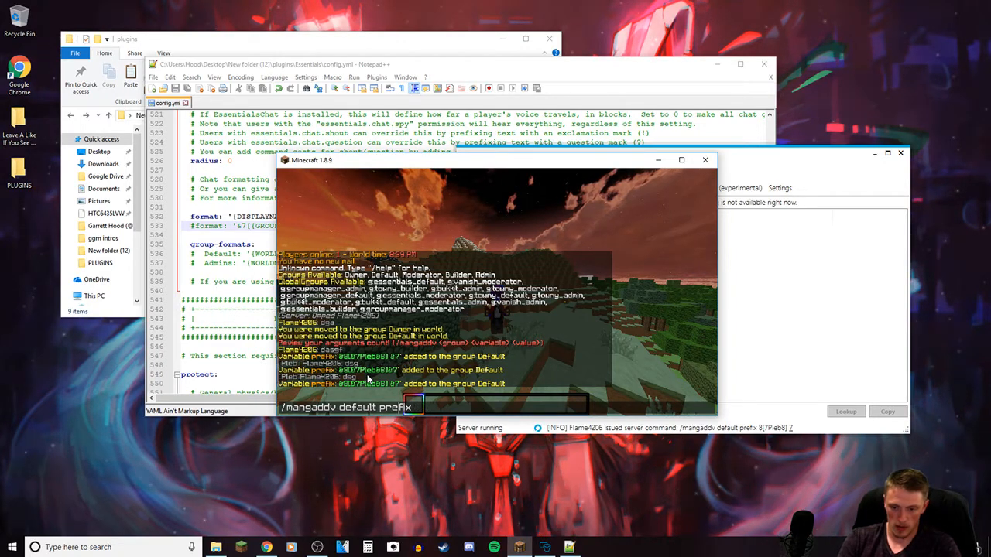
pyautogui.press('Left')
pyautogui.press('Left')
pyautogui.press('Left')
pyautogui.press('Left')
pyautogui.press('Left')
pyautogui.press('Left')
pyautogui.press('BackSpace')
pyautogui.press('BackSpace')
pyautogui.press('BackSpace')
pyautogui.press('BackSpace')
pyautogui.press('BackSpace')
pyautogui.press('BackSpace')
pyautogui.press('BackSpace')
pyautogui.press('BackSpace')
pyautogui.write('owner ')
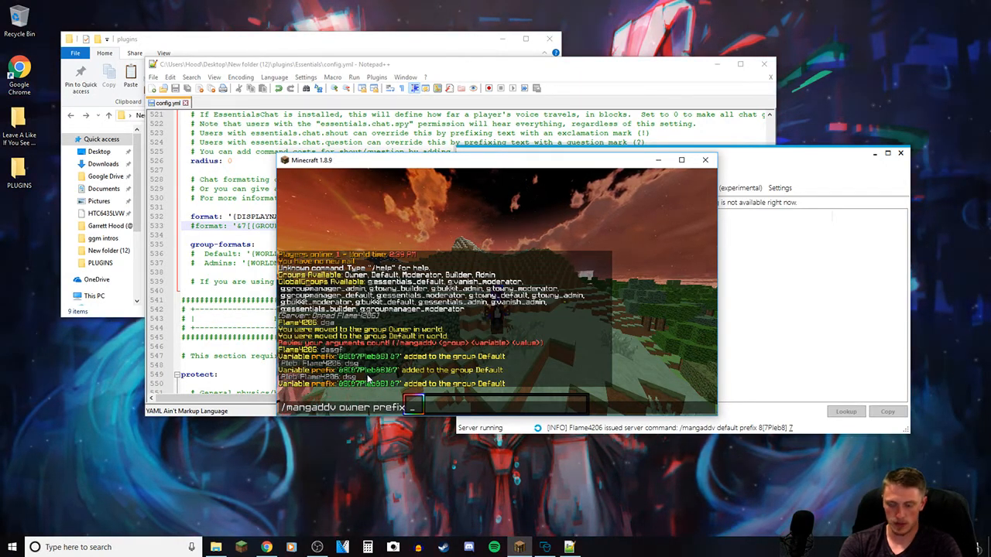
# - Enter &8[&4&bOwner&r&8] &4 as the owner group's prefix and run the command
pyautogui.write(' &')
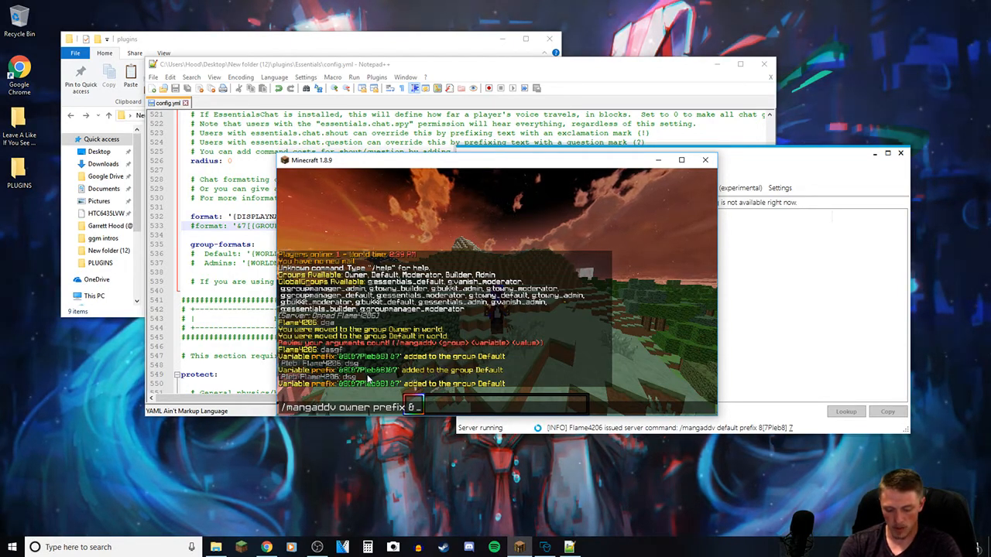
pyautogui.write('8')
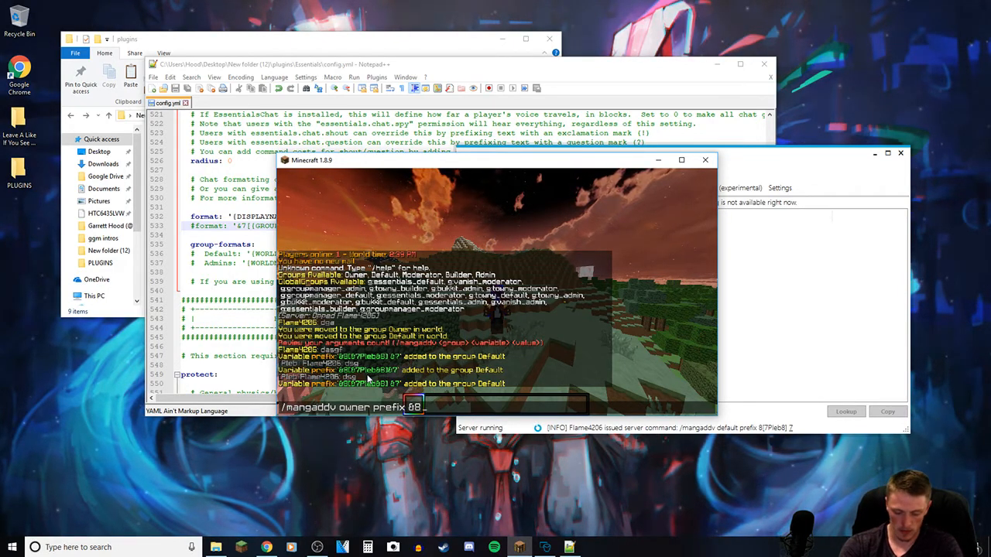
pyautogui.write('[&4Owner')
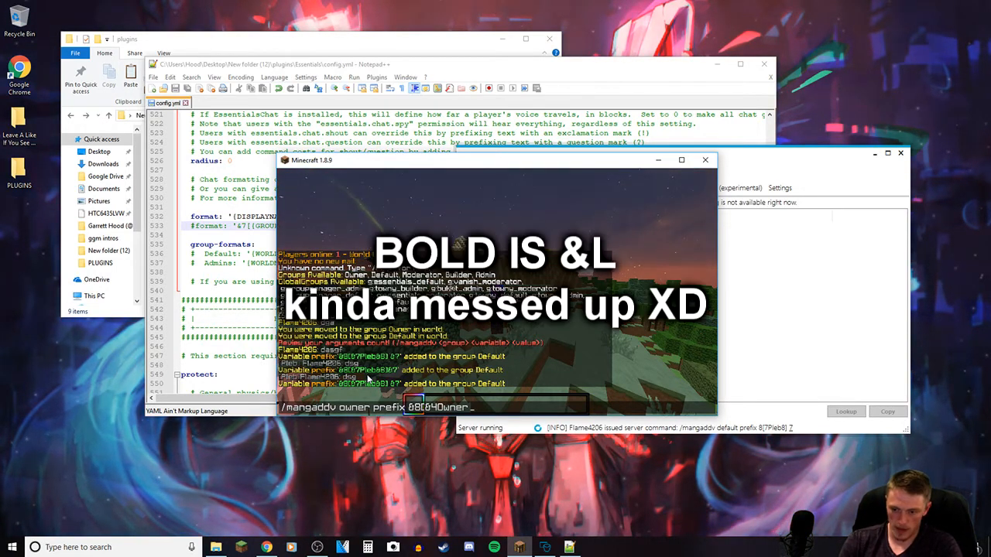
pyautogui.write('&b')
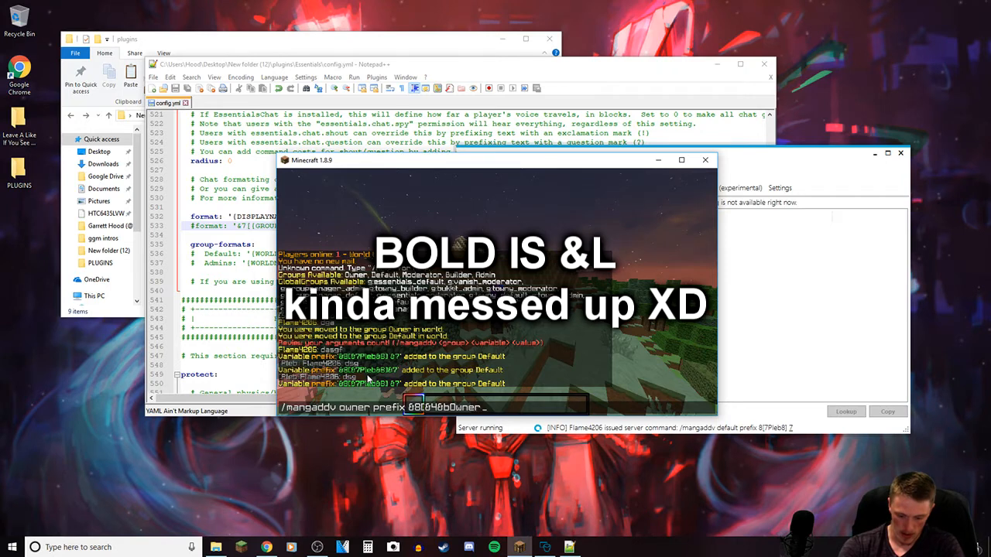
pyautogui.write('&r&')
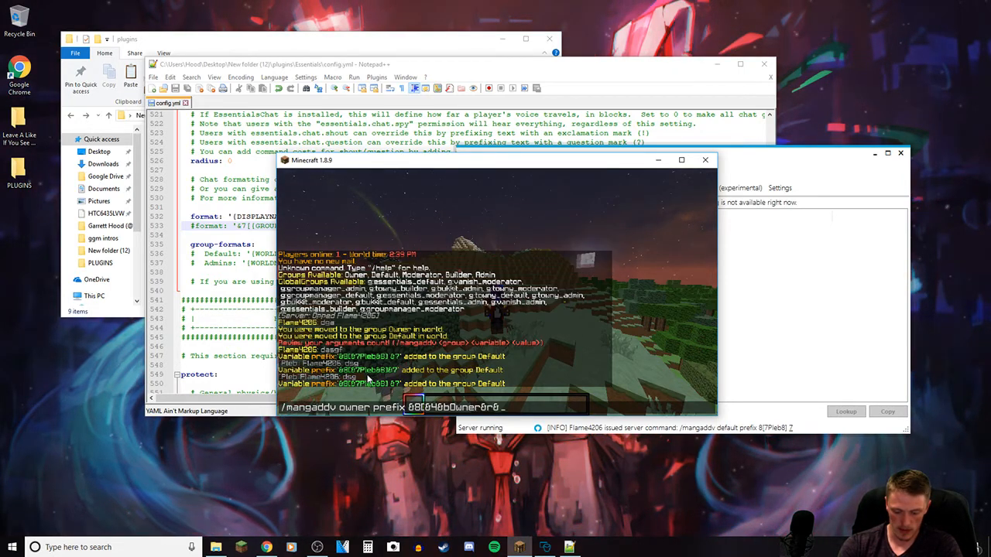
pyautogui.write('8] &4')
pyautogui.press('Return')
# - Send the test message hs in chat to check which prefix the player has
pyautogui.press('/')
pyautogui.press('Escape')
pyautogui.write('ths')
pyautogui.press('Return')
# - Move the player to the owner group with the /manuadd command
pyautogui.press('/')
pyautogui.write('manuadd ')
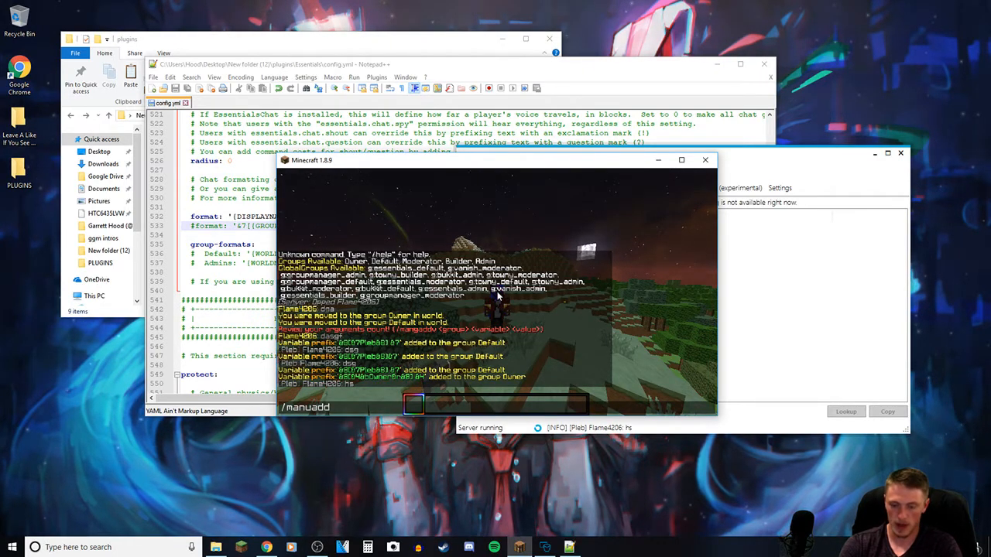
pyautogui.write('Flame4206 owner')
pyautogui.press('Return')
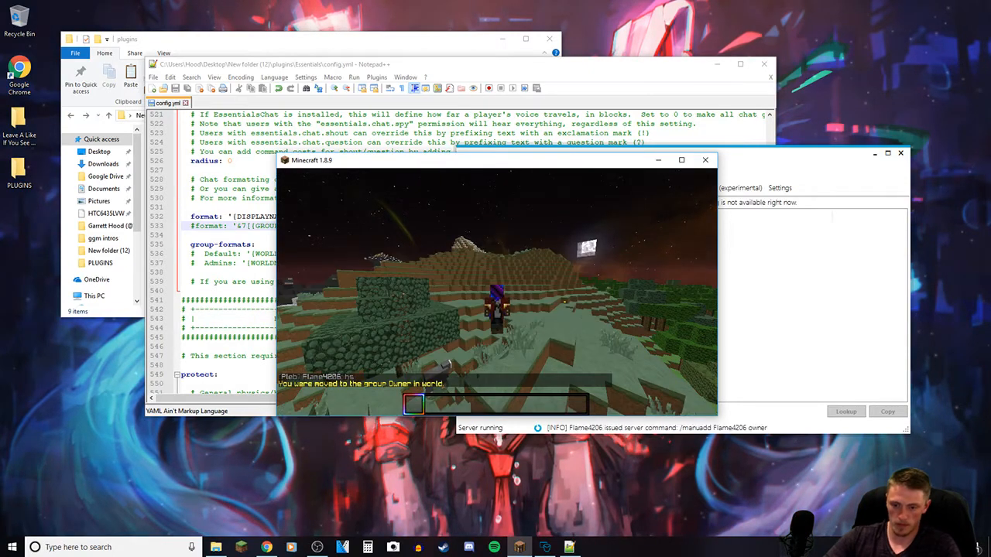
# - Send the test message fsdhg in chat to check the owner prefix formatting
pyautogui.write('tfsdhg')
pyautogui.press('Return')
pyautogui.press('t')
pyautogui.press('Up')
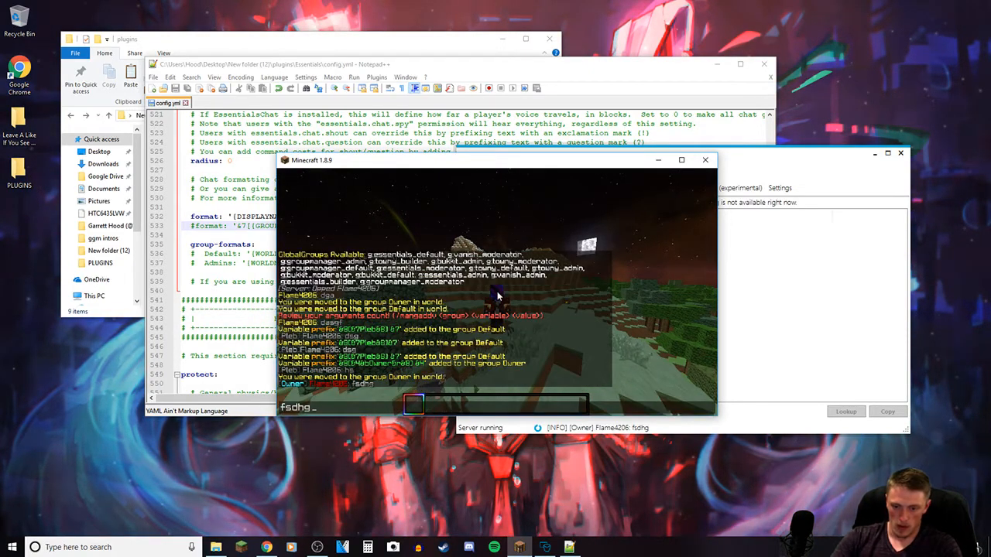
pyautogui.press('Escape')
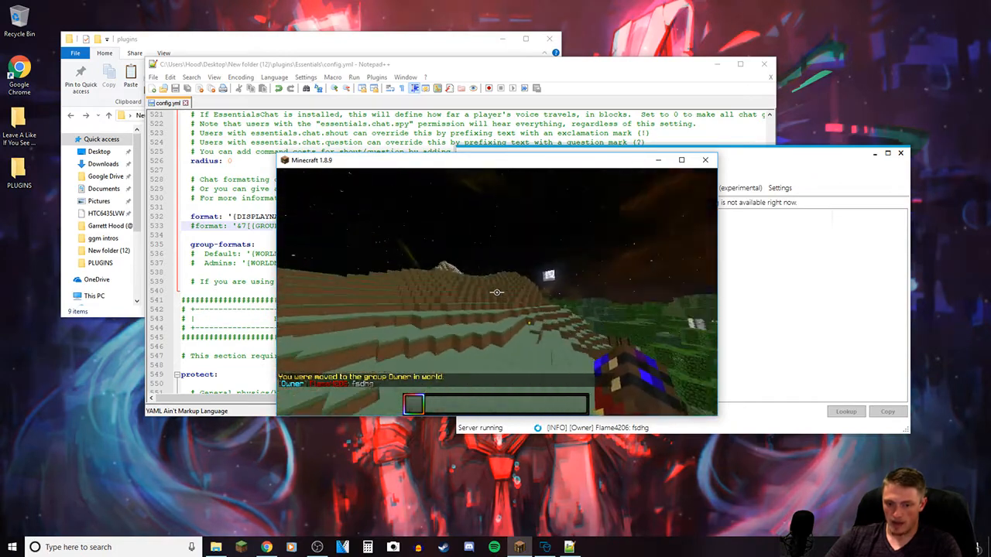
# - Send the test message sdg in chat to check the owner prefix again
pyautogui.write('/')
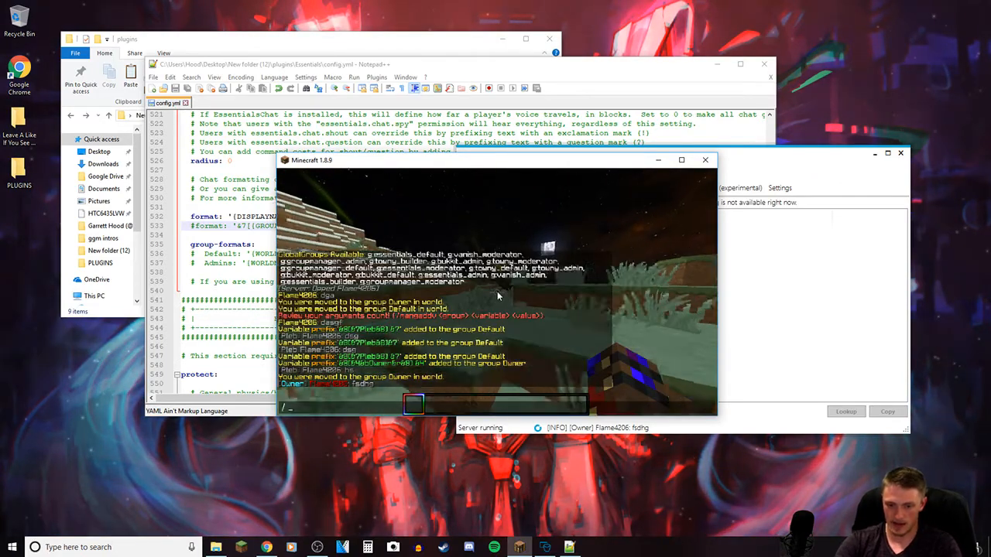
pyautogui.press('BackSpace')
pyautogui.write('sdg')
pyautogui.press('Return')
# - Move the player to the default group with the /manuadd command
pyautogui.press('t')
pyautogui.press('Up')
pyautogui.press('Up')
pyautogui.press('Up')
pyautogui.press('BackSpace')
pyautogui.press('BackSpace')
pyautogui.press('BackSpace')
pyautogui.press('BackSpace')
pyautogui.press('BackSpace')
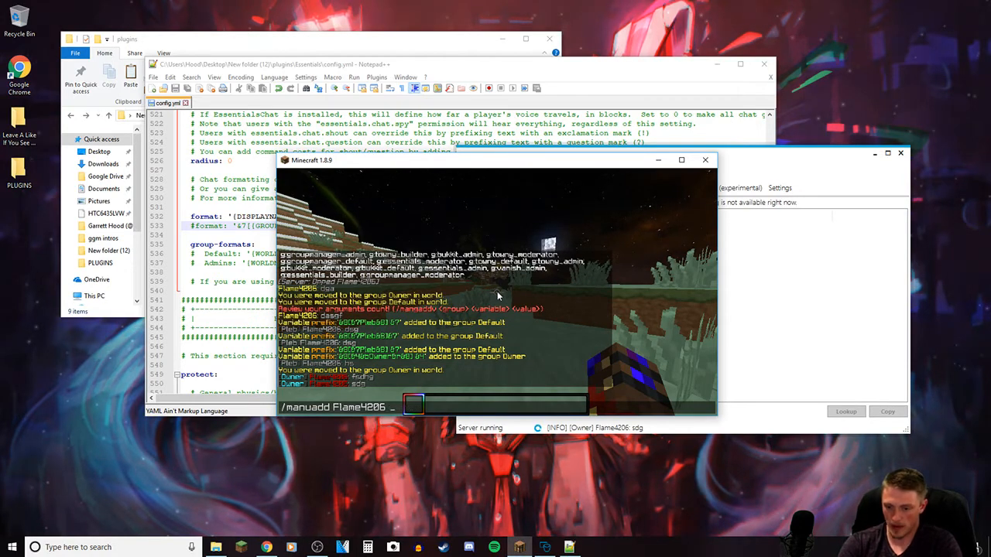
pyautogui.write('default')
pyautogui.press('Return')
# - Send the test message dsgf in chat to check the default group's prefix
pyautogui.press('/')
pyautogui.press('BackSpace')
pyautogui.write('dsgf')
pyautogui.press('Return')
# - Move the player back to the owner group with the /manuadd command
pyautogui.press('/')
pyautogui.press('Up')
pyautogui.press('Up')
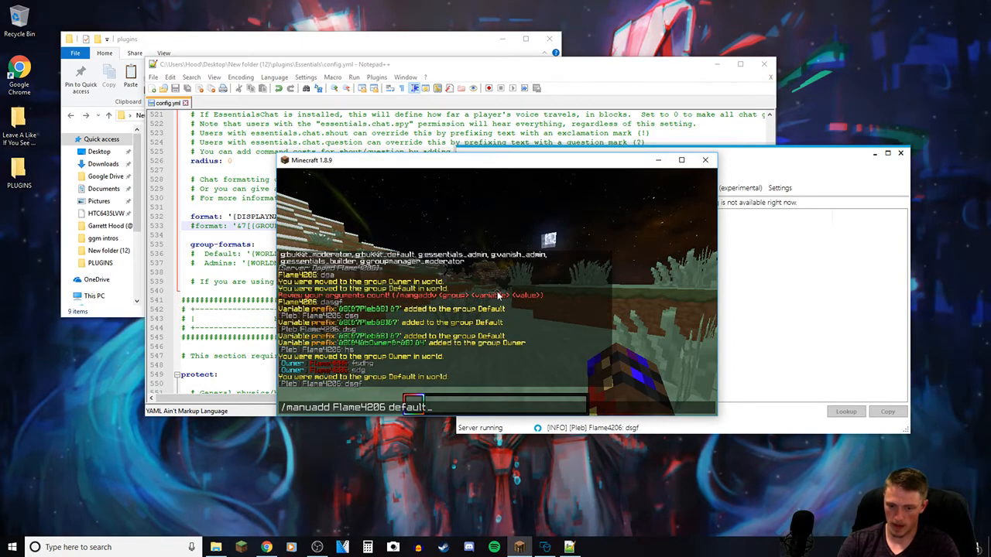
pyautogui.press('BackSpace')
pyautogui.press('BackSpace')
pyautogui.press('BackSpace')
pyautogui.press('BackSpace')
pyautogui.press('BackSpace')
pyautogui.press('BackSpace')
pyautogui.press('BackSpace')
pyautogui.press('BackSpace')
pyautogui.press('BackSpace')
pyautogui.press('BackSpace')
pyautogui.press('BackSpace')
pyautogui.press('BackSpace')
pyautogui.press('BackSpace')
pyautogui.press('BackSpace')
pyautogui.press('BackSpace')
pyautogui.press('BackSpace')
pyautogui.press('BackSpace')
pyautogui.write('Flame4206 owner')
pyautogui.press('Return')
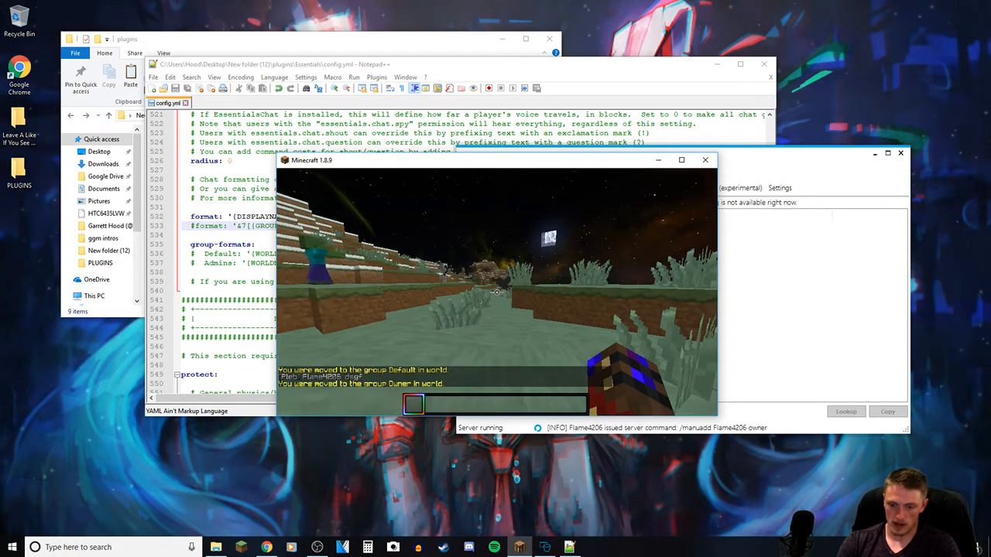
pyautogui.press('F5')
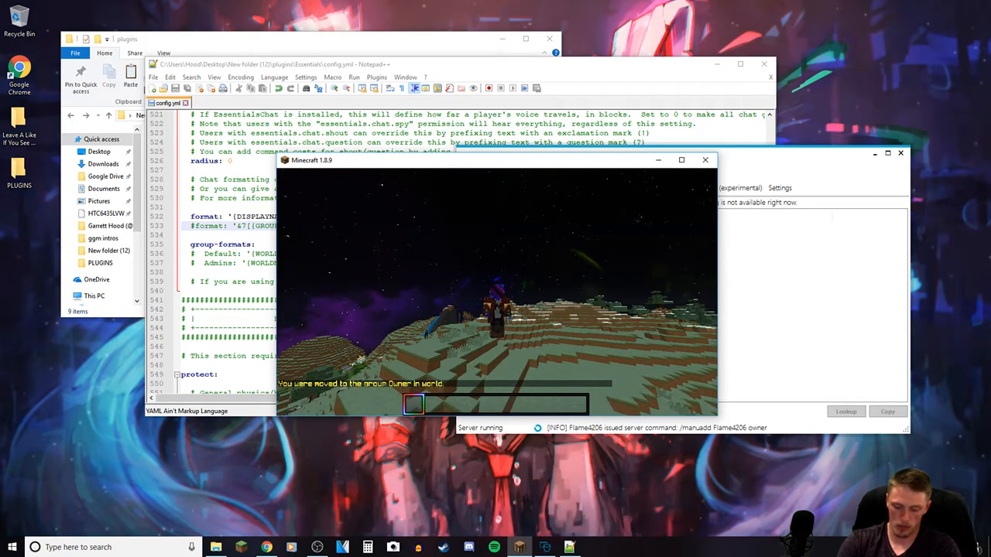
# - Create a new permission group named Salty with the /mangadd command
pyautogui.press('/')
pyautogui.write('man')
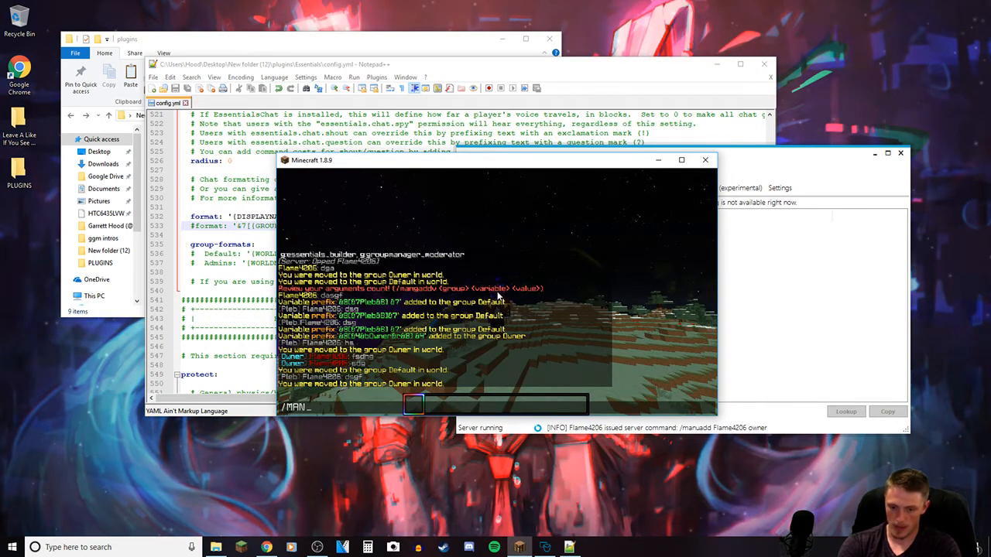
pyautogui.press('BackSpace')
pyautogui.press('BackSpace')
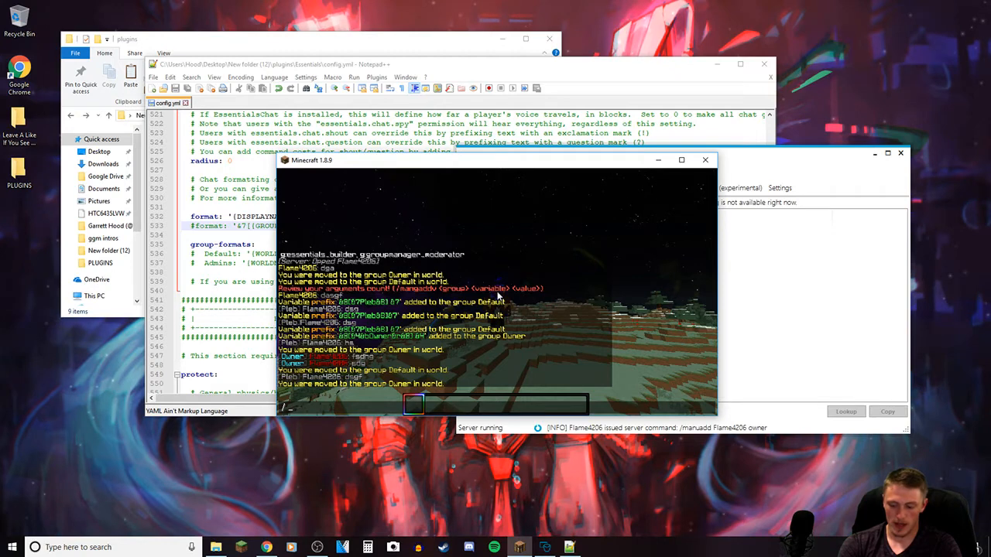
pyautogui.write('angadd')
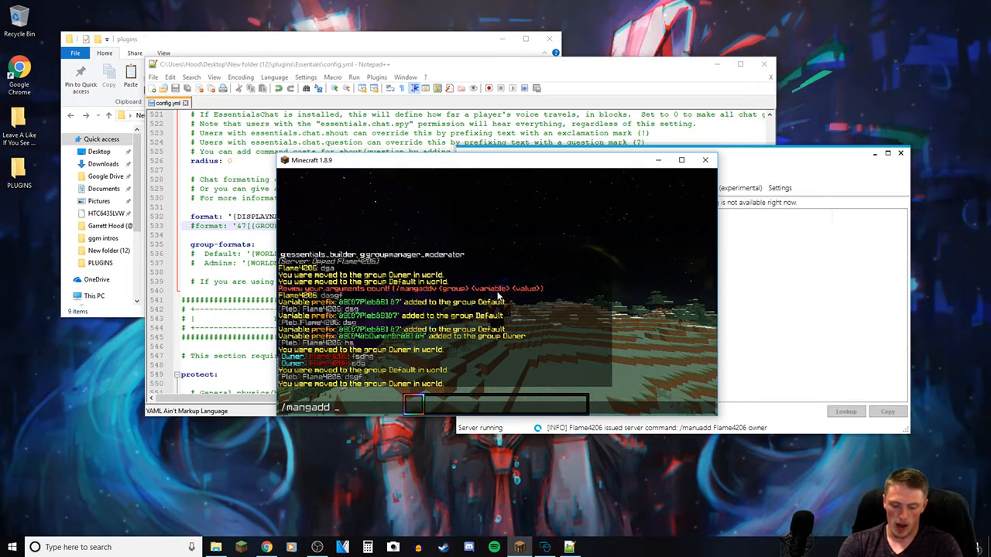
pyautogui.write('Salty')
pyautogui.press('Return')
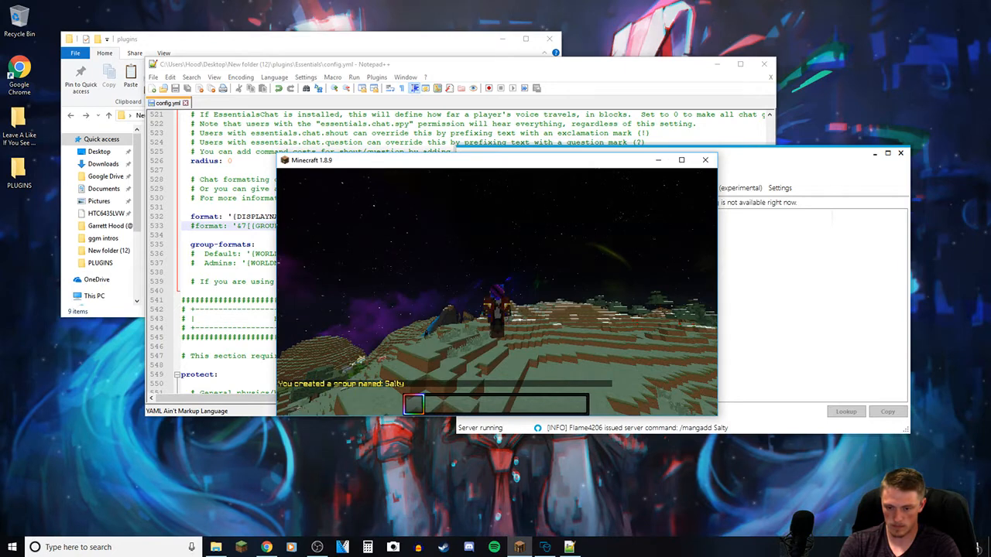
# - Assign the player to the salty group with the /manuadd command
pyautogui.press('/')
pyautogui.press('Up')
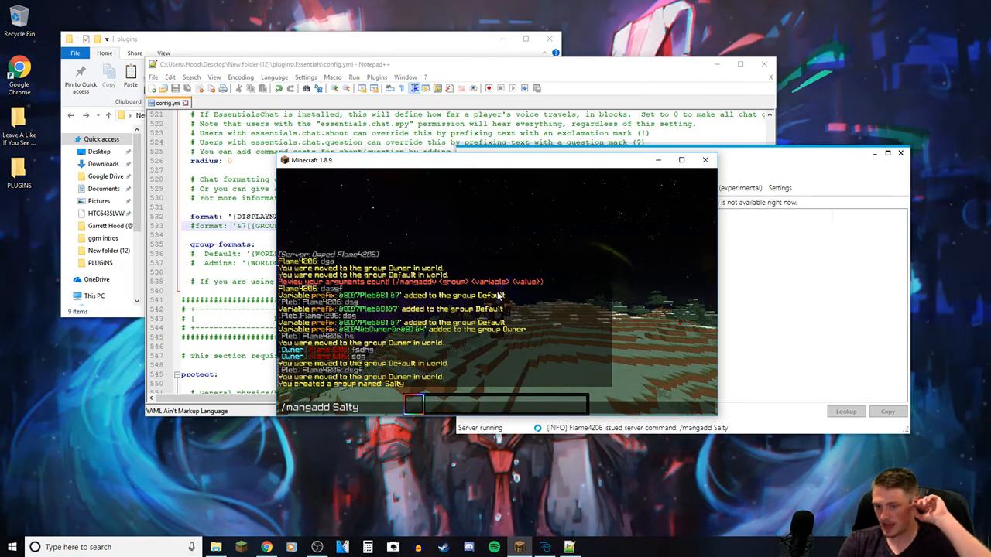
pyautogui.press('BackSpace')
pyautogui.press('BackSpace')
pyautogui.press('BackSpace')
pyautogui.press('BackSpace')
pyautogui.press('BackSpace')
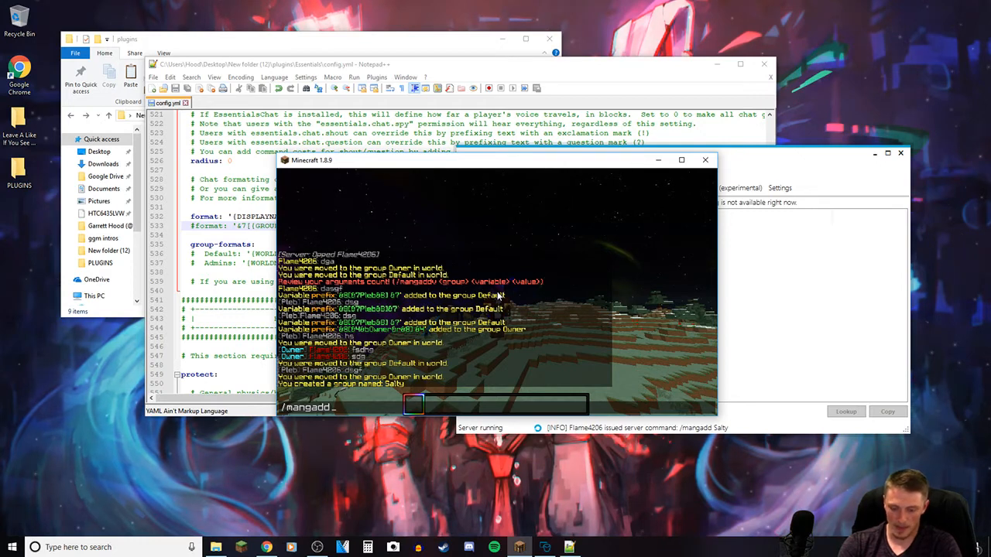
pyautogui.press('BackSpace')
pyautogui.press('BackSpace')
pyautogui.press('BackSpace')
pyautogui.press('BackSpace')
pyautogui.press('BackSpace')
pyautogui.write('uadd F')
pyautogui.press('Tab')
pyautogui.write('sla')
pyautogui.press('BackSpace')
pyautogui.press('BackSpace')
pyautogui.write('alt')
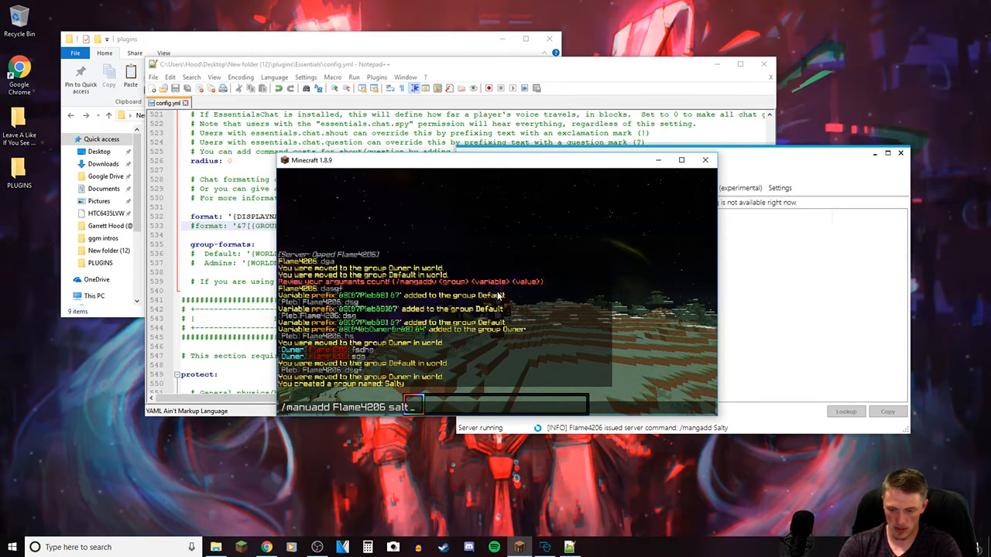
pyautogui.write('y')
pyautogui.press('Return')
# - Send the test message sdf twice in chat to check the salty group's chat formatting
pyautogui.write('tsdf')
pyautogui.press('Return')
pyautogui.write('tsdf')
pyautogui.press('Return')
# - Set the salty group's prefix to &8[&2Salty&8] &2 with the /mangaddv command
pyautogui.write('tsdf')
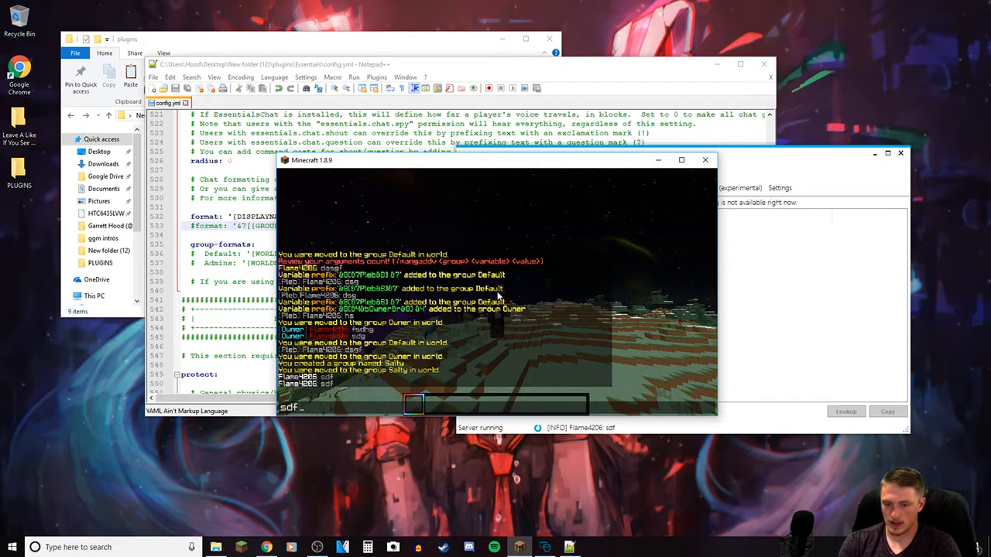
pyautogui.press('Up')
pyautogui.press('Up')
pyautogui.press('Up')
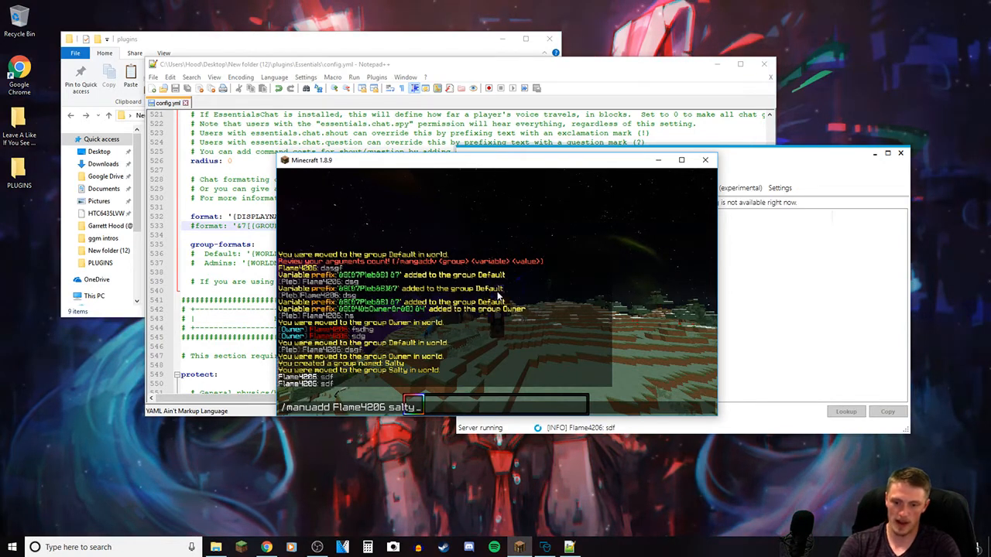
pyautogui.press('Down')
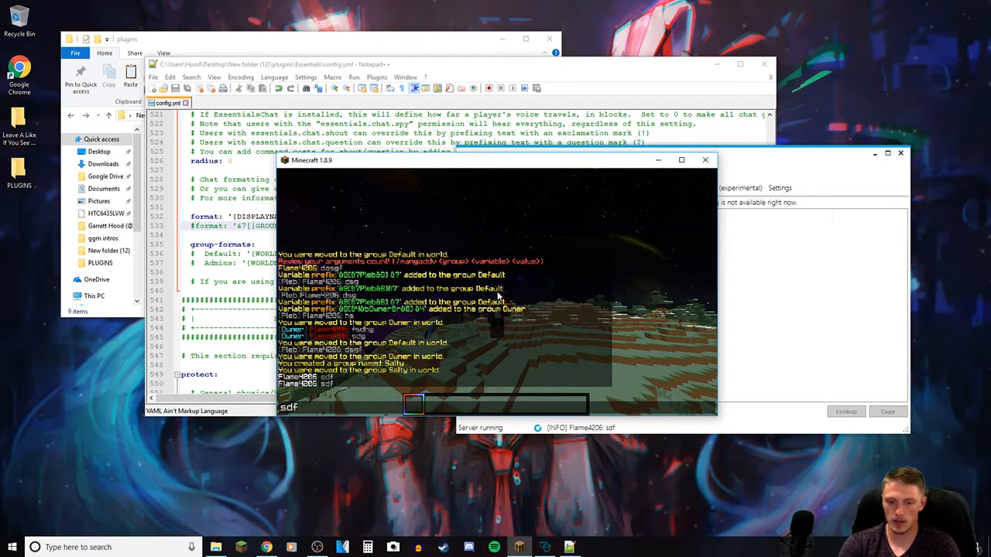
pyautogui.write('mangaddv')
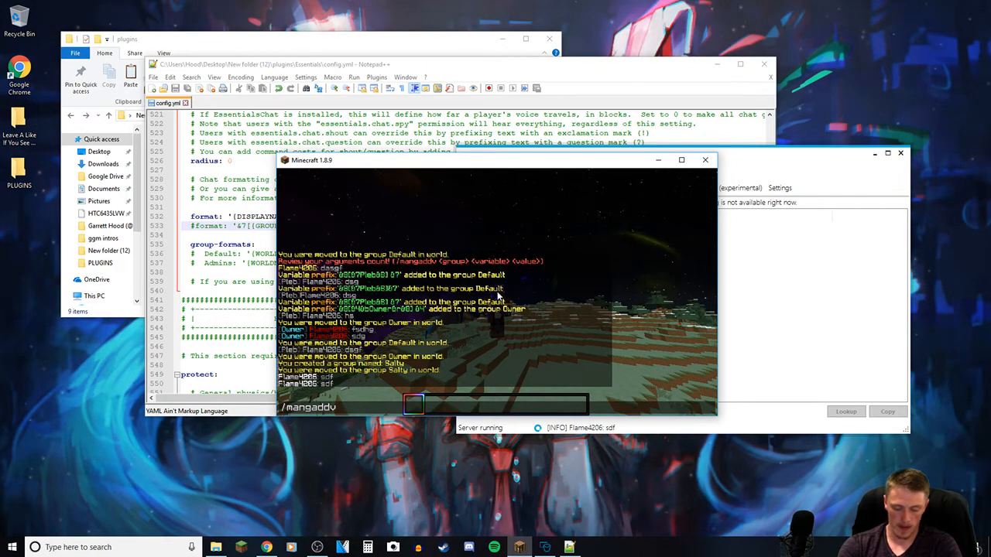
pyautogui.write(' salty')
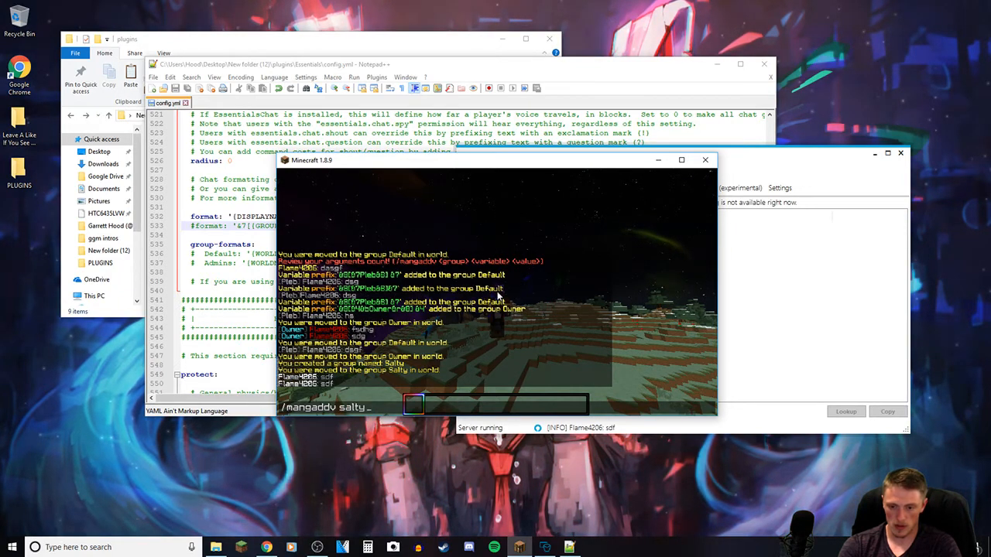
pyautogui.write(' prefix &8[&7')
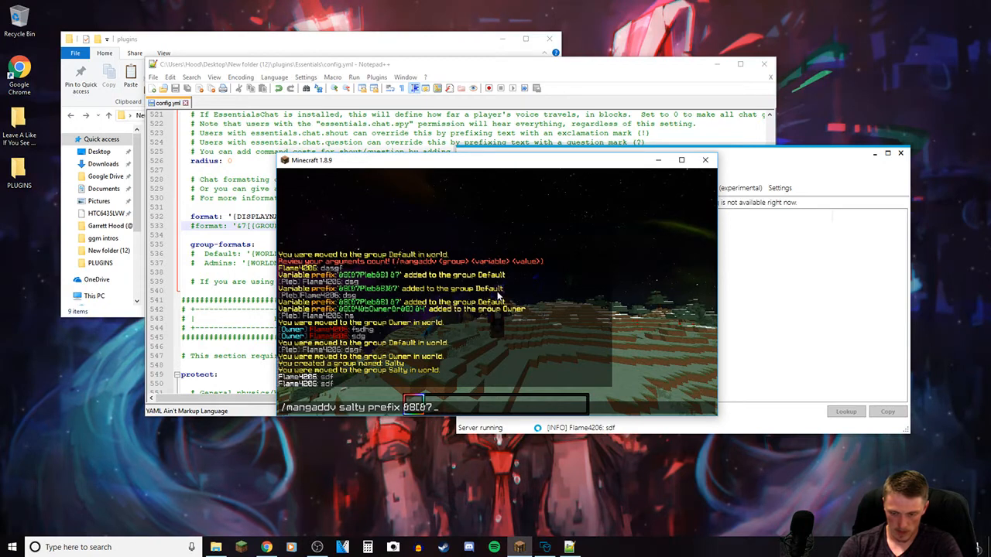
pyautogui.press('BackSpace')
pyautogui.write('6')
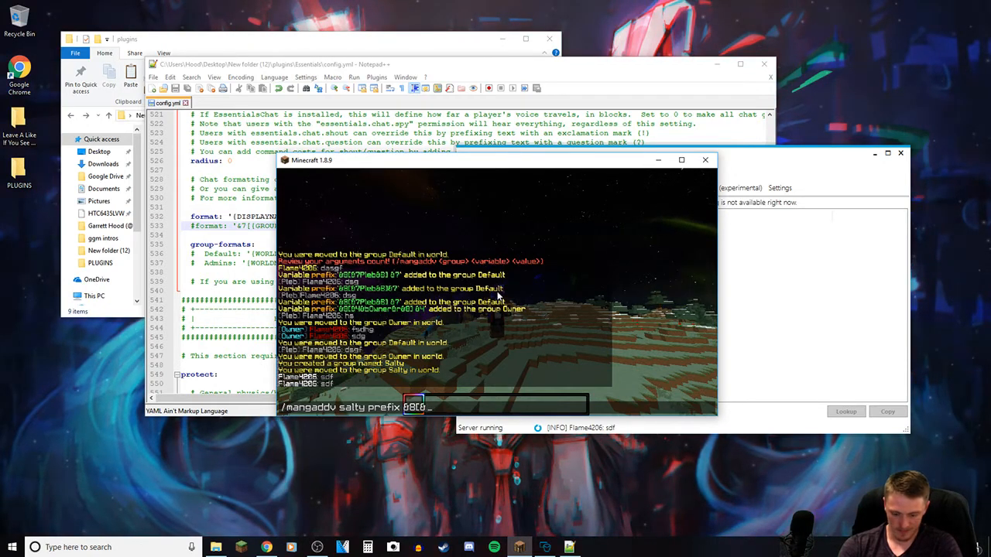
pyautogui.write('2')
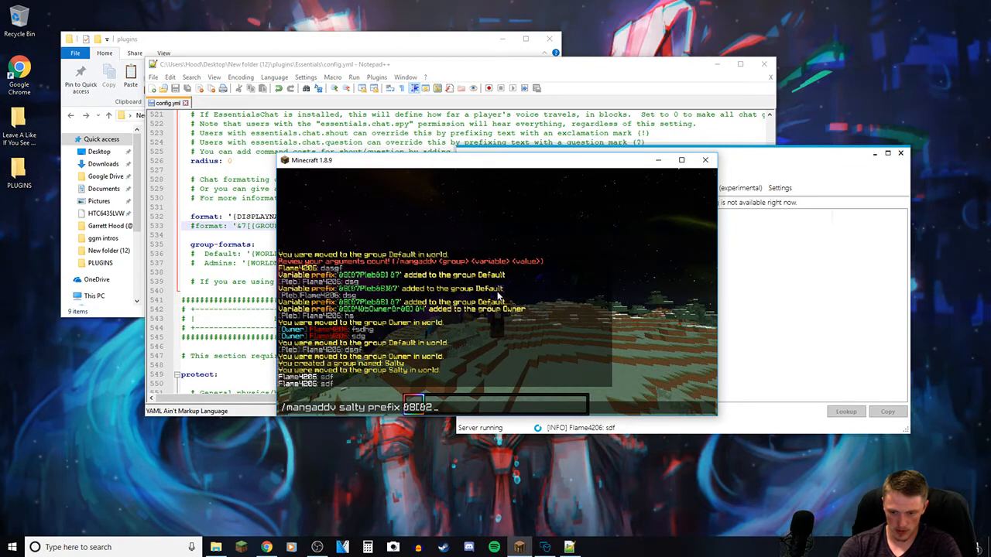
pyautogui.write('Salty')
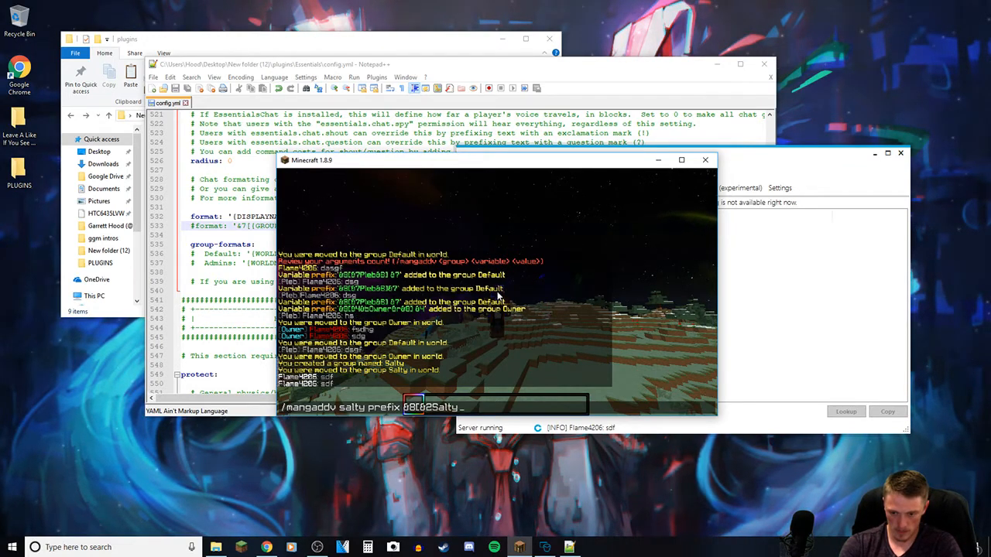
pyautogui.write('&')
pyautogui.write('8')
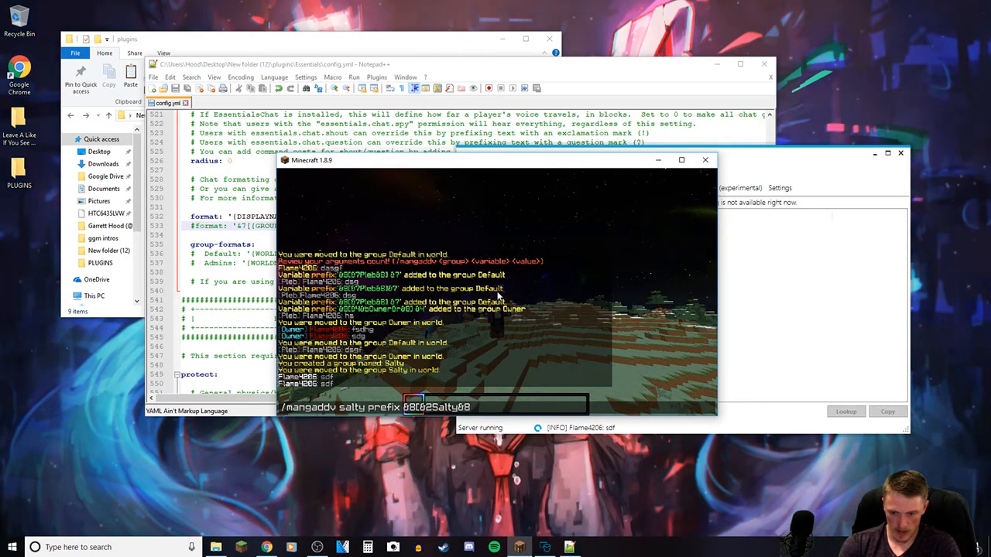
pyautogui.write('] &')
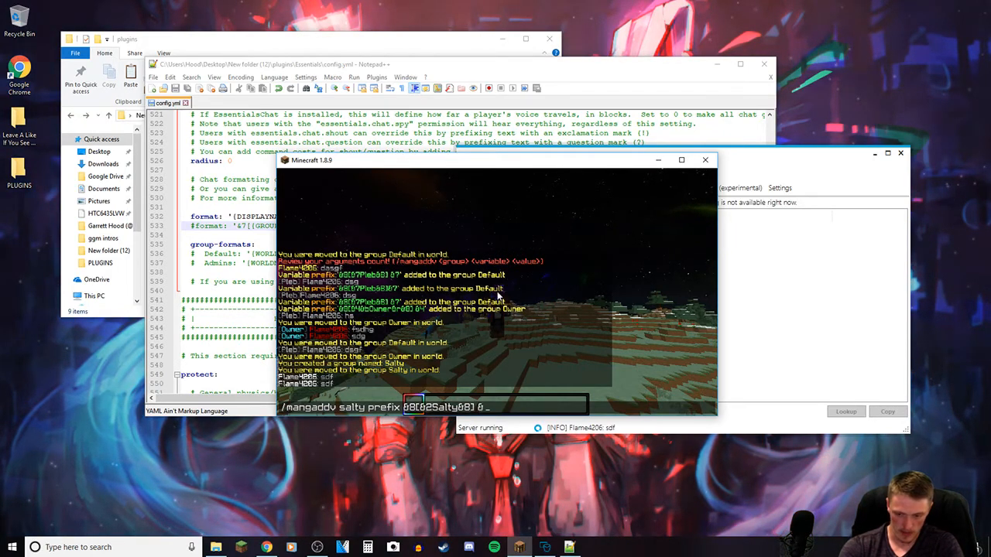
pyautogui.write('2')
pyautogui.press('Return')
# - Send the test message gd in chat to check the new Salty prefix
pyautogui.write('tgd')
pyautogui.press('Return')
pyautogui.press('t')
pyautogui.press('Escape')
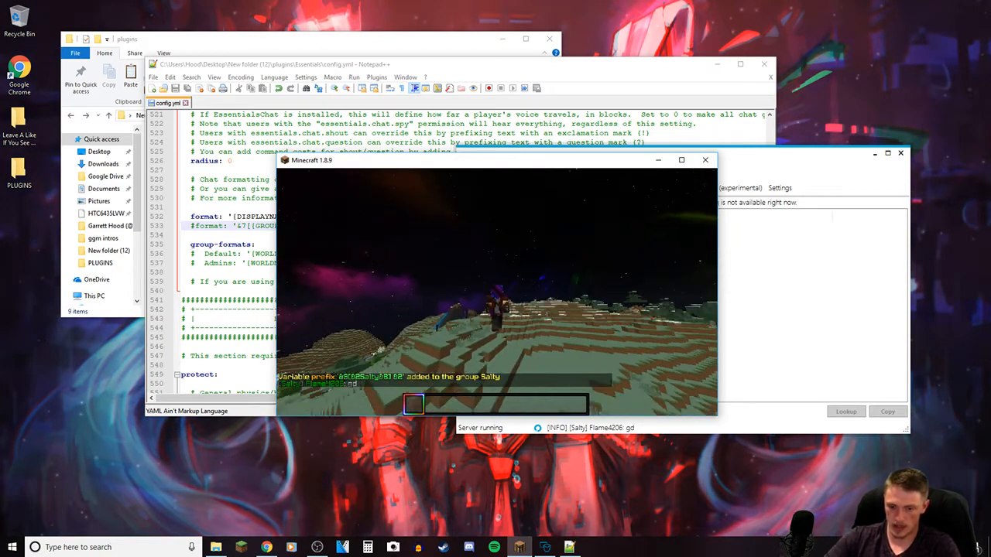
pyautogui.press('F5')
pyautogui.press('F5')
pyautogui.press('F5')
pyautogui.press('F5')
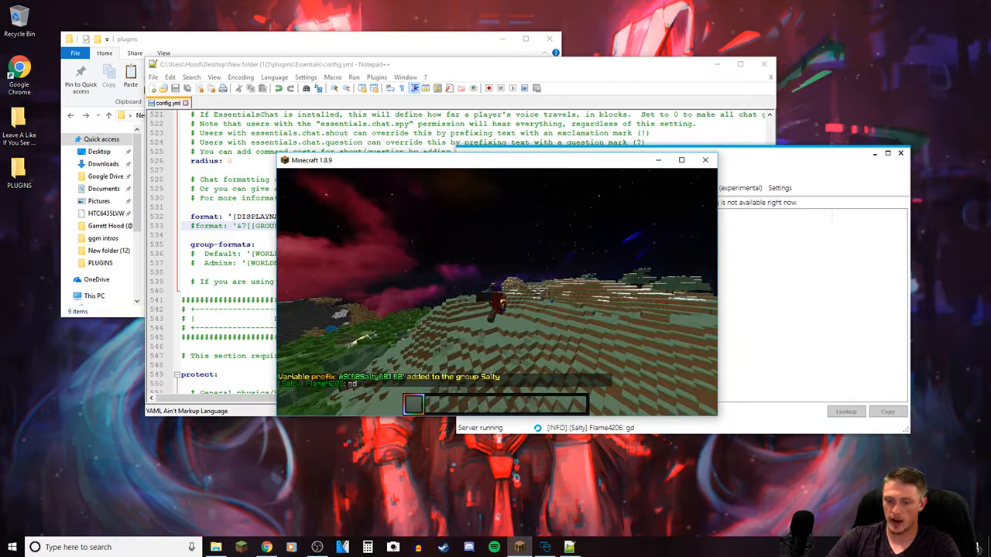
pyautogui.press('w')
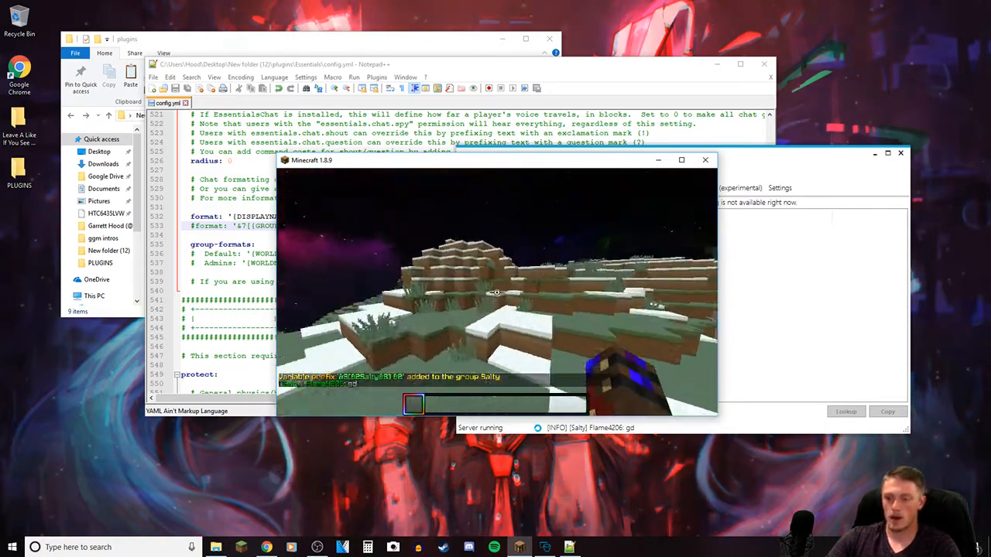
# - Remove the player's operator status with /deop and run /spawn to test the salty group's permissions
pyautogui.write('/deop Flame4206')
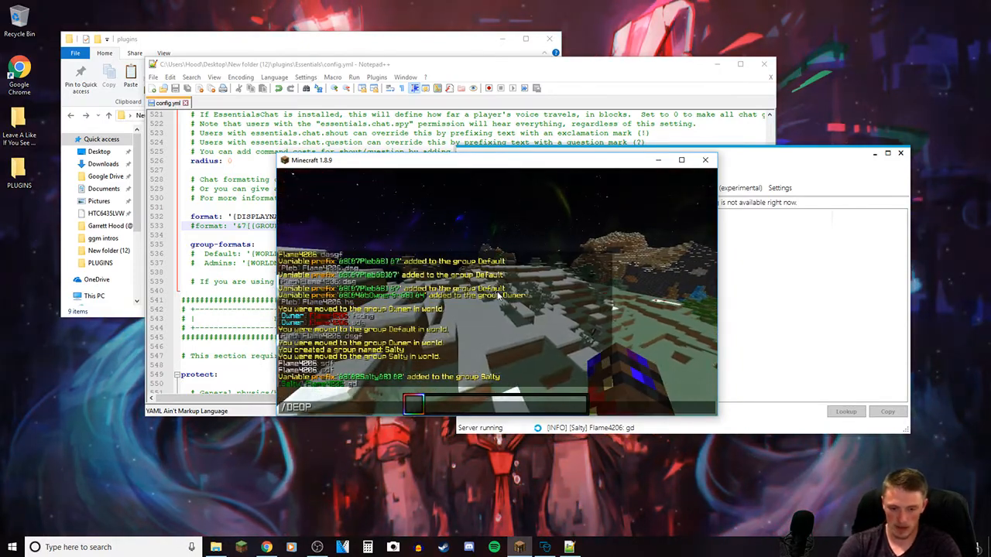
pyautogui.press('Return')
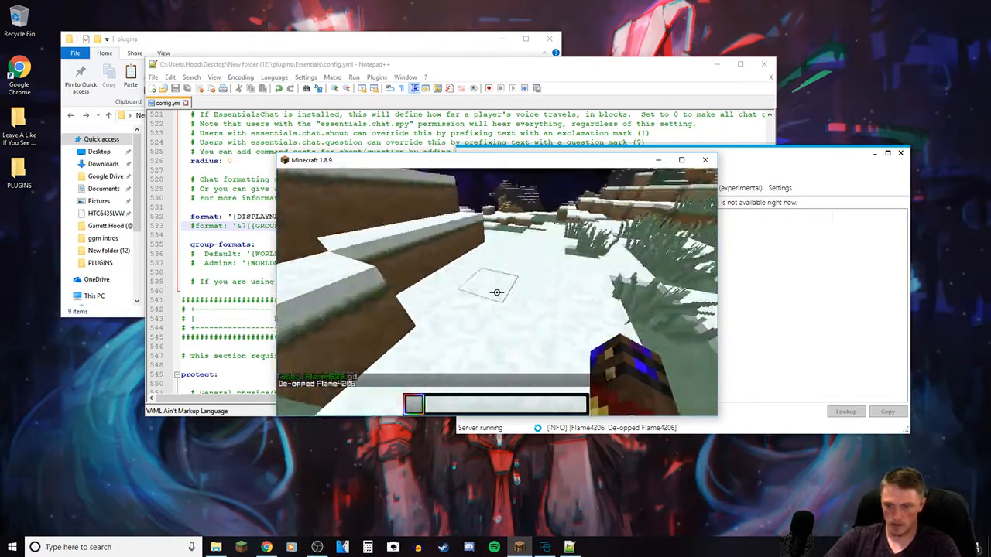
pyautogui.click(496, 292)
pyautogui.press('/')
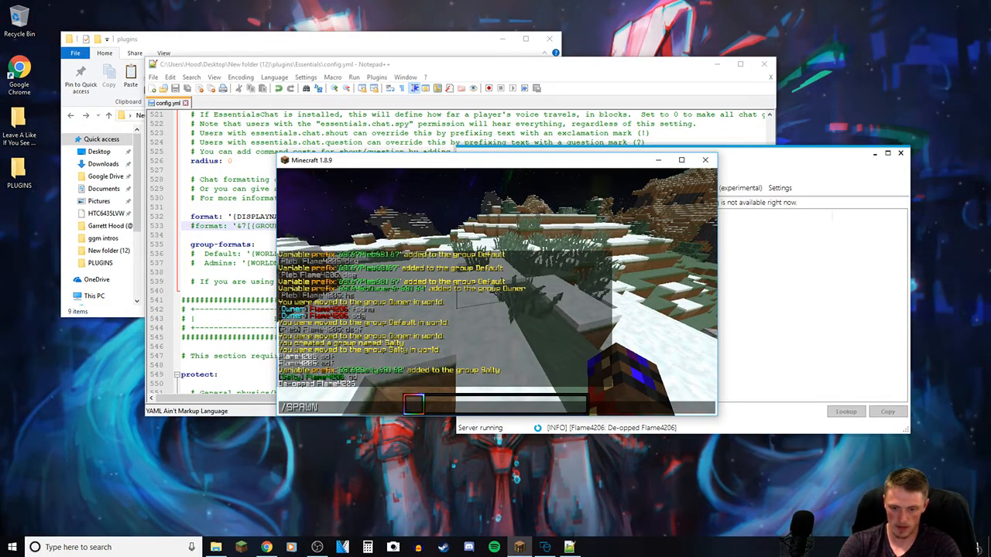
pyautogui.press('Return')
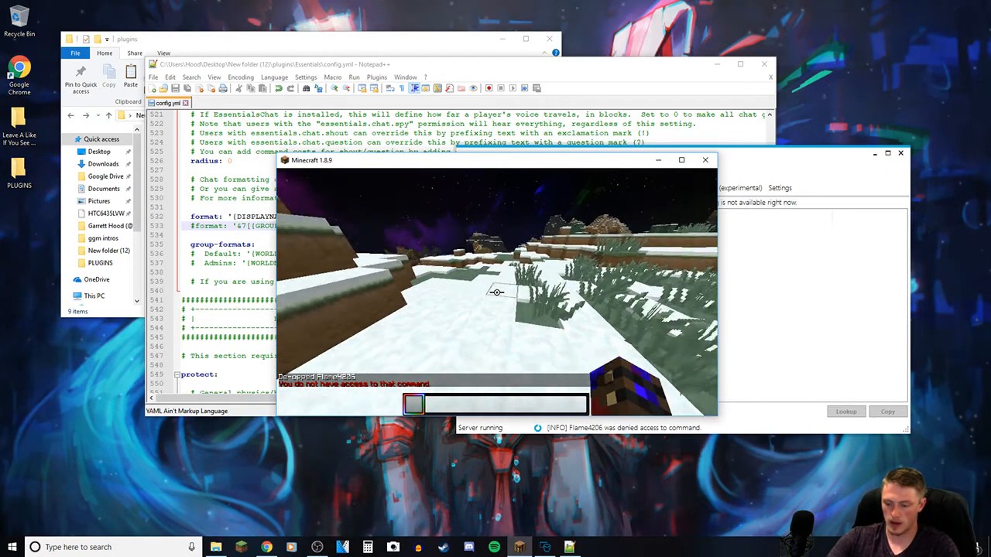
# - Switch to BukkitGUI, run the op command for the player in the server console, and return to the Minecraft game
pyautogui.press('super')
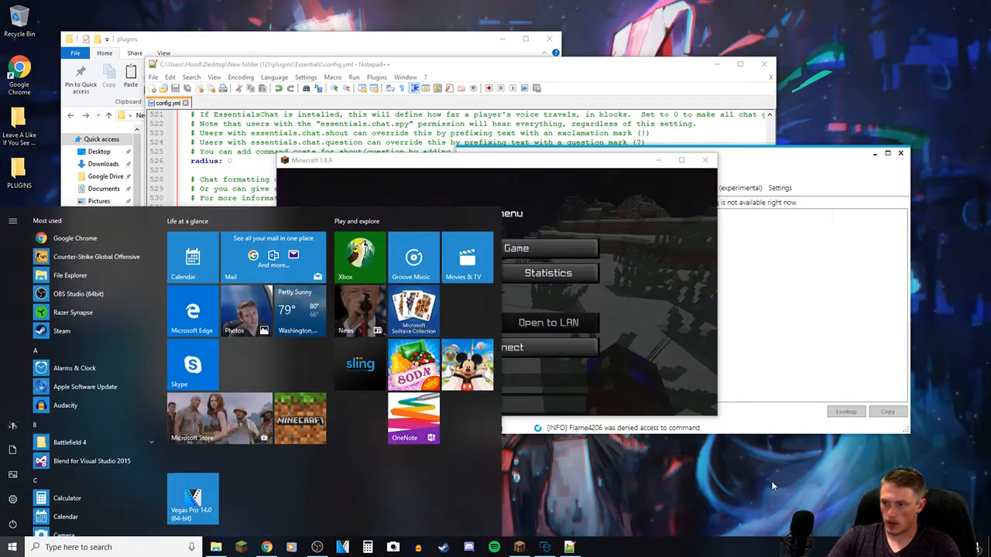
pyautogui.click(752, 343)
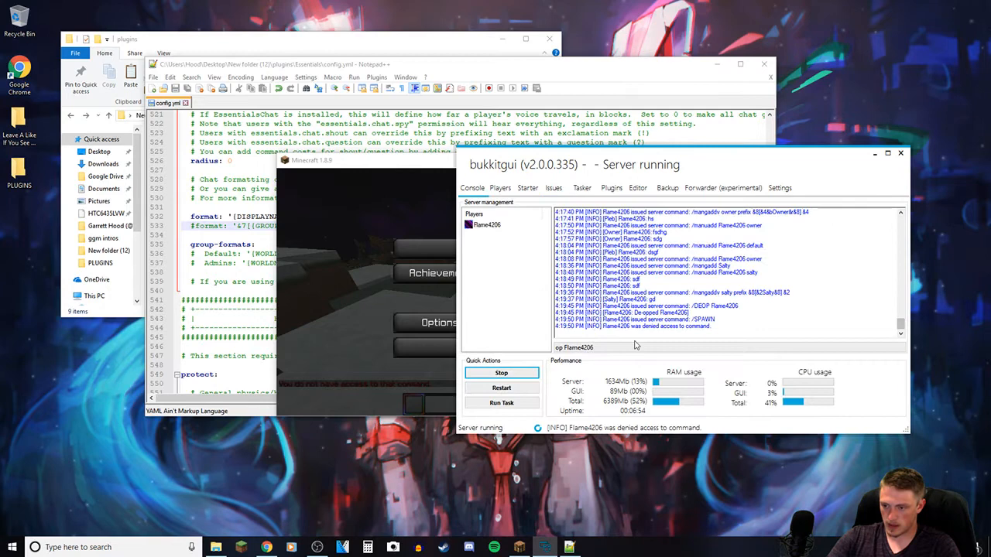
pyautogui.press('Return')
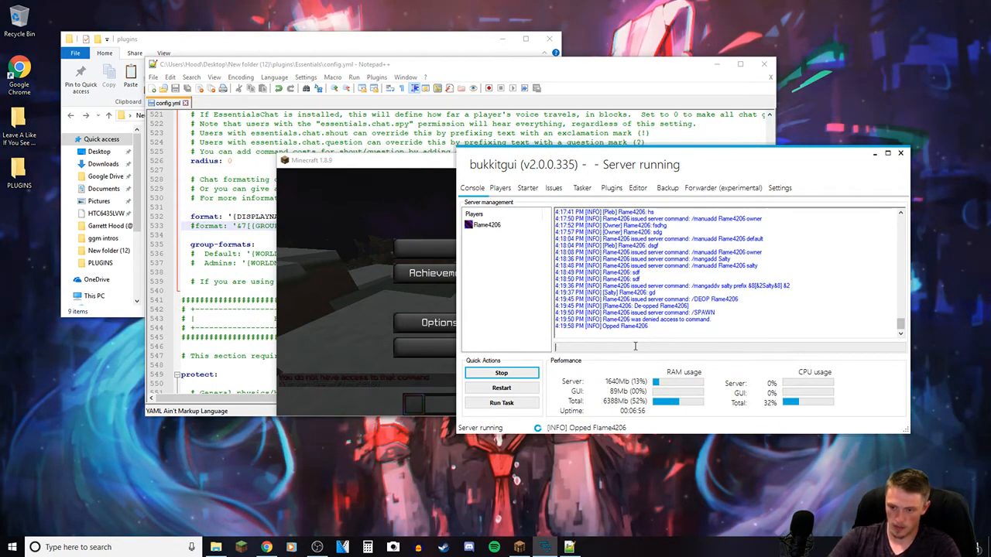
pyautogui.click(353, 307)
pyautogui.press('Escape')
pyautogui.write('/')
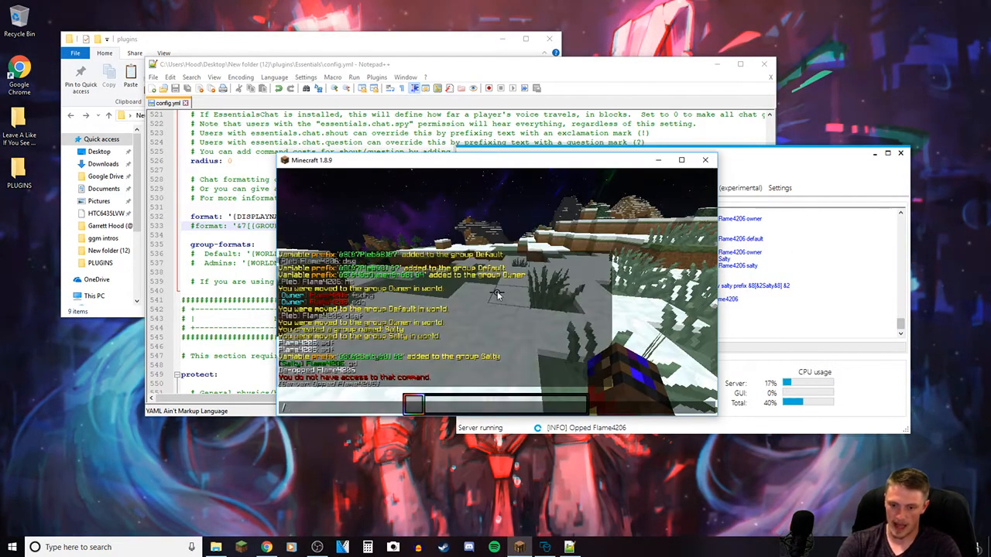
pyautogui.press('Escape')
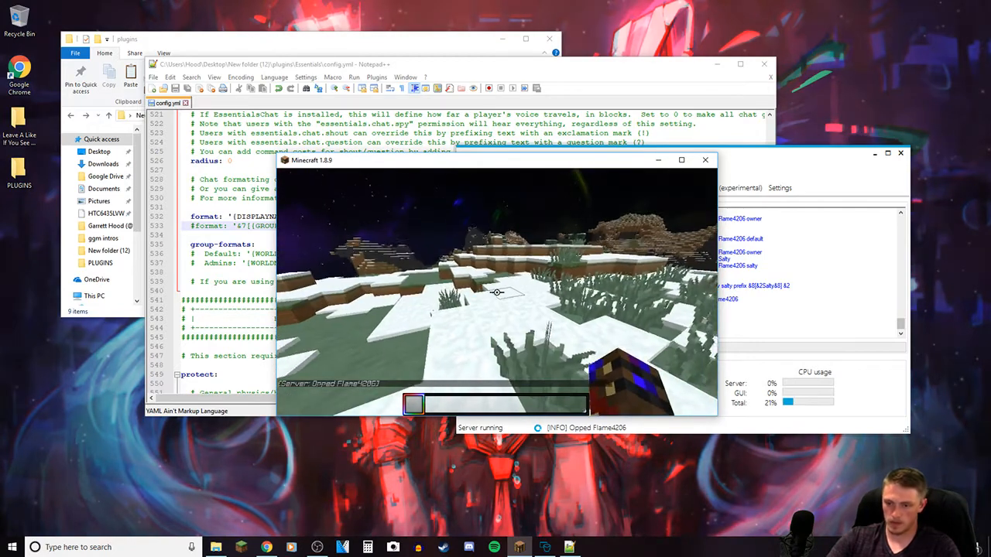
pyautogui.write('/SPAWN')
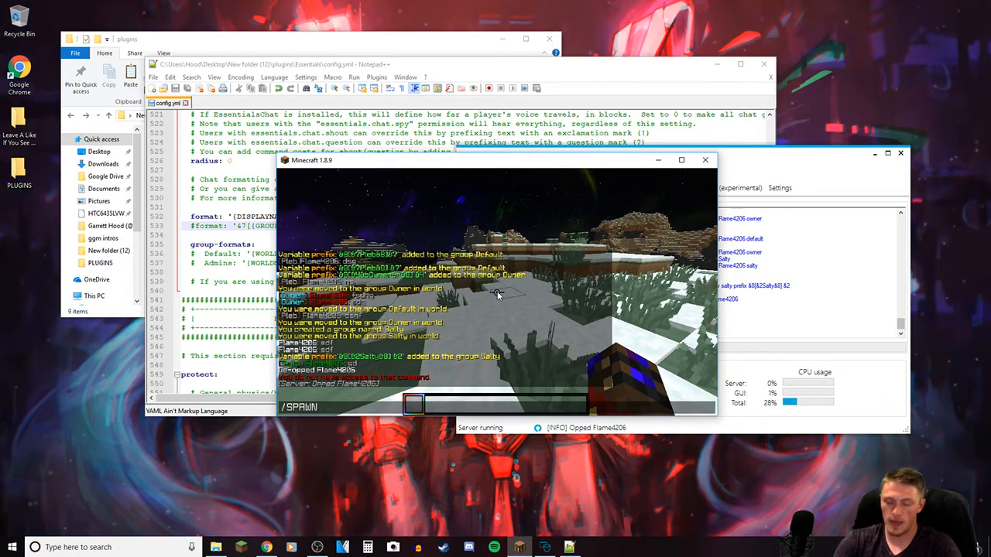
pyautogui.press('BackSpace')
pyautogui.press('BackSpace')
pyautogui.press('BackSpace')
pyautogui.press('BackSpace')
pyautogui.press('BackSpace')
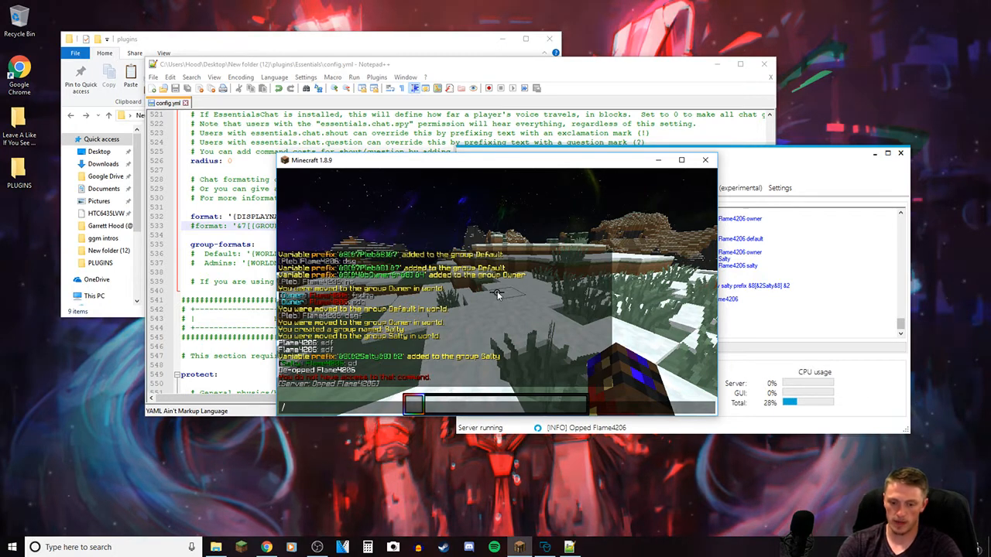
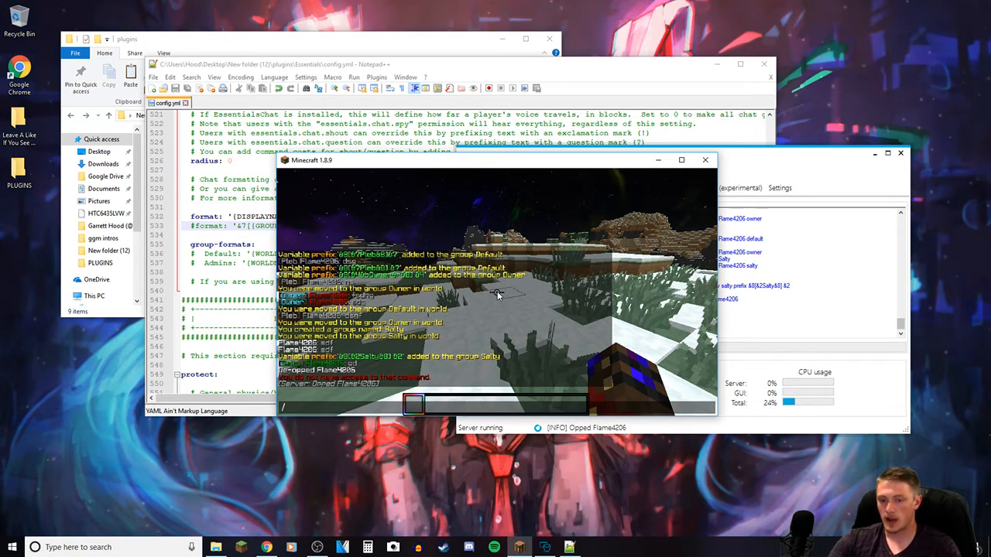
# - Try to make the salty group inherit from pleb with the command /mangaddi salty pleb
pyautogui.write('angaddi')
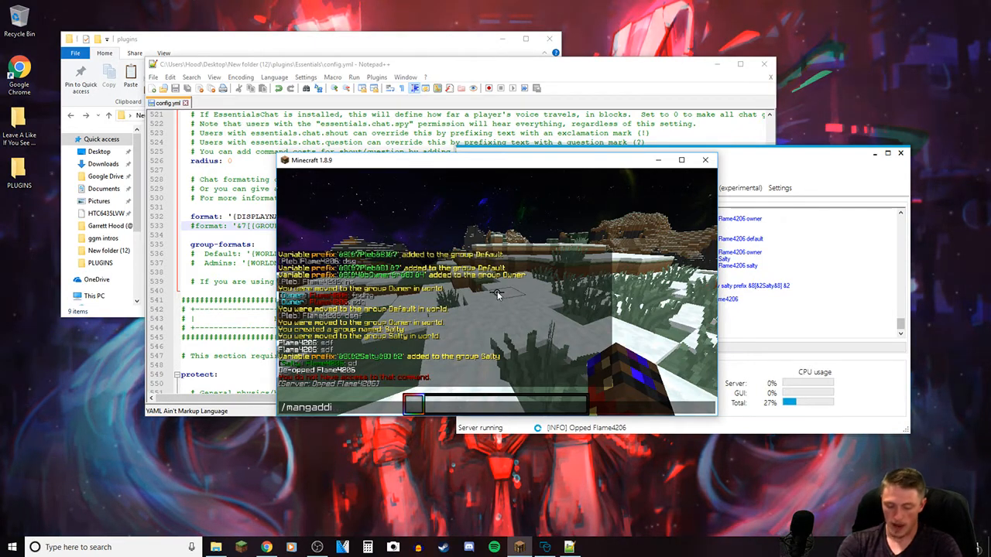
pyautogui.write('salty')
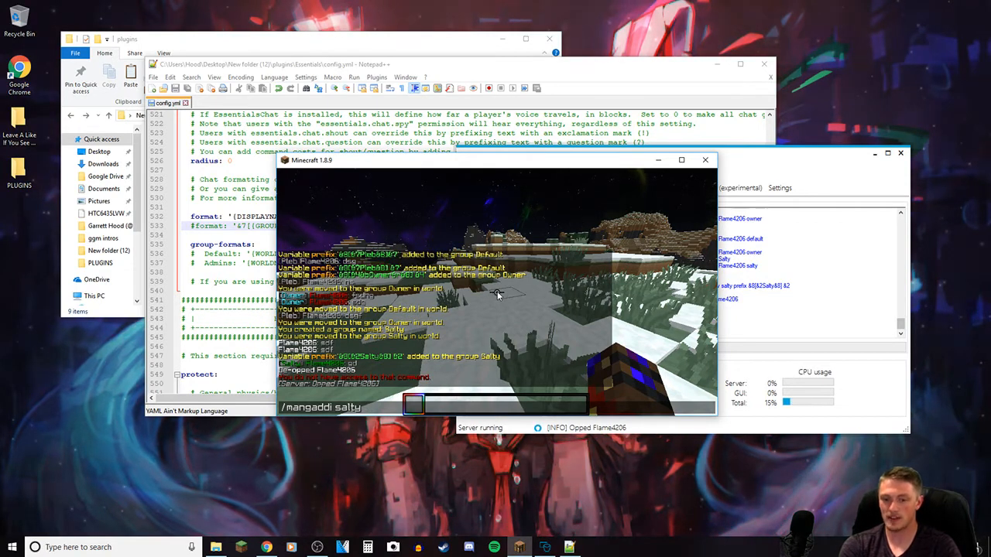
pyautogui.write(' pleb')
pyautogui.press('Return')
# - Make the salty group inherit from the default group with the command /mangaddi salty default
pyautogui.press('/')
pyautogui.press('Up')
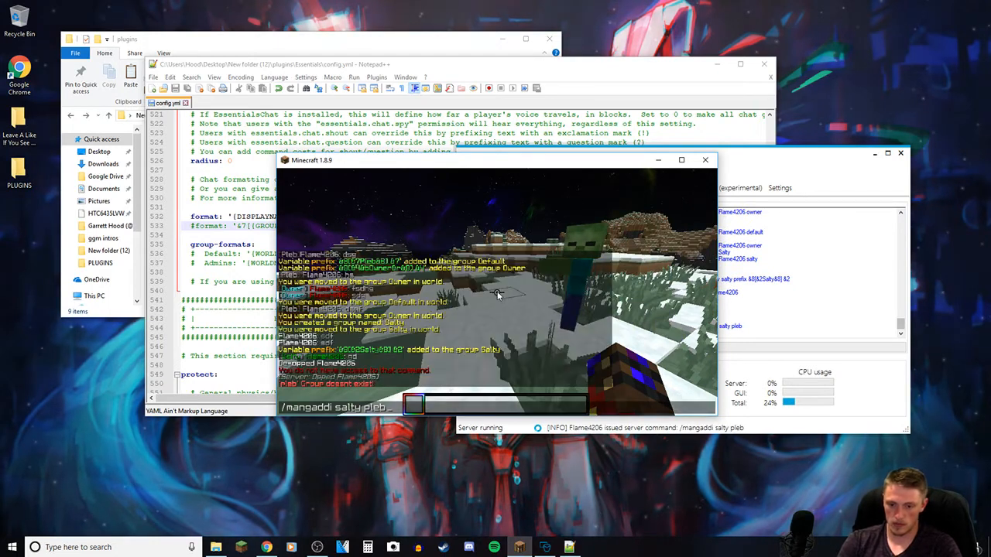
pyautogui.press('BackSpace')
pyautogui.press('BackSpace')
pyautogui.press('BackSpace')
pyautogui.press('BackSpace')
pyautogui.write('default')
pyautogui.press('Return')
pyautogui.press('/')
pyautogui.press('Up')
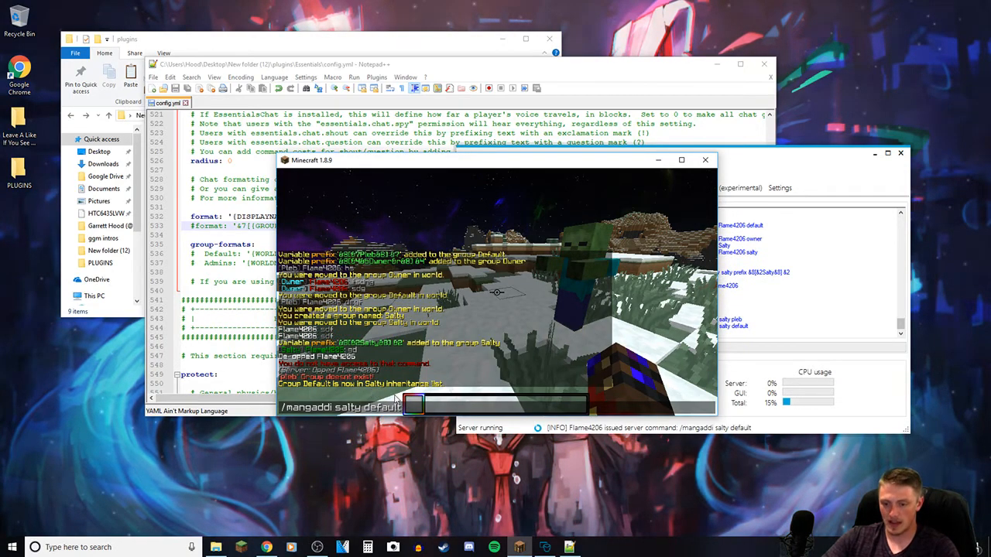
pyautogui.press('Escape')
pyautogui.press('t')
pyautogui.press('Escape')
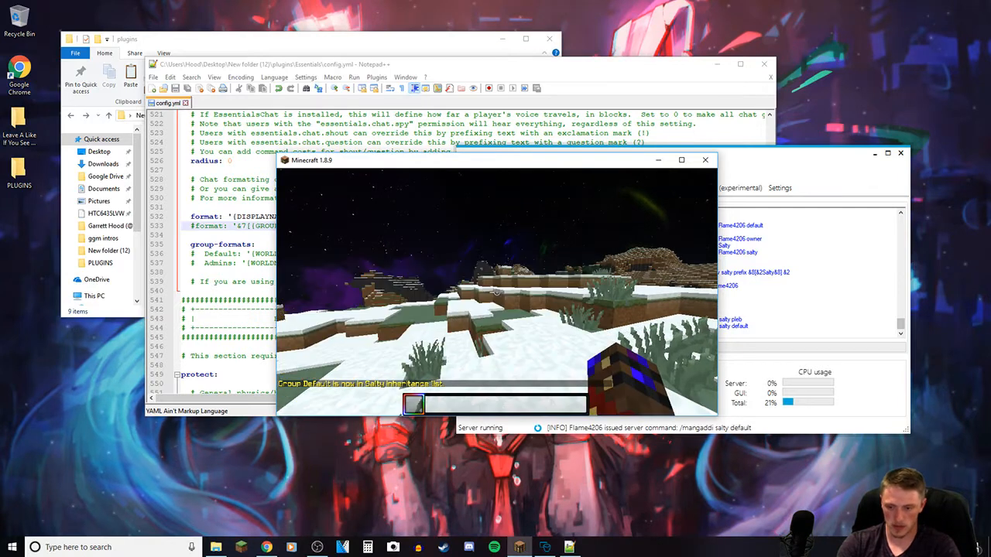
# - Set the game difficulty to peaceful and remove all entities with /killall all
pyautogui.write('/difficulty peaceful')
pyautogui.press('Return')
pyautogui.write('/')
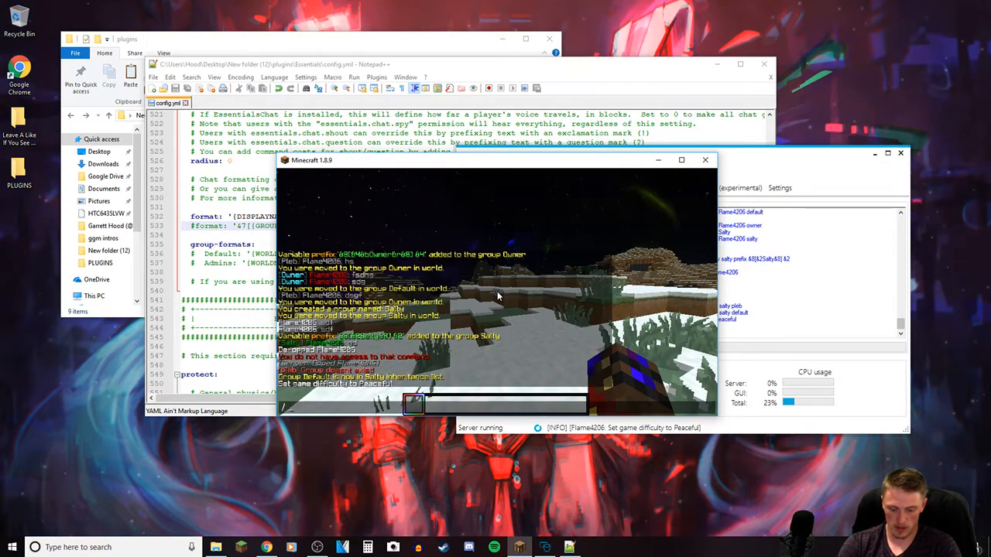
pyautogui.write('killall all')
pyautogui.press('Return')
# - Remove the player's operator status with /deop and run /spawn to test the salty group's inherited permissions
pyautogui.write('/deop Flame4206')
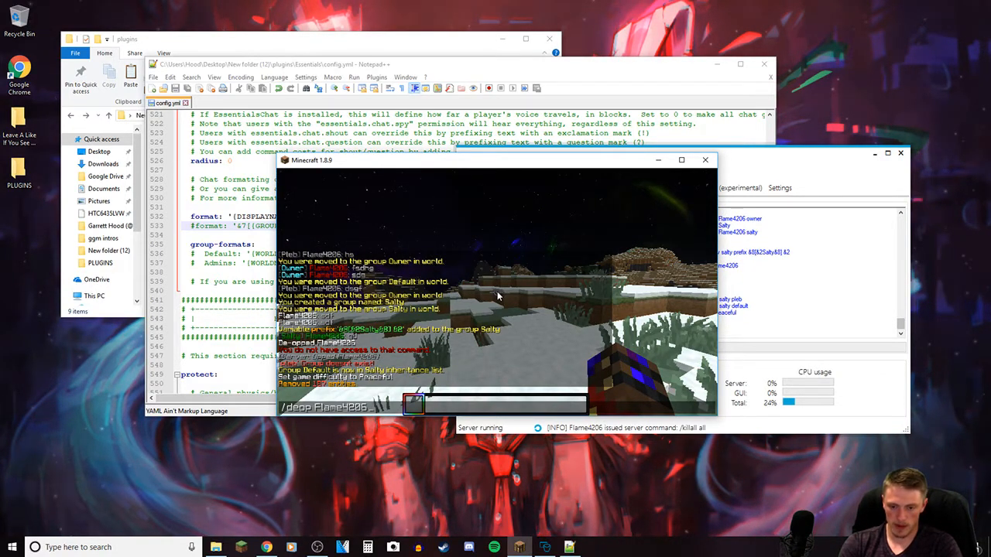
pyautogui.press('Return')
pyautogui.write('/')
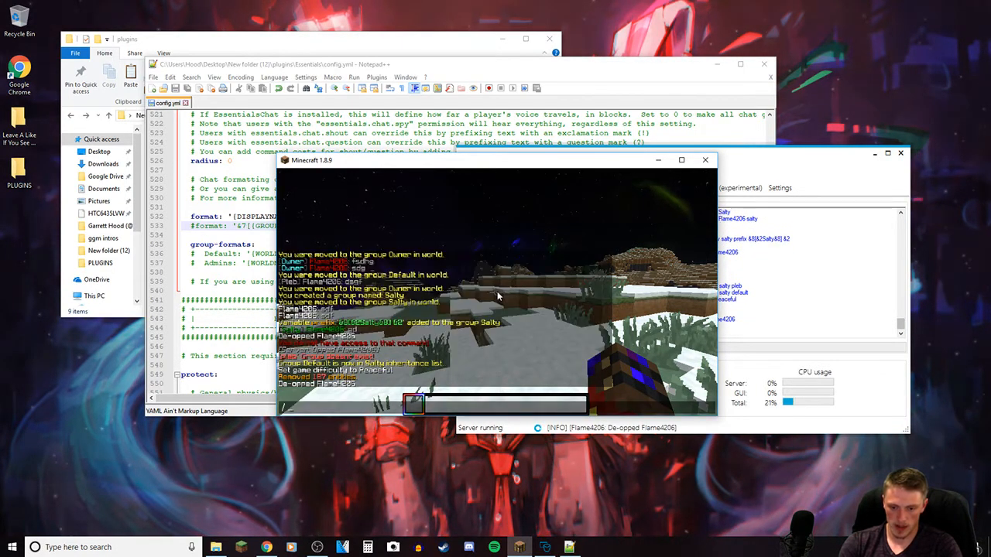
pyautogui.write('spawn')
pyautogui.press('Return')
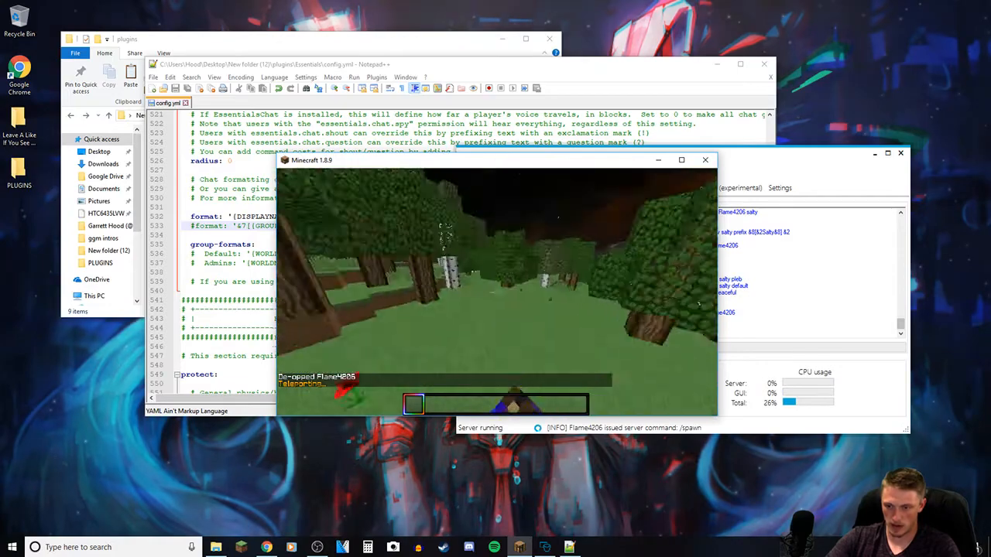
# - Move around the spawn area and send the test message FDSGA in chat
pyautogui.press('space')
pyautogui.press('w')
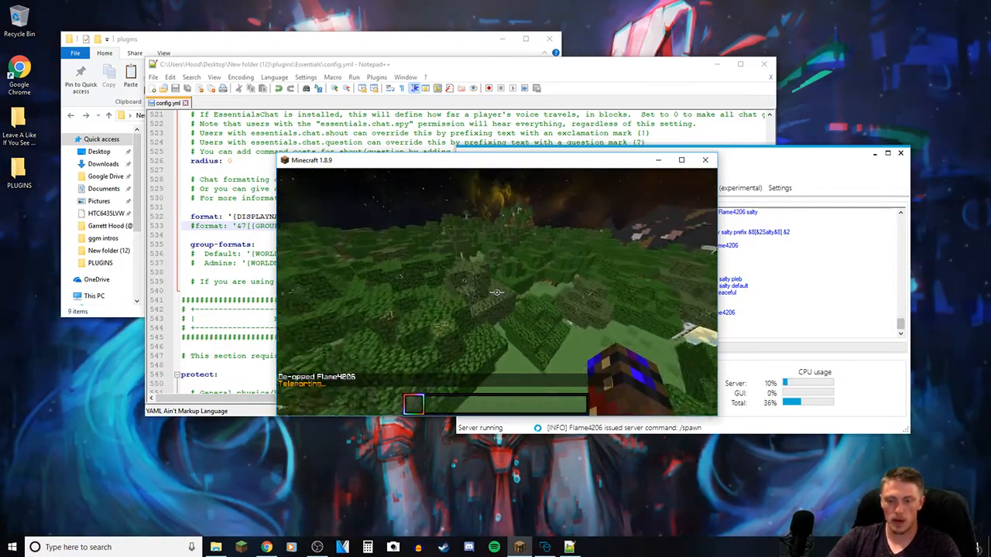
pyautogui.press('w')
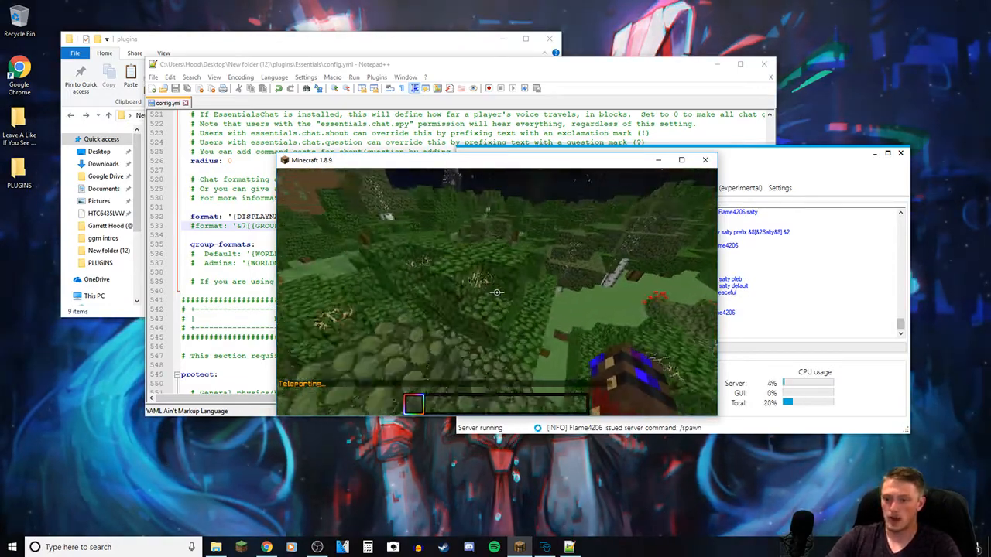
pyautogui.write('wtFDSGA')
pyautogui.press('Return')
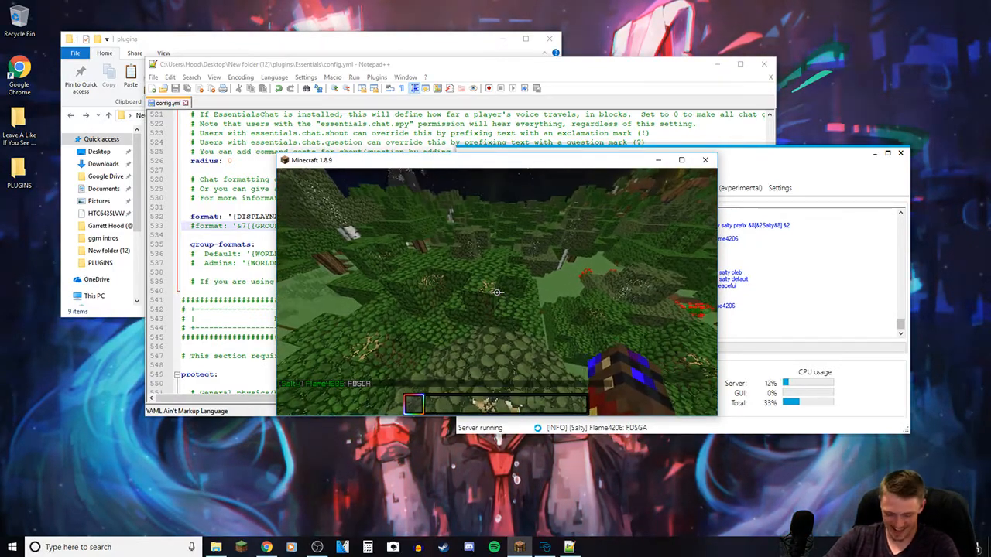
# - Switch to BukkitGUI and try to add the fly permission with mangaddp essentials.fly in the server console
pyautogui.press('/')
pyautogui.hotkey('alt', 'Tab')
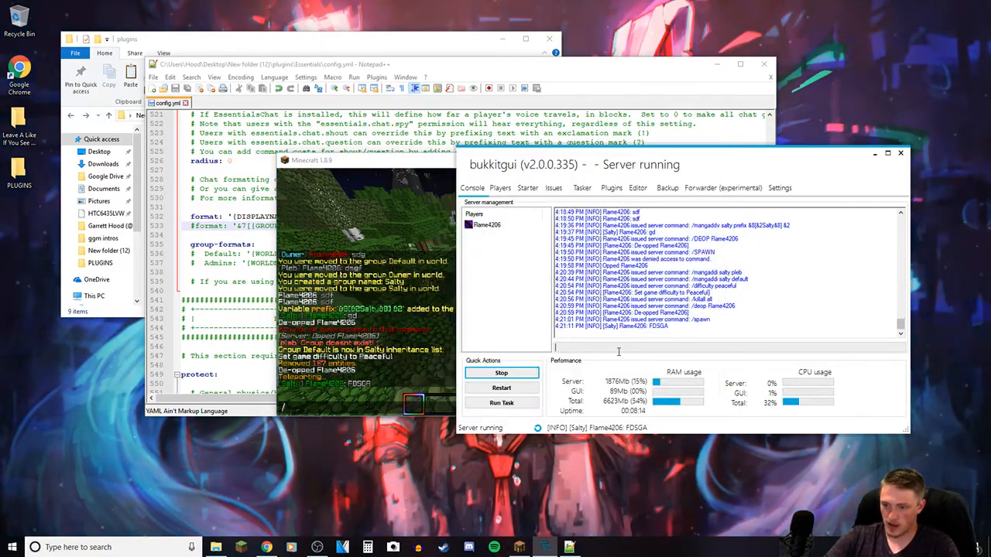
pyautogui.write('/amn')
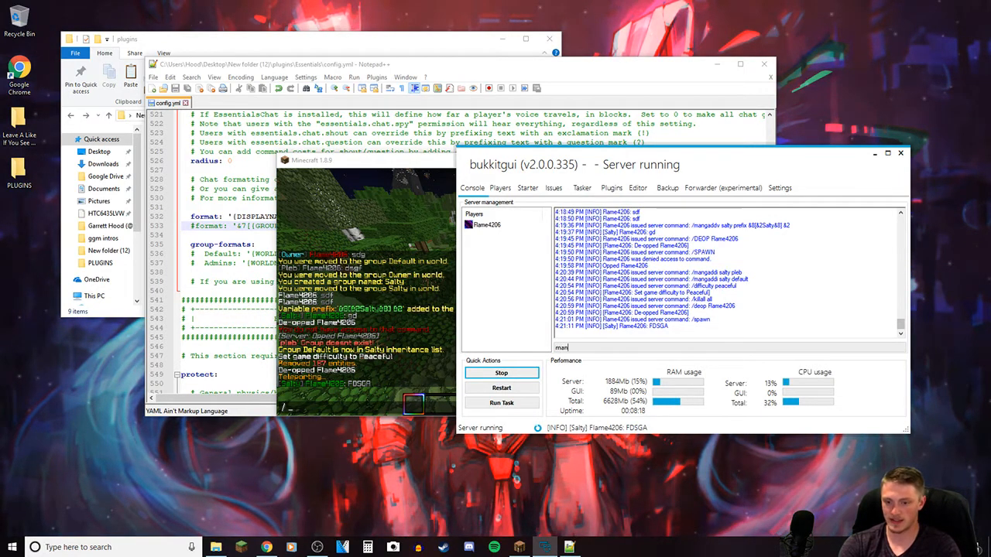
pyautogui.write('gaddp')
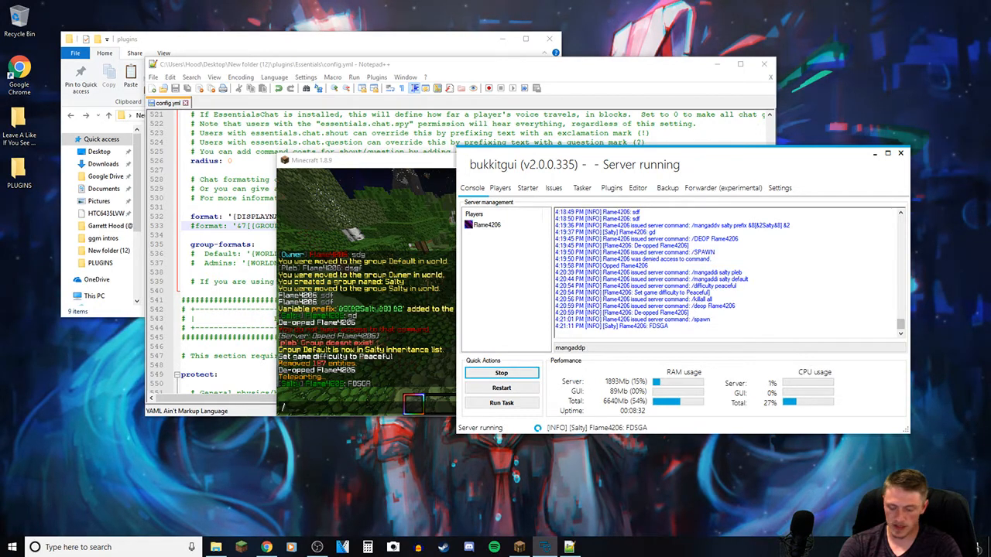
pyautogui.write('essentials.fly')
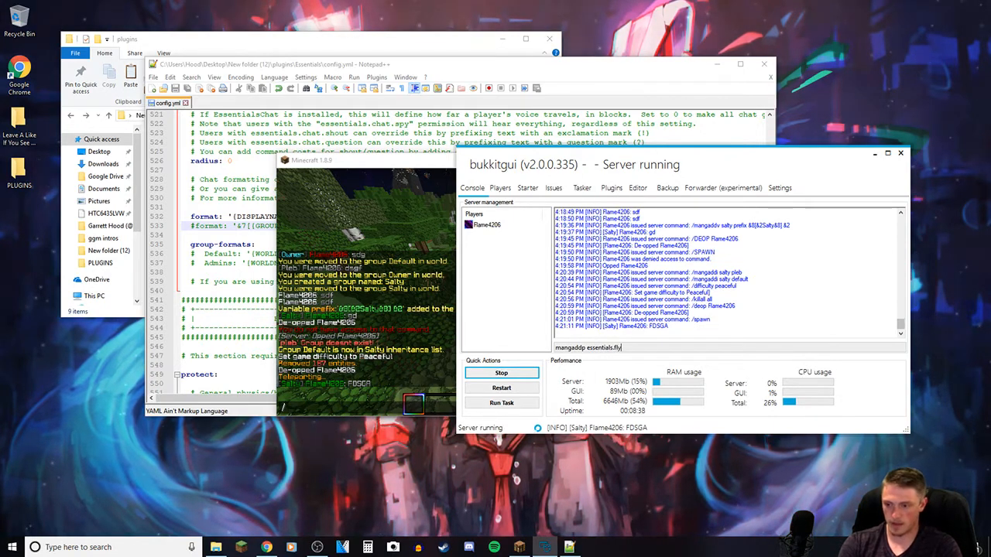
pyautogui.press('Return')
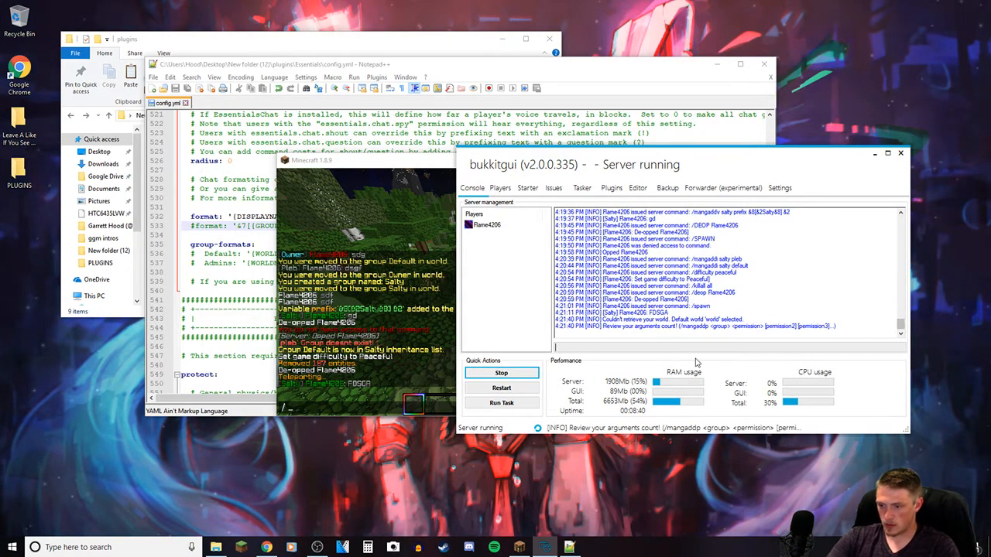
# - Grant the default group the fly permission by running mangaddp default essentials.fly in the server console
pyautogui.press('Up')
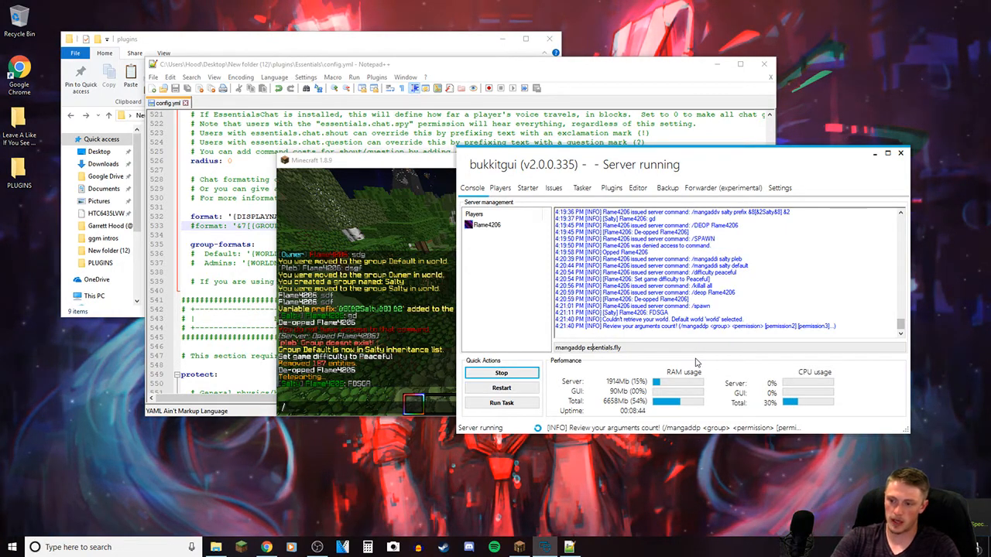
pyautogui.write('default')
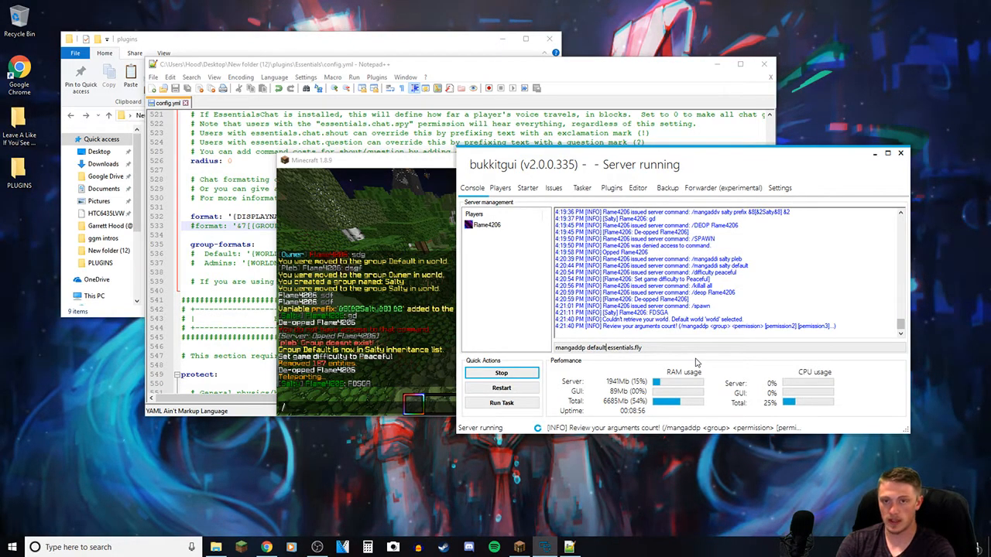
pyautogui.press('Return')
# - Return to the Minecraft game, send the test message asdf in chat, and run /deop to test the player's permissions
pyautogui.click(414, 355)
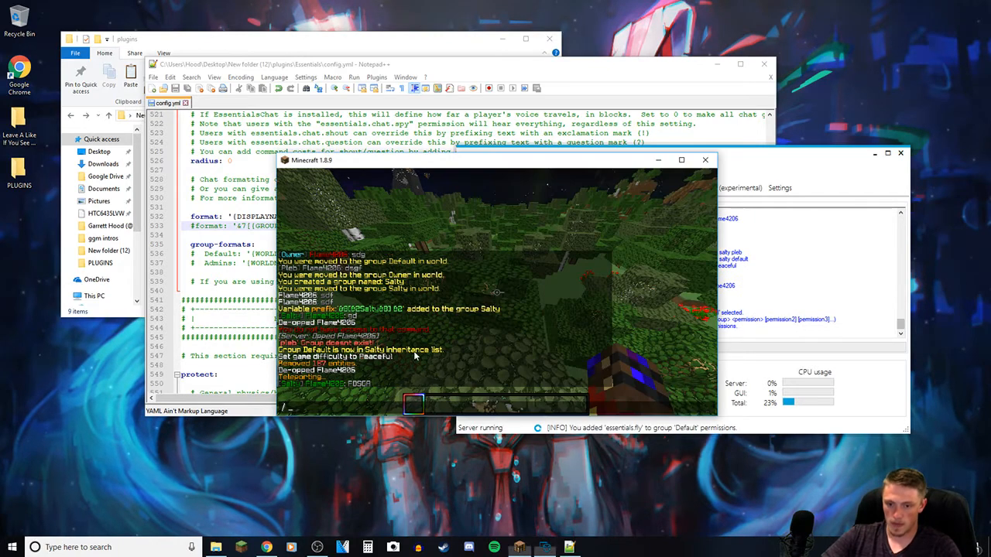
pyautogui.press('Escape')
pyautogui.press('/')
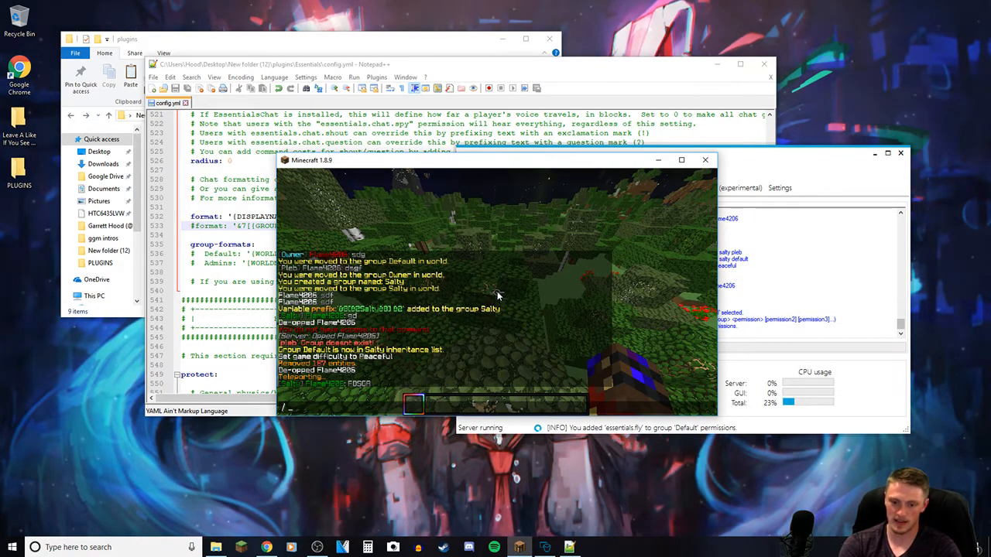
pyautogui.write('asdf')
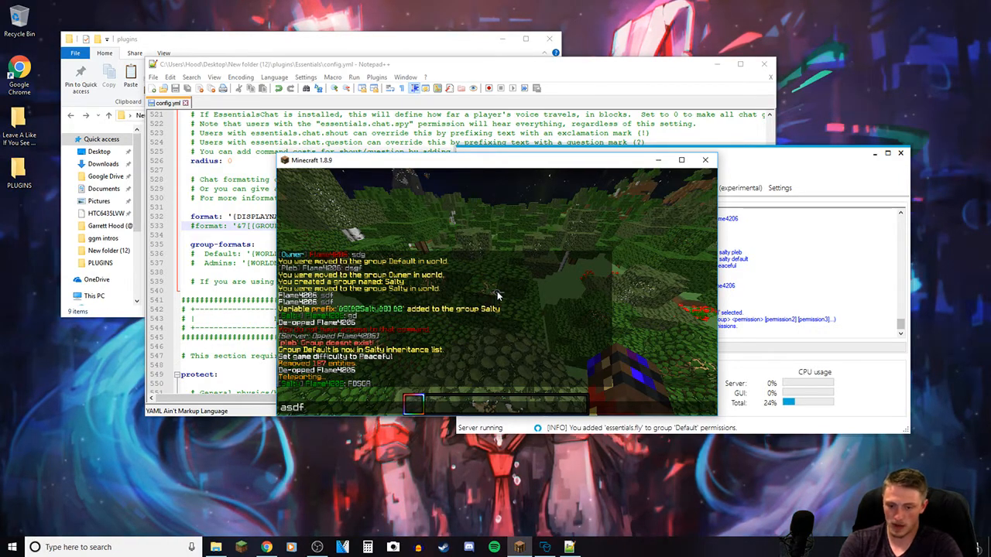
pyautogui.press('Return')
pyautogui.press('/')
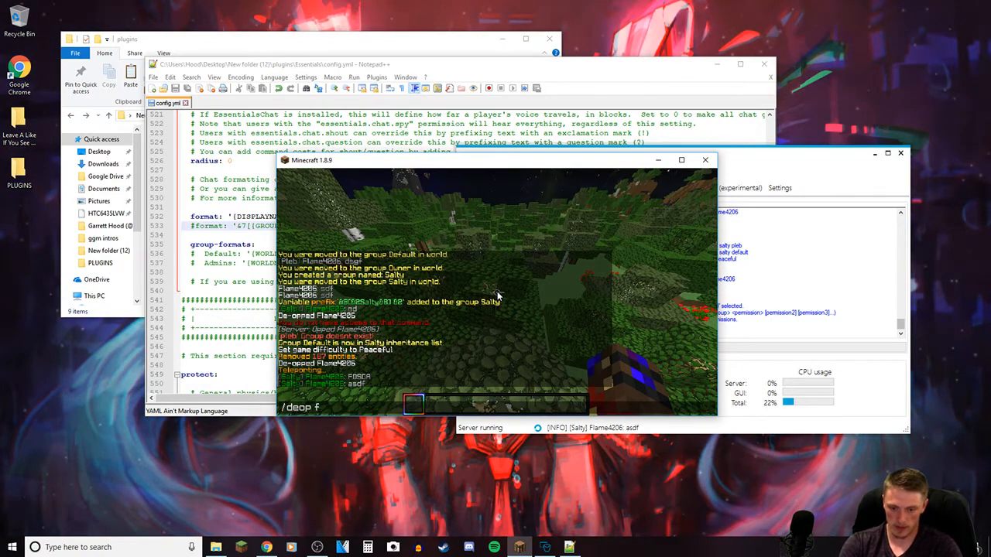
pyautogui.write('deop')
pyautogui.press('Return')
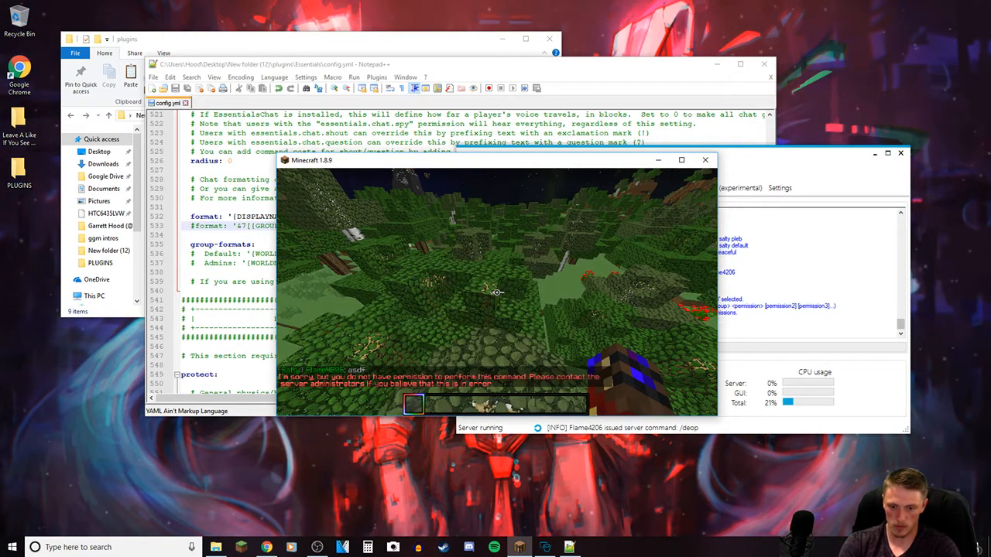
# - Toggle fly mode twice with the /fly command to test the essentials.fly permission
pyautogui.press('/')
pyautogui.write('fly')
pyautogui.press('Return')
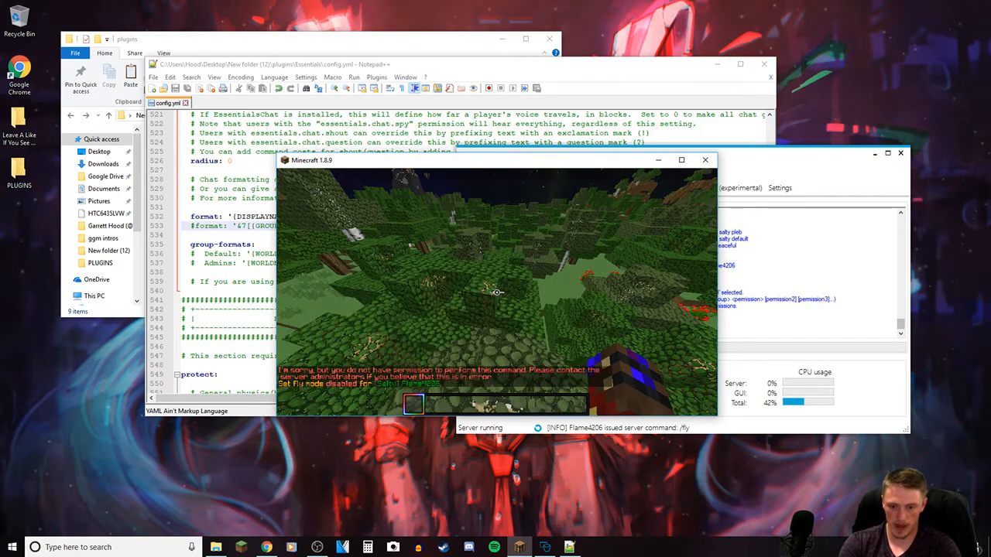
pyautogui.press('/')
pyautogui.write('fly')
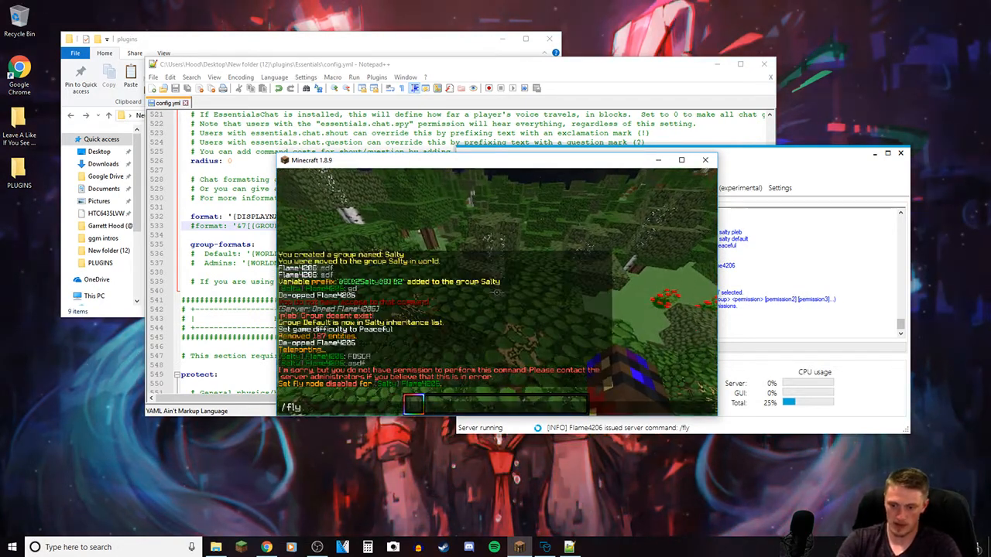
pyautogui.press('Return')
# - Fly around over the forest to check fly mode for the salty group player
pyautogui.press('w')
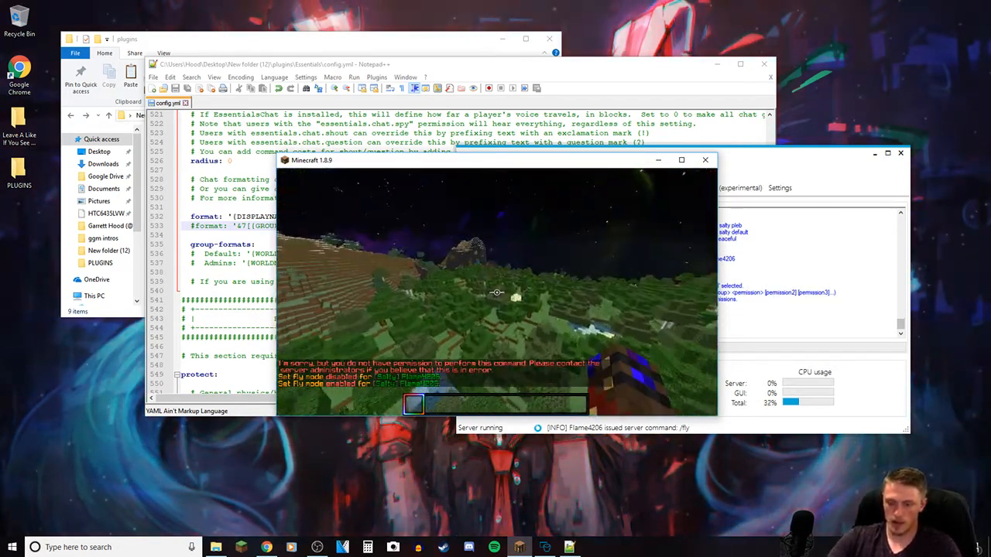
pyautogui.press('w')
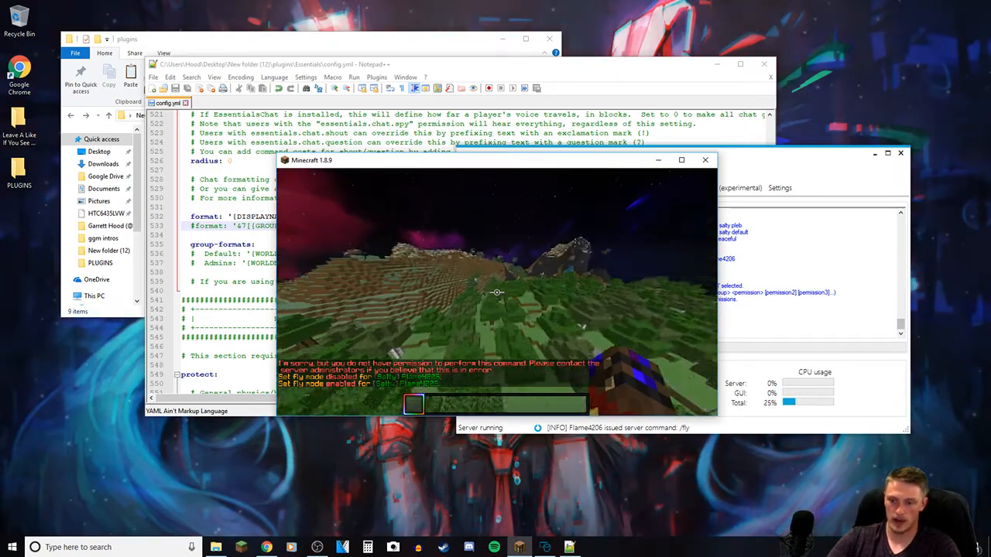
pyautogui.press('w')
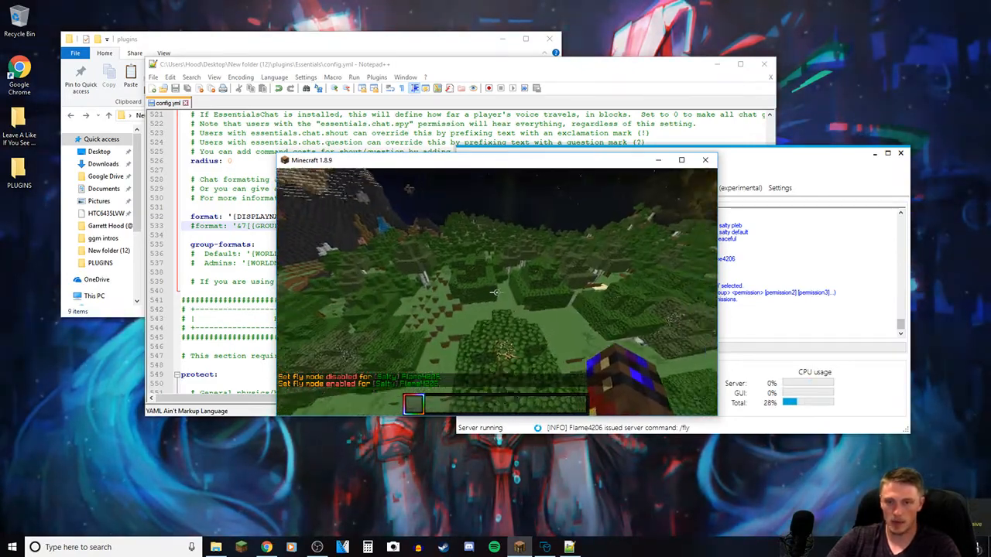
pyautogui.press('w')
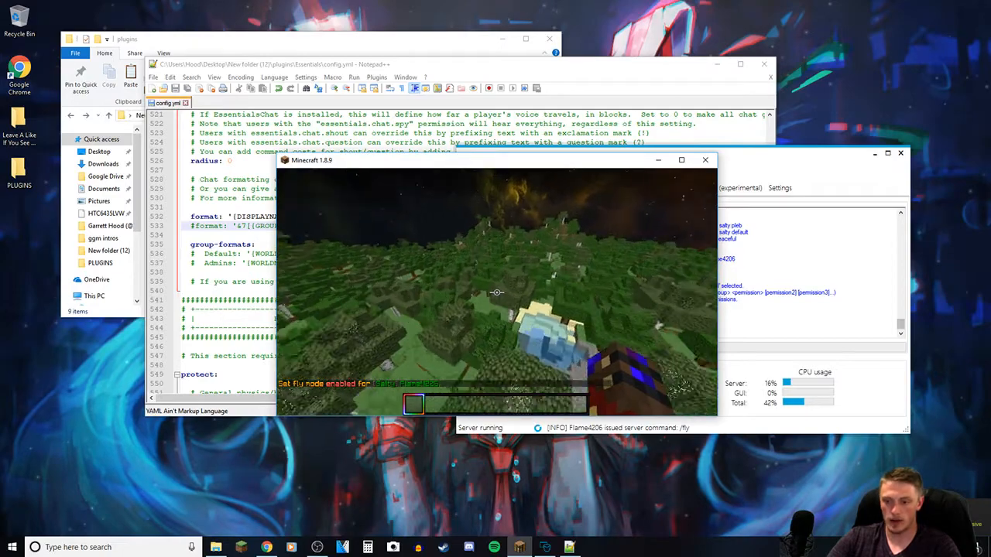
pyautogui.press('w')
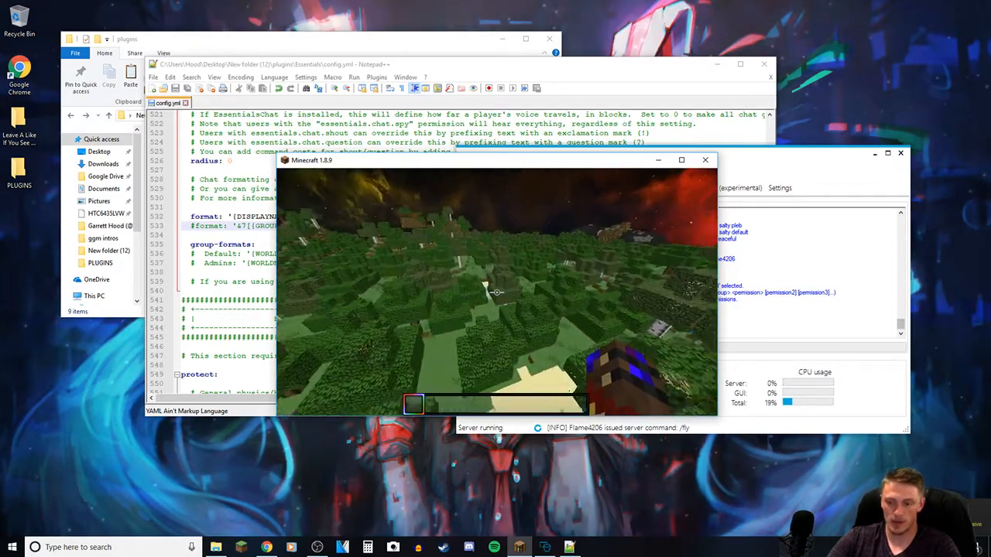
pyautogui.press('w')
pyautogui.click(497, 293)
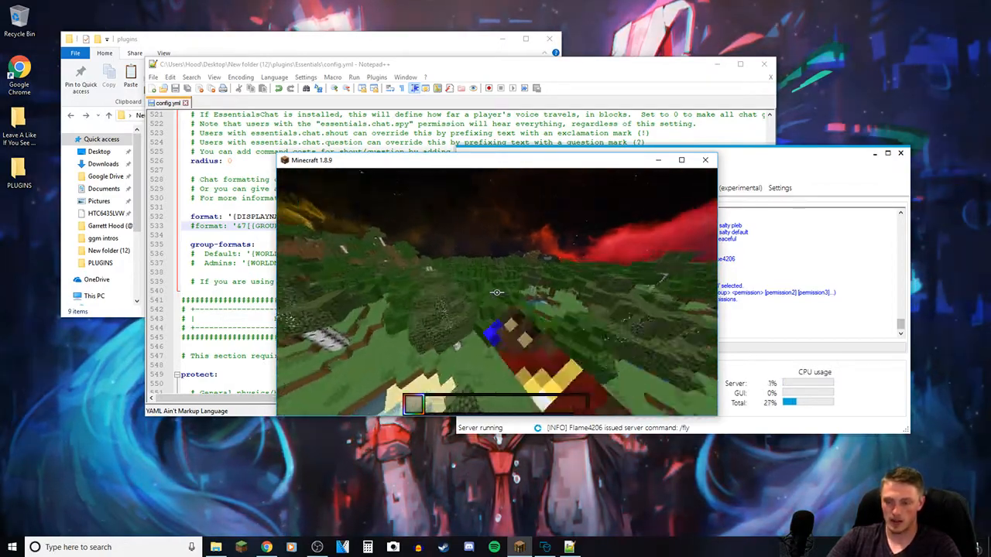
# - Continue flying over the wooded terrain and cycle the camera perspective to view the player in fly mode
pyautogui.press('Tab')
pyautogui.press('w')
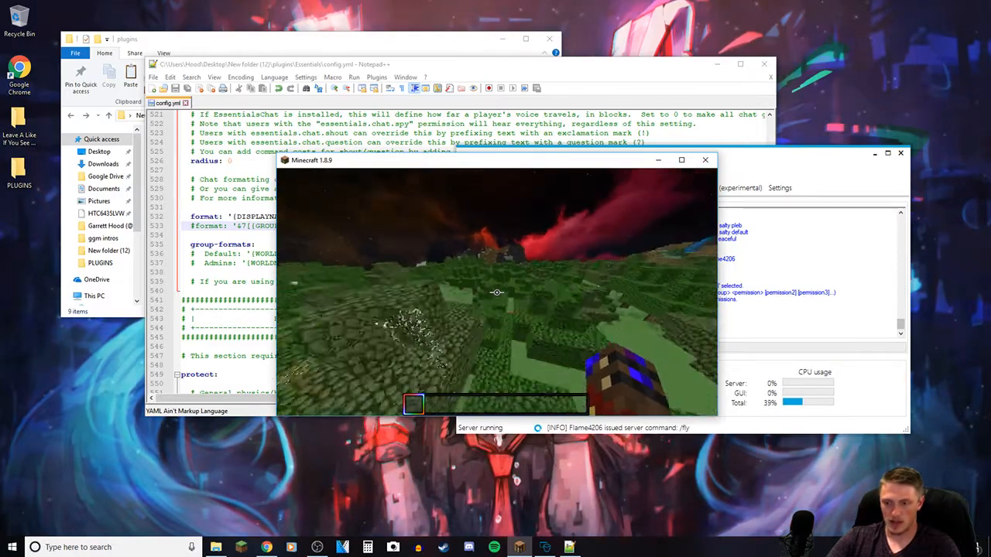
pyautogui.press('w')
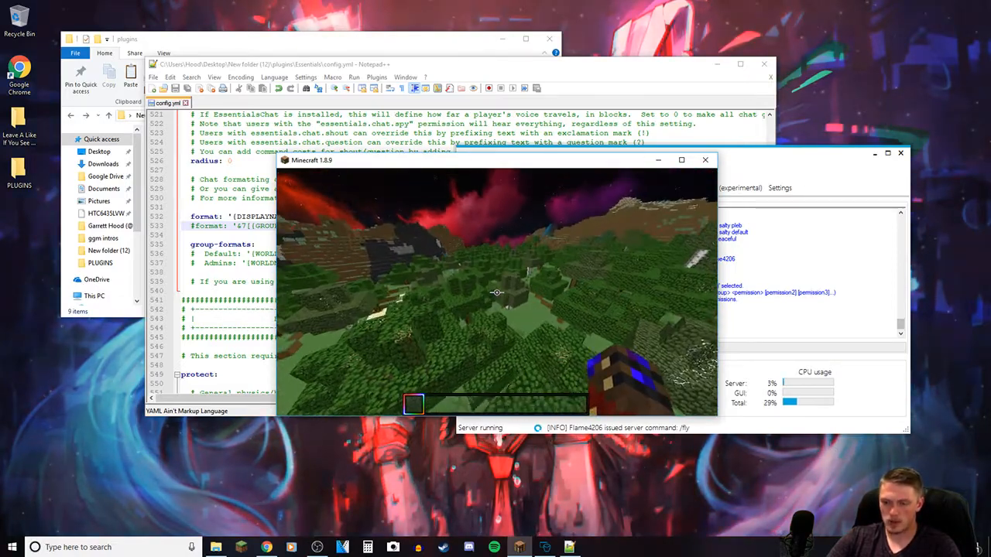
pyautogui.press('w')
pyautogui.press('w')
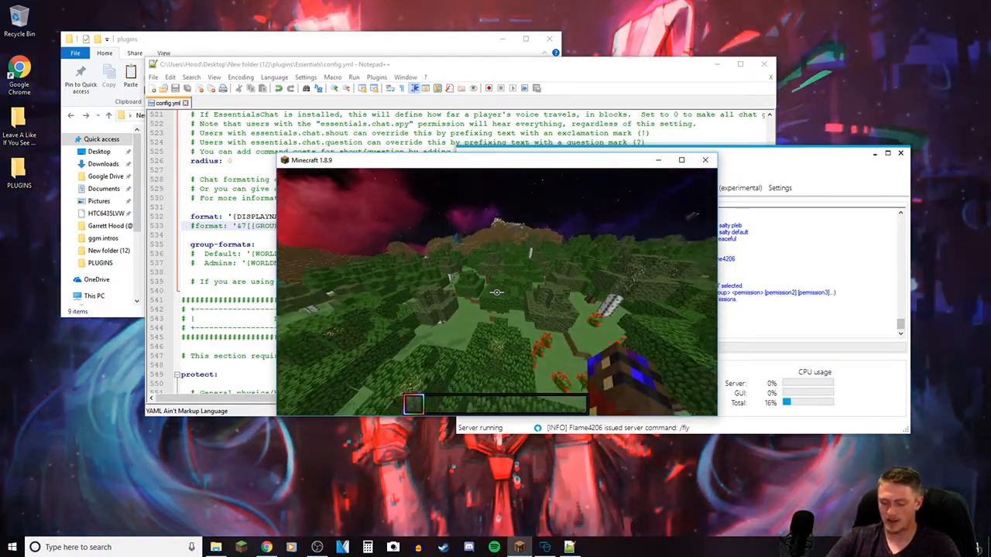
pyautogui.press('w')
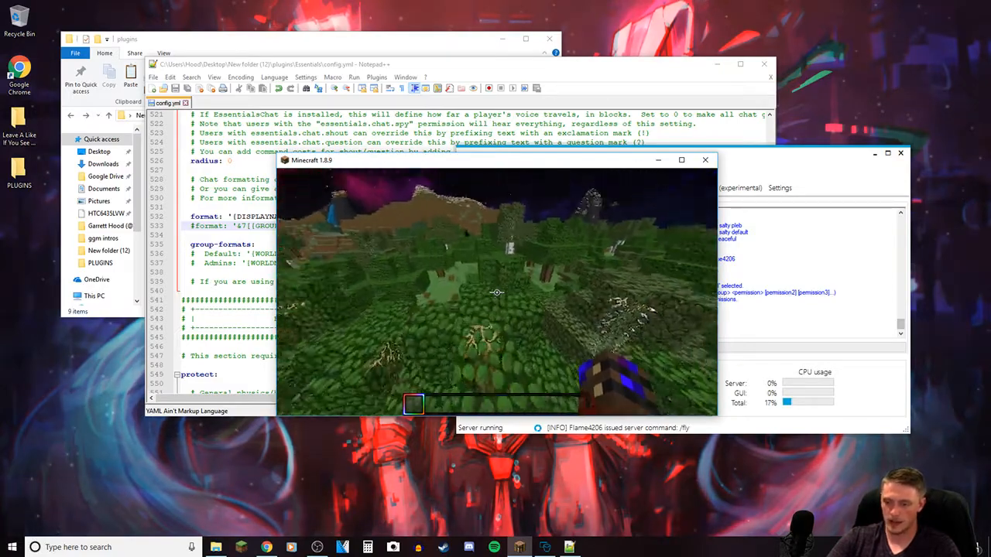
pyautogui.press('w')
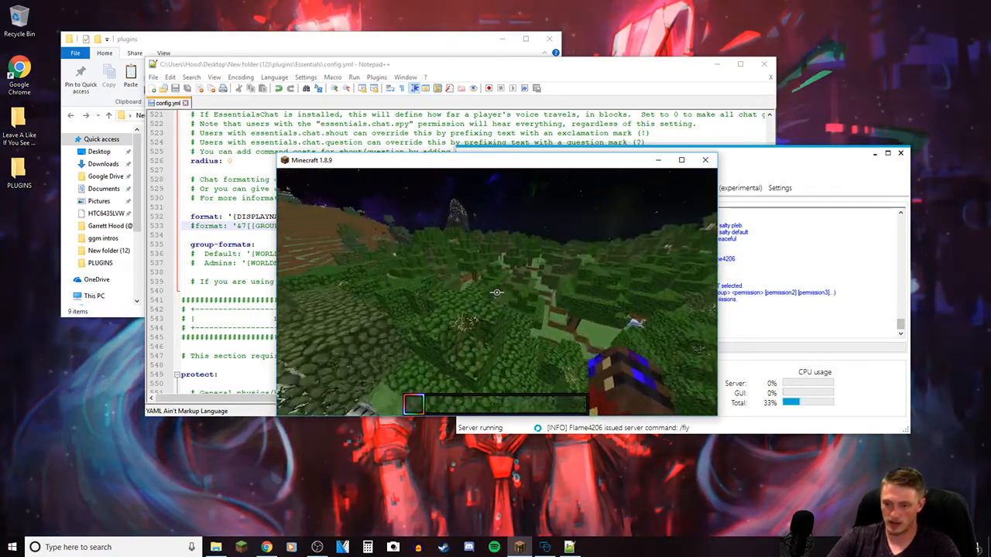
pyautogui.press('F5')
pyautogui.press('F5')
pyautogui.press('F5')
pyautogui.press('w')
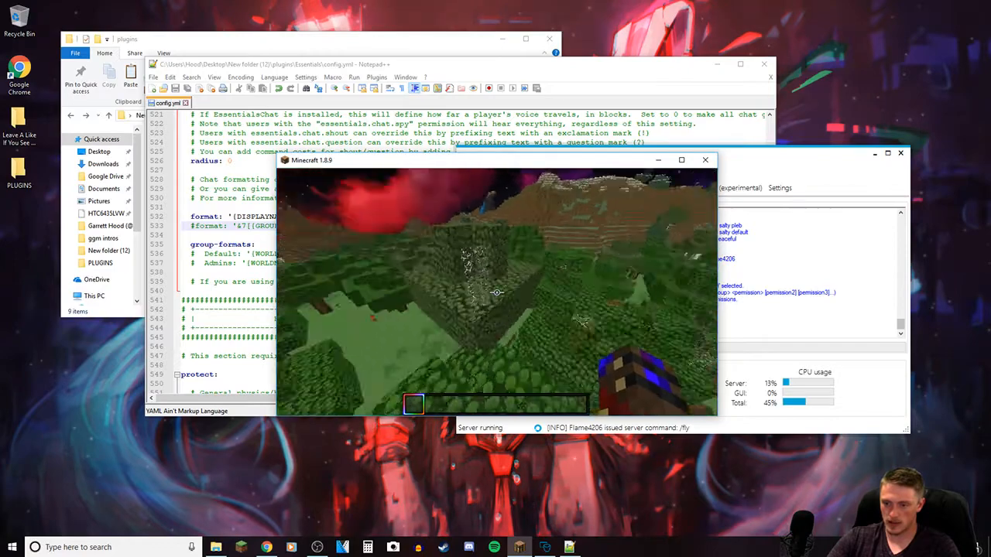
pyautogui.press('w')
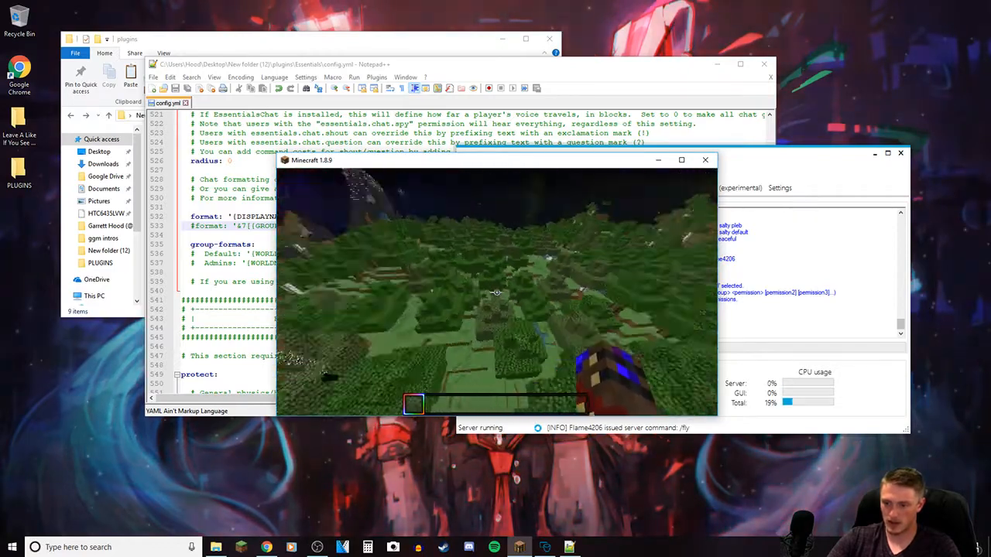
pyautogui.press('w')
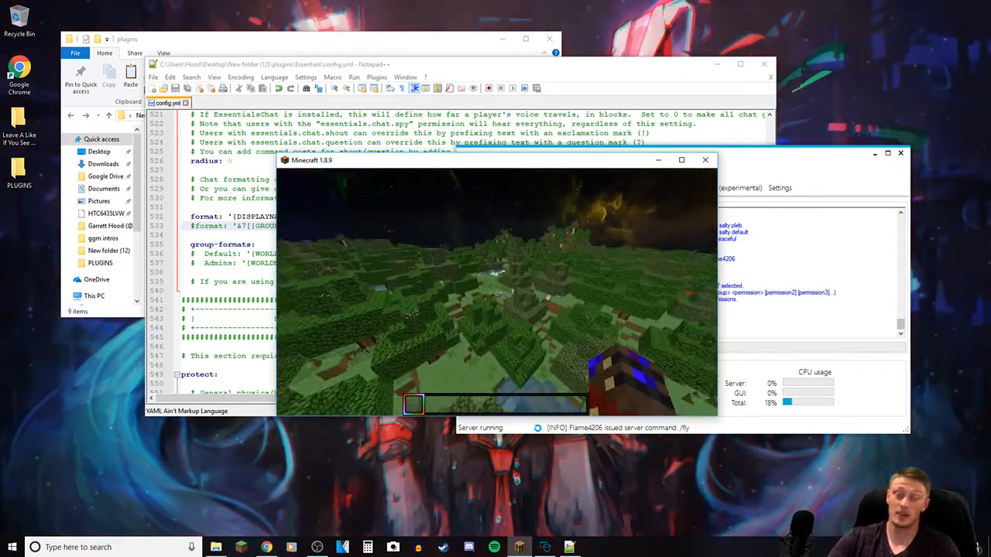
pyautogui.press('w')
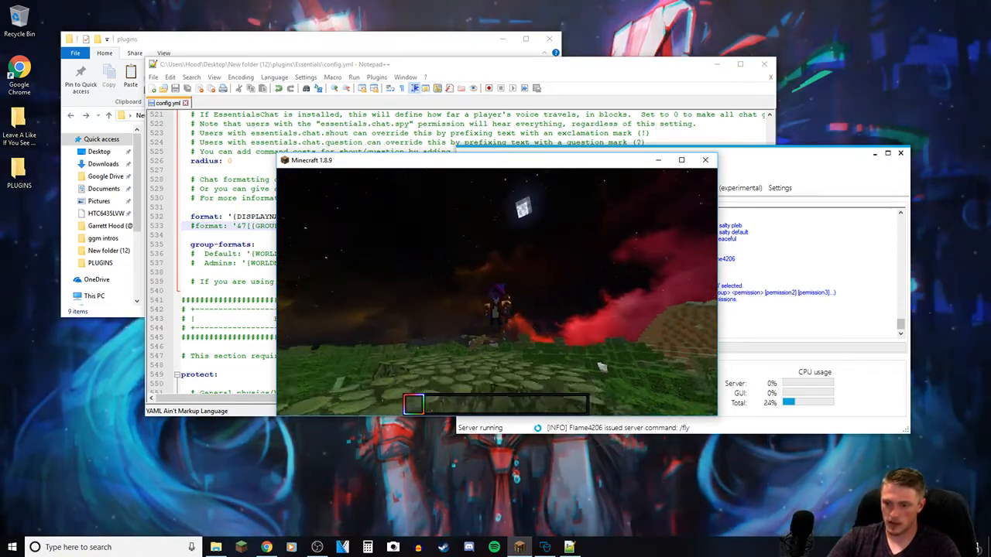
pyautogui.press('w')
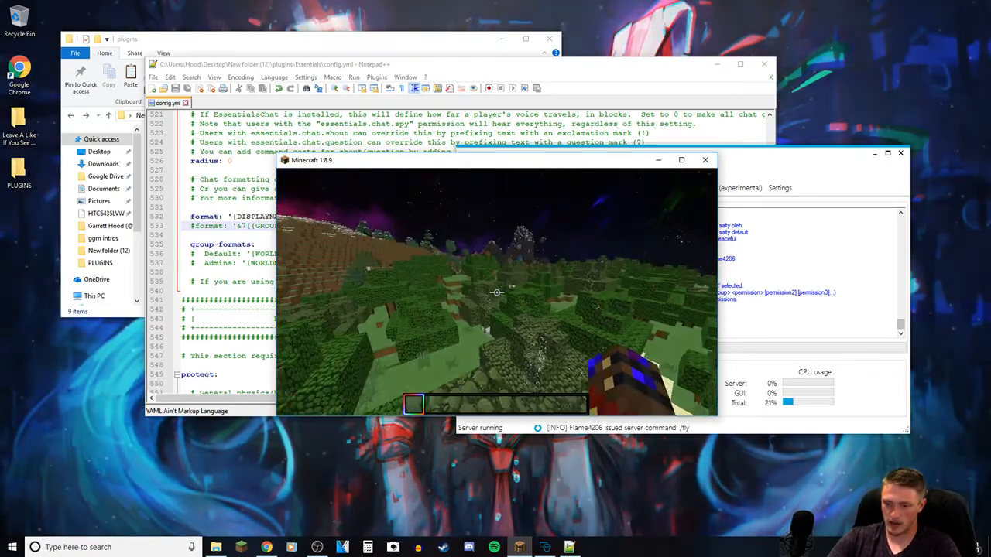
# - Switch to the BukkitGUI server console and grant the player operator status with the op command
pyautogui.press('super')
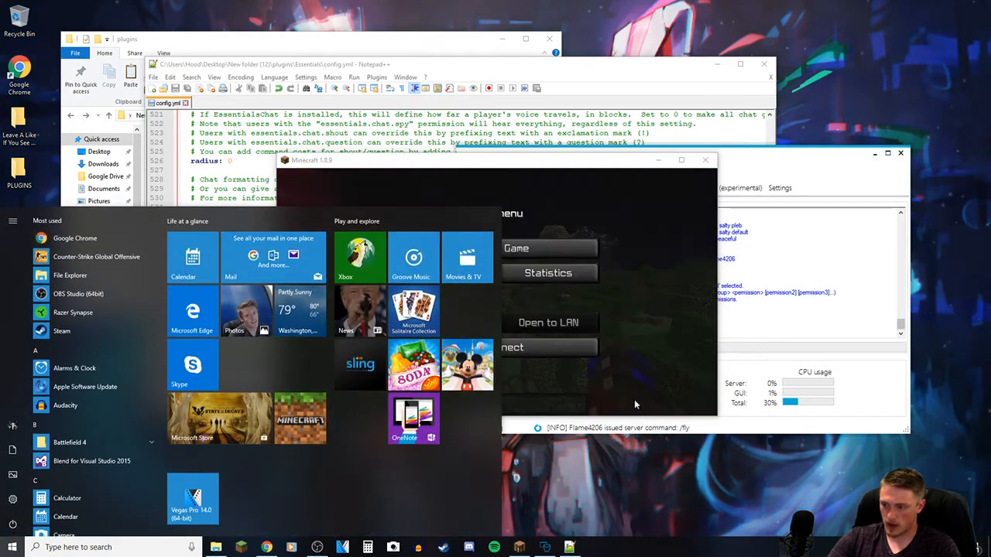
pyautogui.click(724, 383)
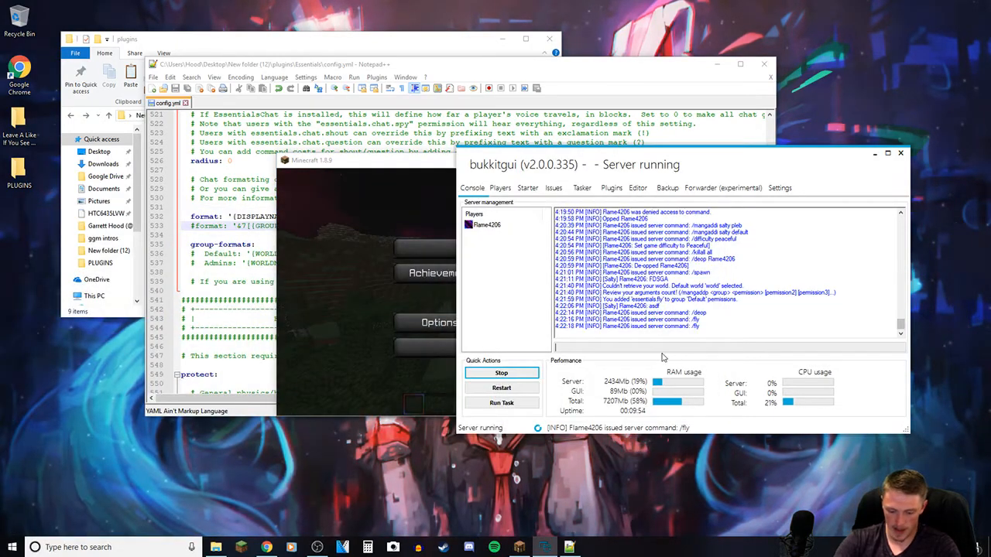
pyautogui.write('op Flame4206')
pyautogui.press('Return')
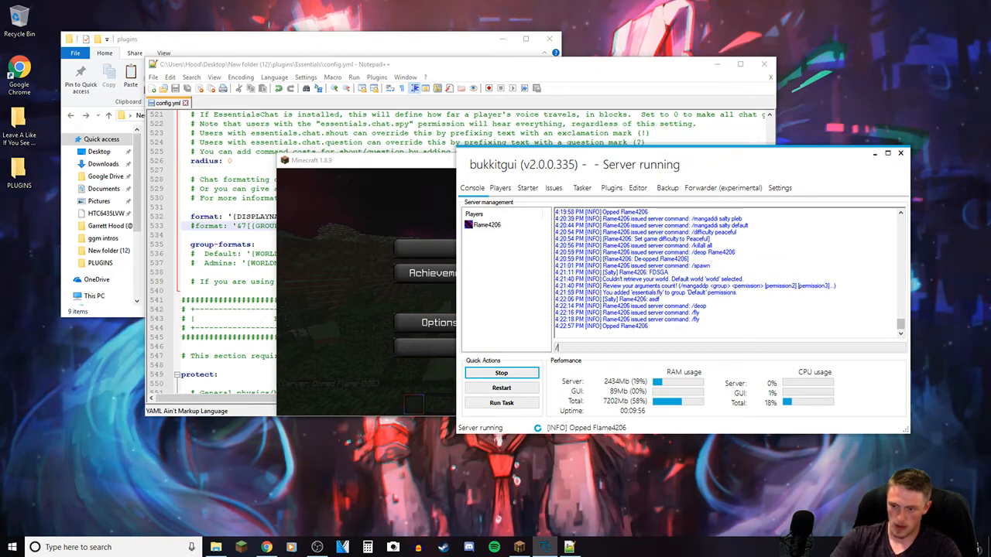
pyautogui.click(357, 339)
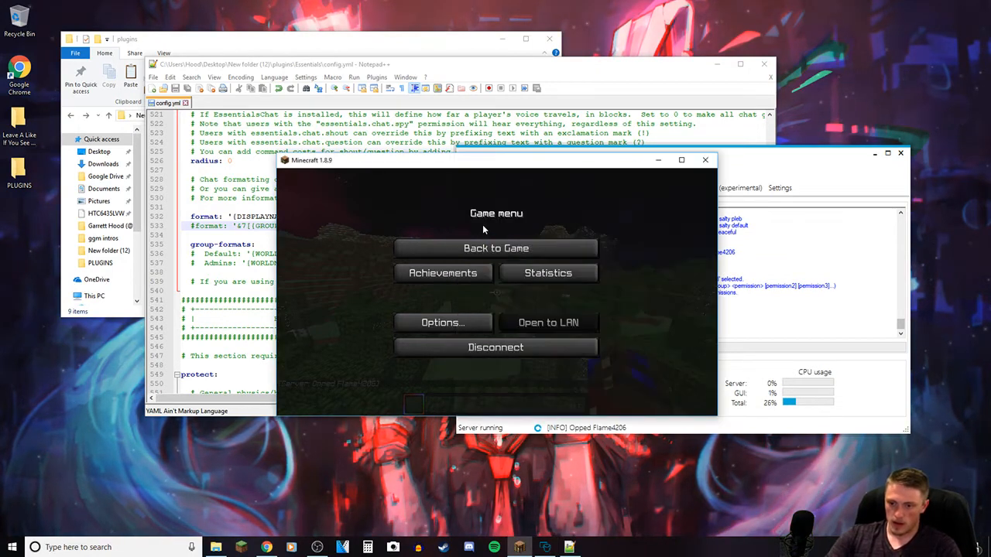
pyautogui.click(726, 415)
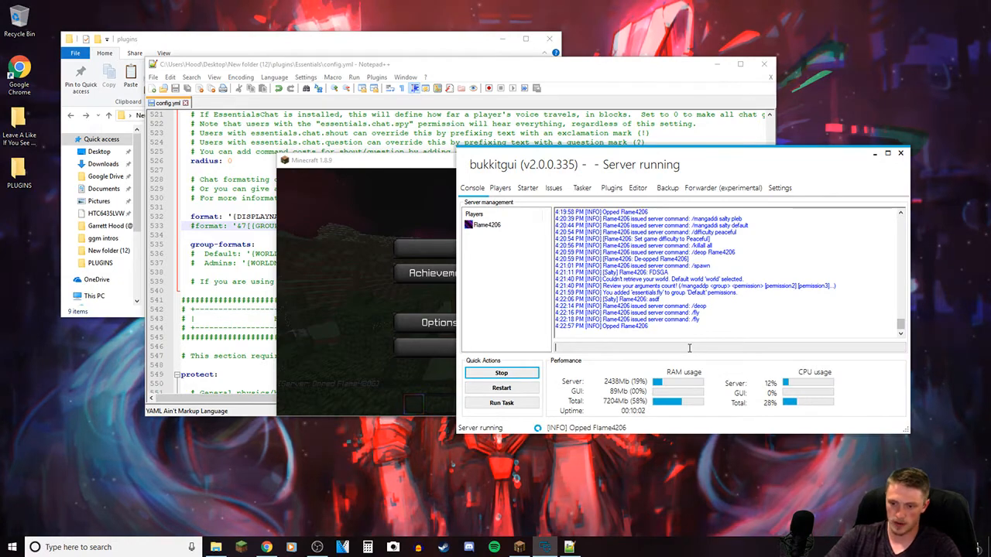
# - Return to Minecraft and remove the fly permission from the default group by running /mangdelp default essentials.fly
pyautogui.click(374, 336)
pyautogui.press('Escape')
pyautogui.press('/')
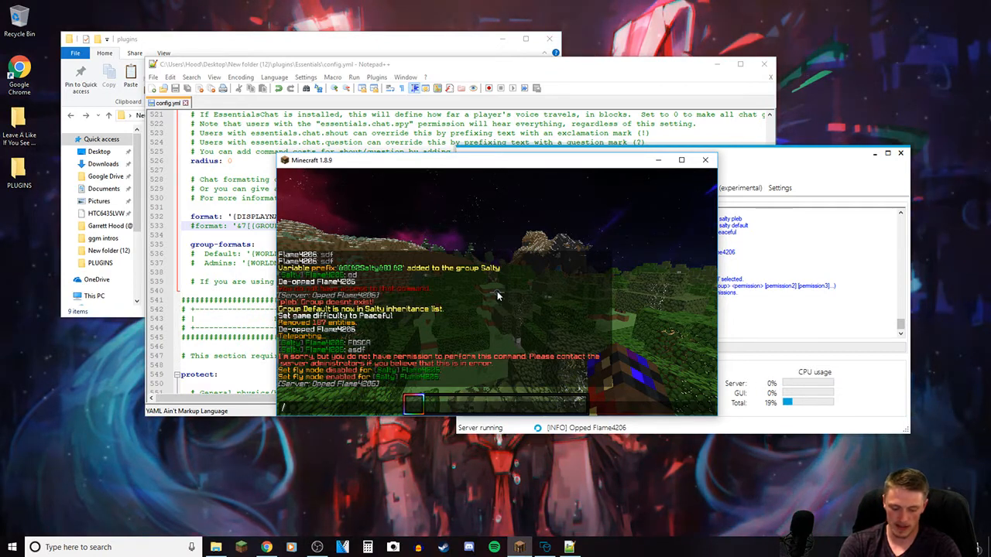
pyautogui.write('gadd')
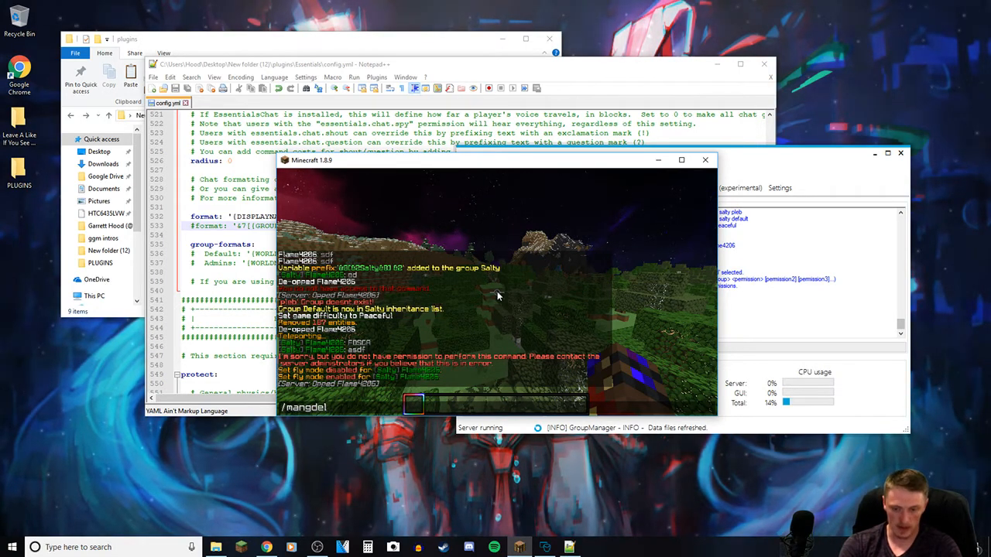
pyautogui.write('p')
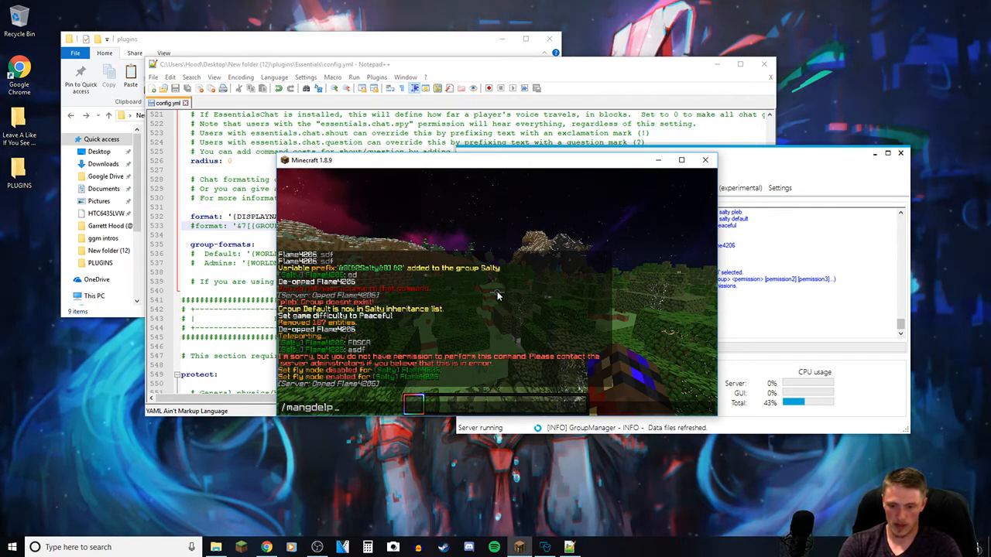
pyautogui.write(' es')
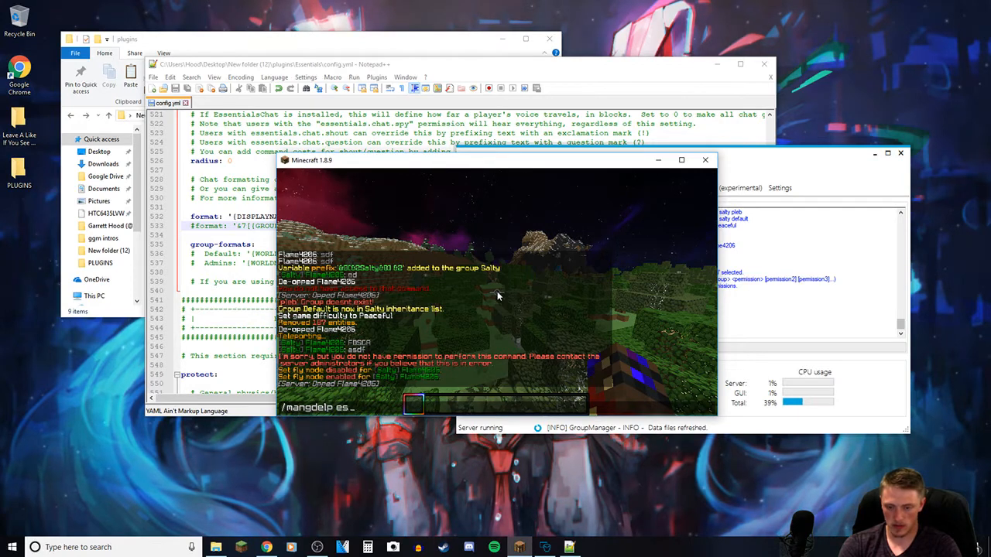
pyautogui.write('sentials')
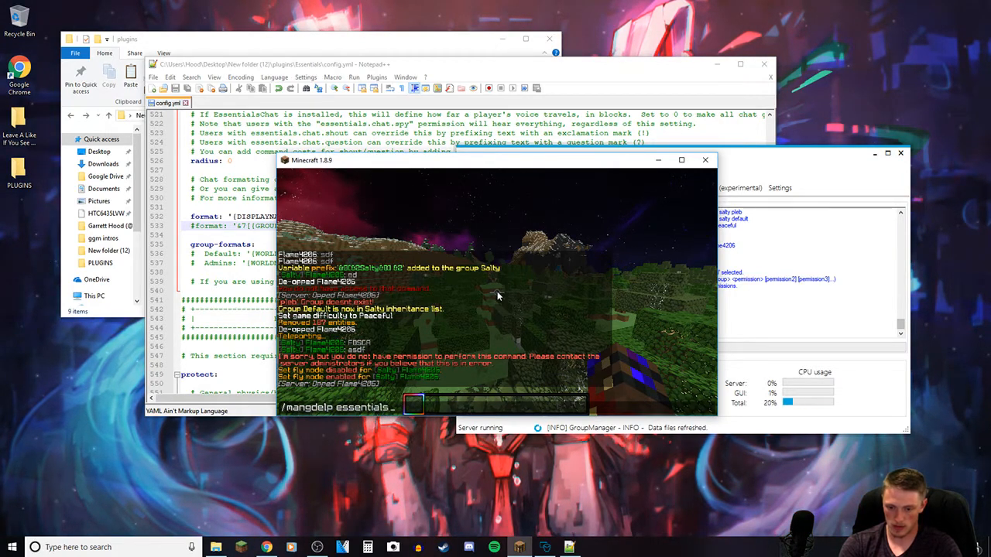
pyautogui.write('.fly')
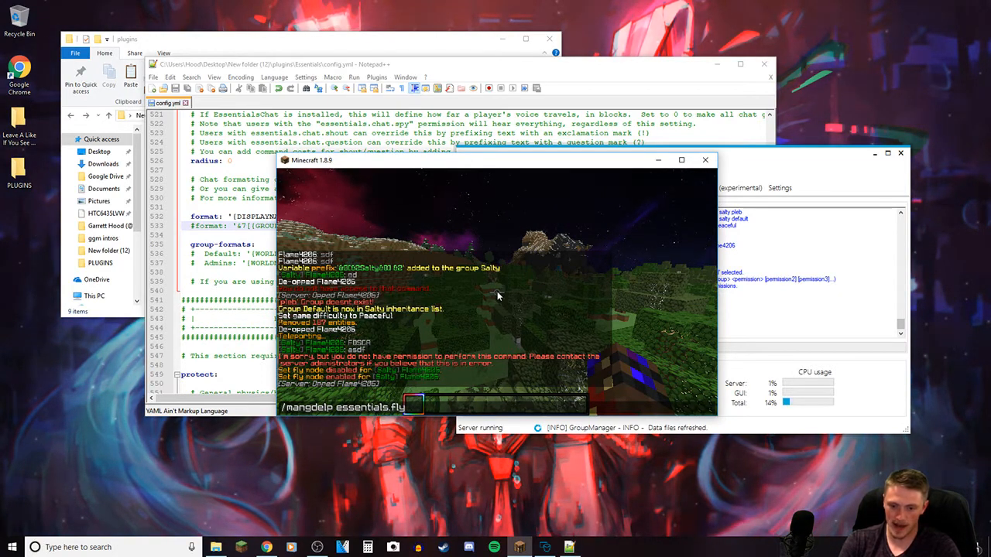
pyautogui.write('defau')
pyautogui.write('lt')
pyautogui.press('Return')
pyautogui.press('/')
pyautogui.press('Escape')
pyautogui.press('/')
pyautogui.press('Escape')
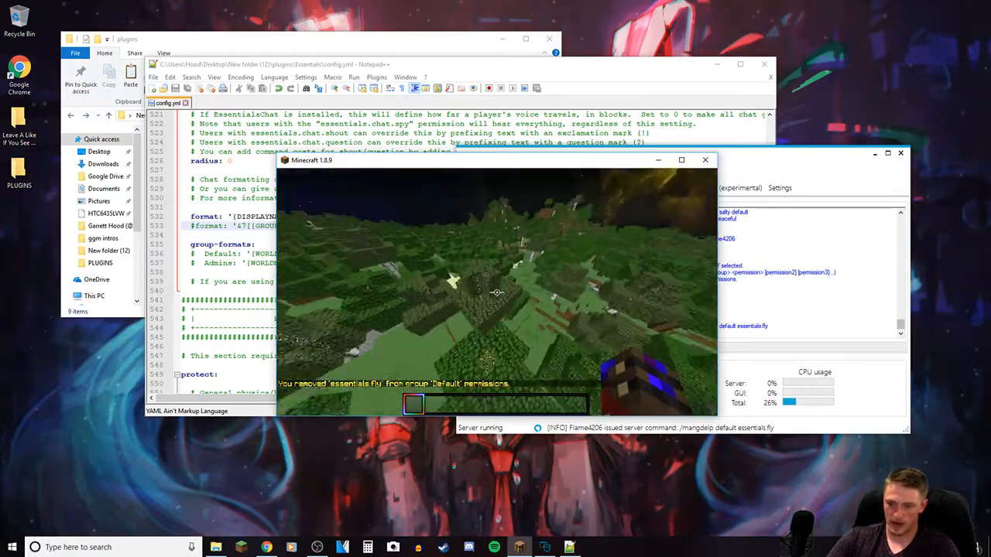
# - Remove the player's operator status with /deop, sending the test chat message gdsaf before it and sf after it
pyautogui.write('tgdsaf')
pyautogui.press('Return')
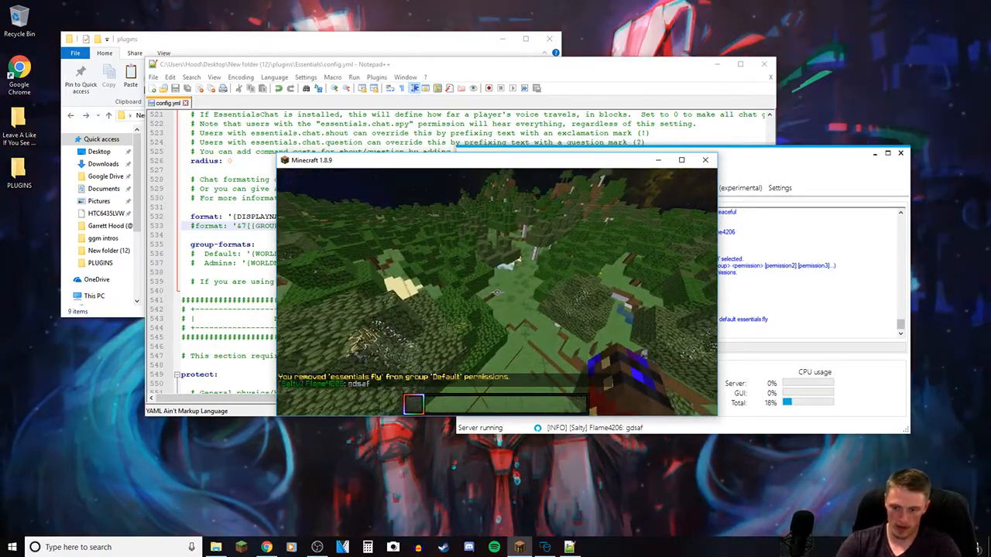
pyautogui.press('/')
pyautogui.write('deop gf')
pyautogui.press('Return')
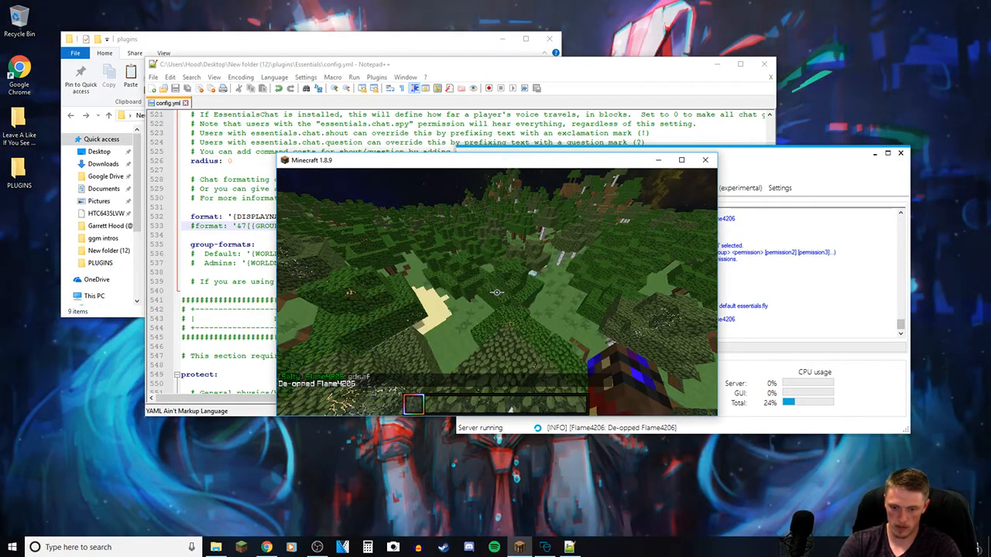
pyautogui.write('tsf')
pyautogui.press('Return')
# - Run the /fly command three times to test whether the de-opped player can still use fly mode
pyautogui.write('/')
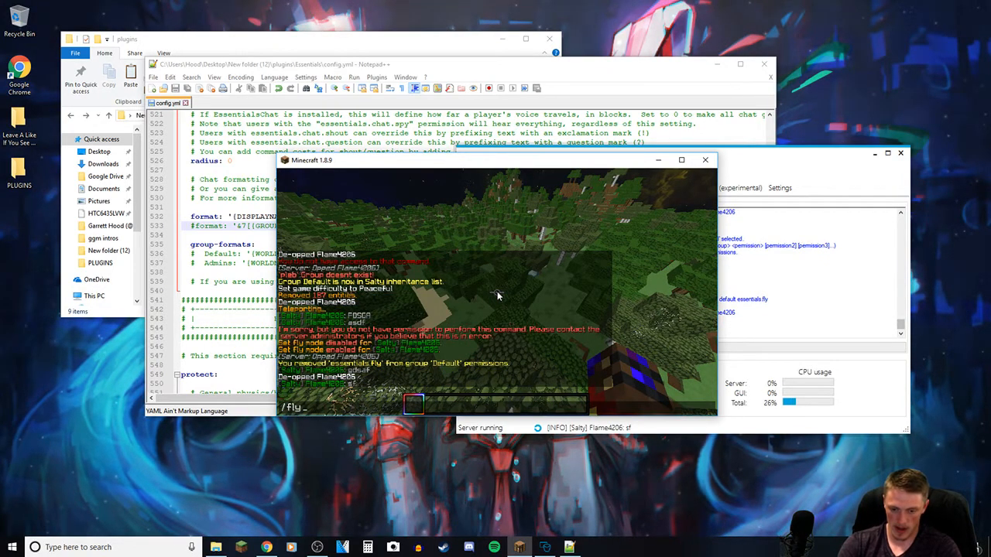
pyautogui.write('fly')
pyautogui.press('Return')
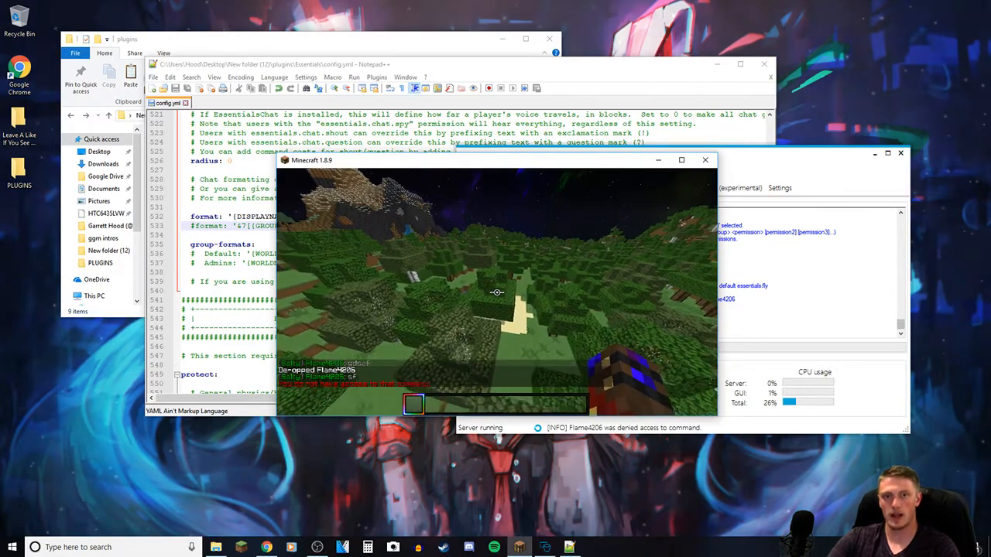
pyautogui.press('w')
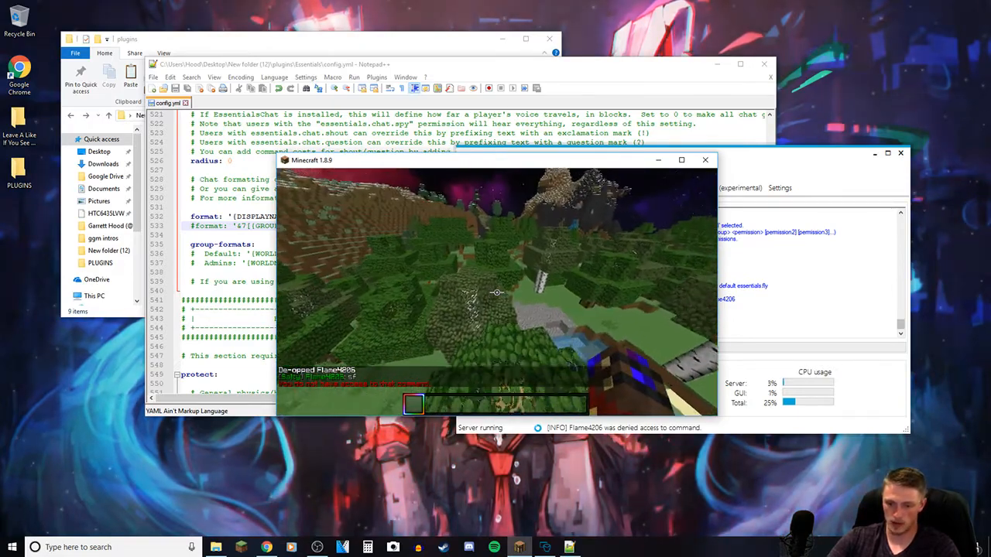
pyautogui.write('/fly')
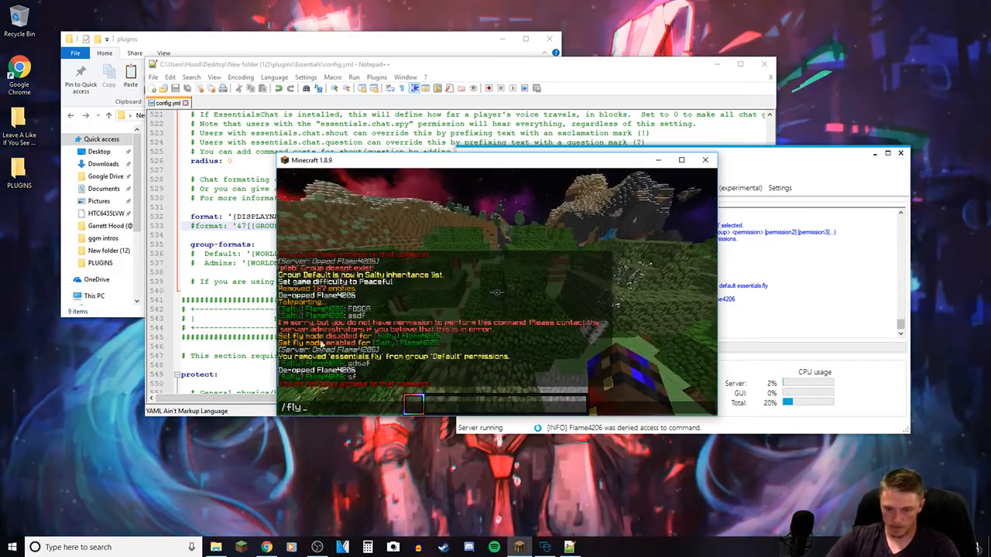
pyautogui.press('Return')
pyautogui.write('/fly')
pyautogui.press('Return')
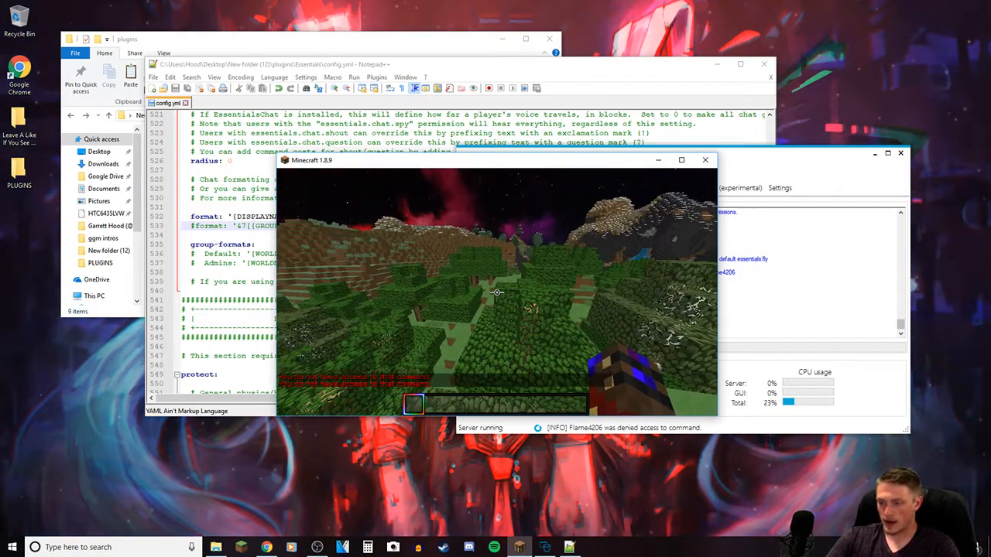
# - Grant the player operator status again from the BukkitGUI console with the op command and resume the Minecraft game
pyautogui.press('super')
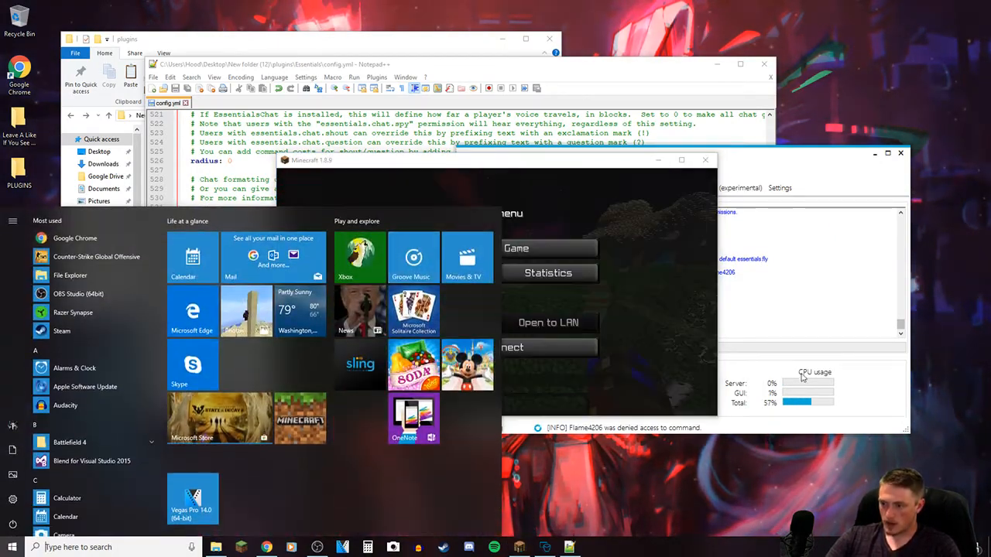
pyautogui.click(741, 347)
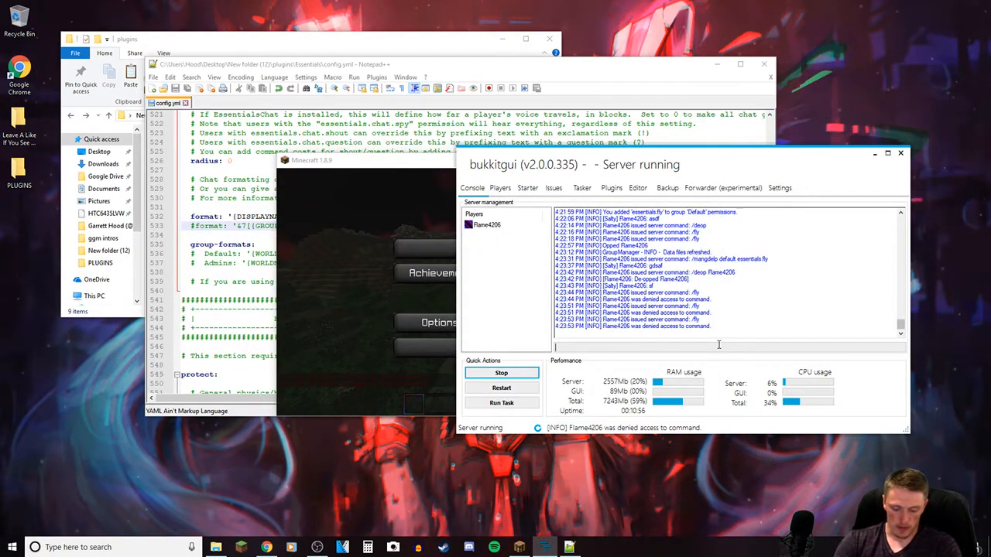
pyautogui.write('op')
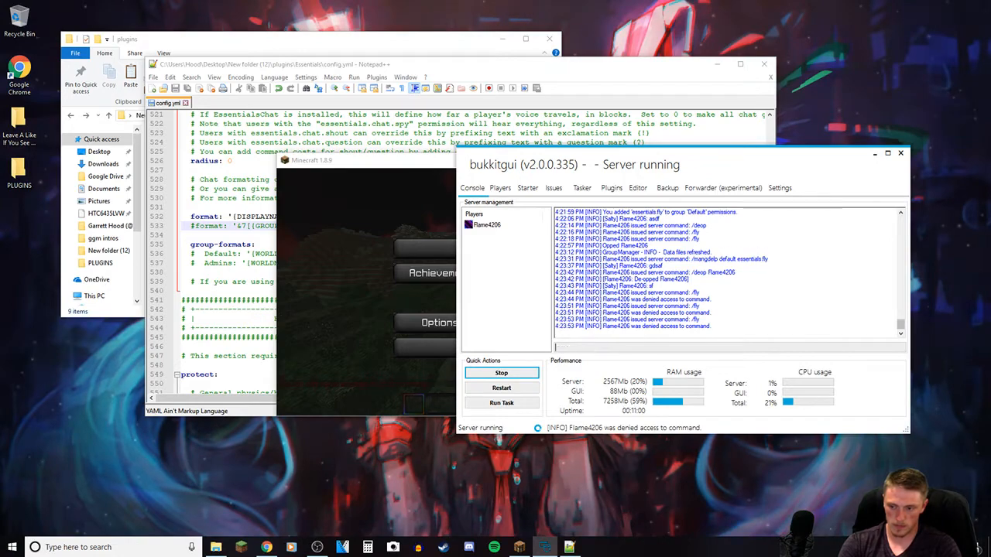
pyautogui.click(283, 314)
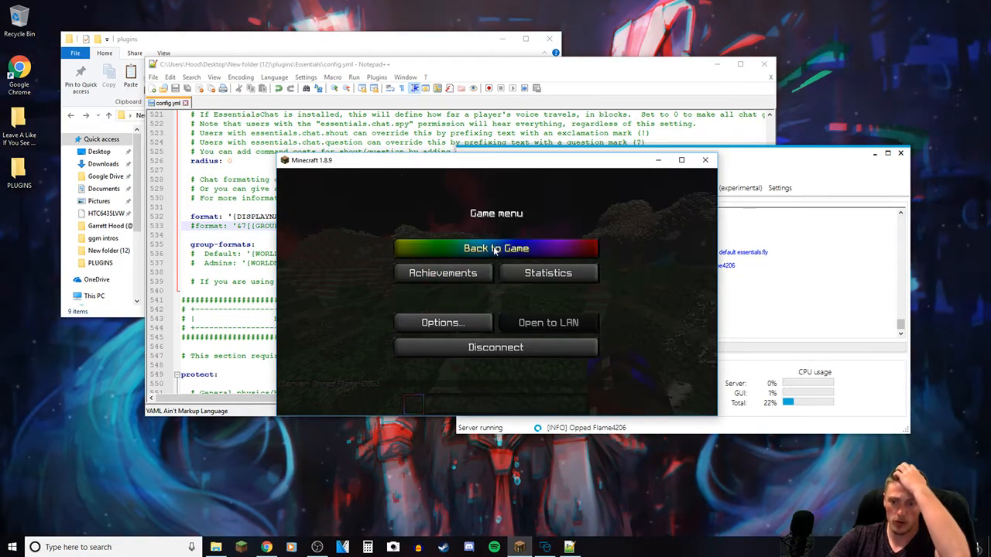
pyautogui.click(495, 248)
pyautogui.press('w')
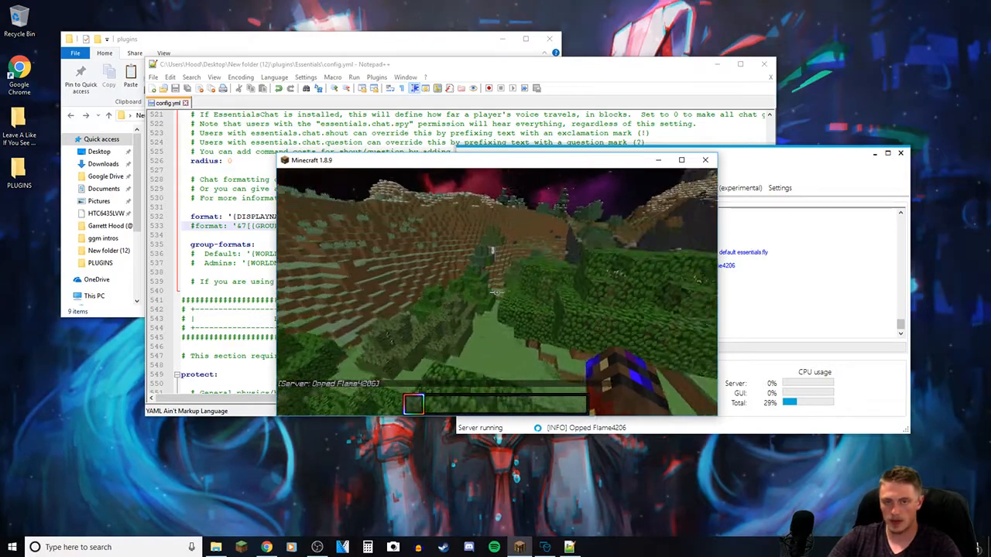
# - Switch to Chrome, search the web in a new tab for essentials perms, and open the Command Reference/Perm page
pyautogui.press('super')
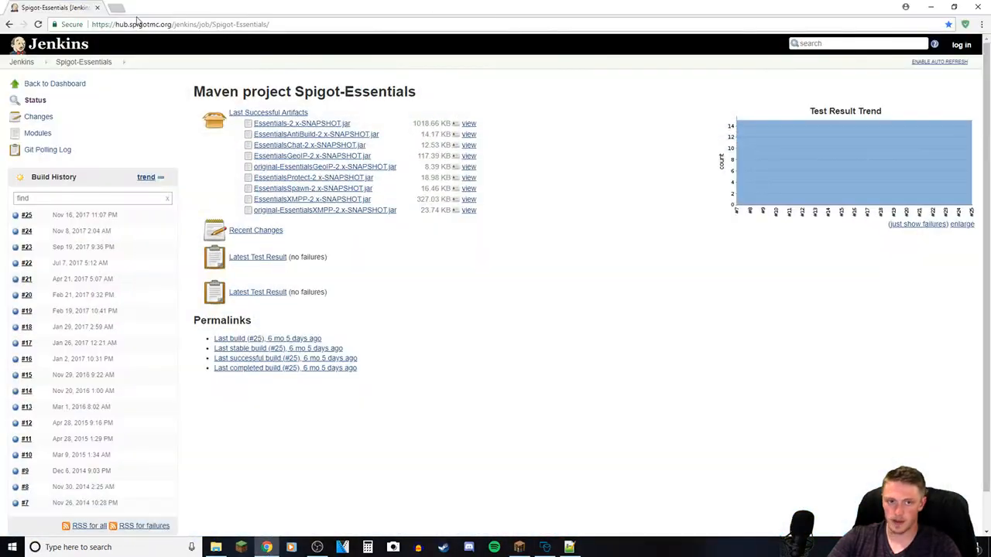
pyautogui.click(115, 7)
pyautogui.write('essentail')
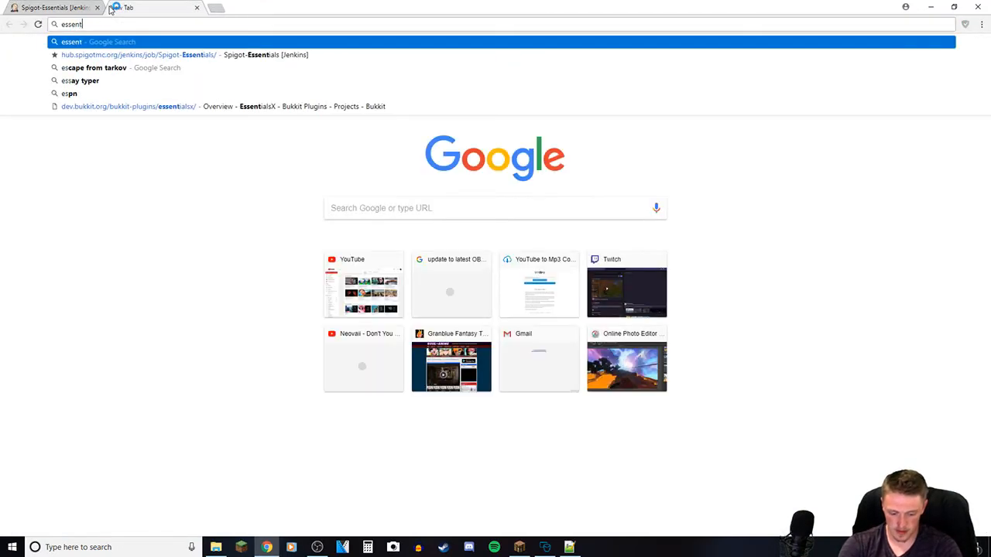
pyautogui.press('BackSpace')
pyautogui.press('BackSpace')
pyautogui.press('BackSpace')
pyautogui.write('ials perms')
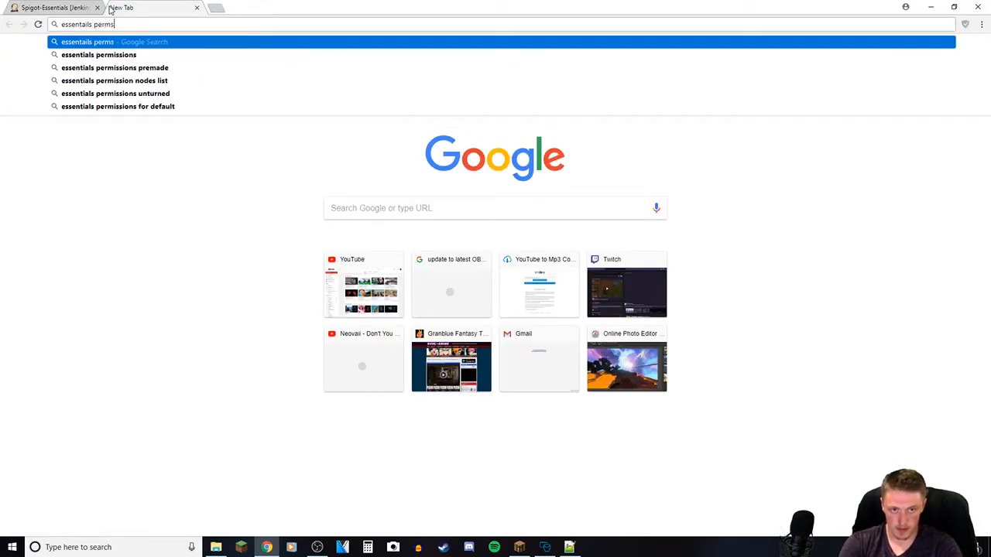
pyautogui.press('Return')
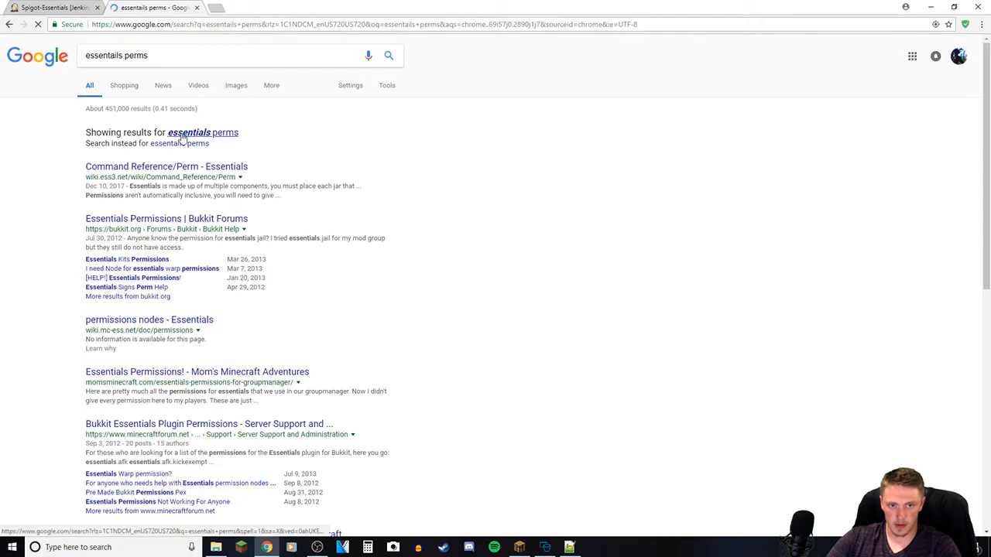
pyautogui.click(196, 132)
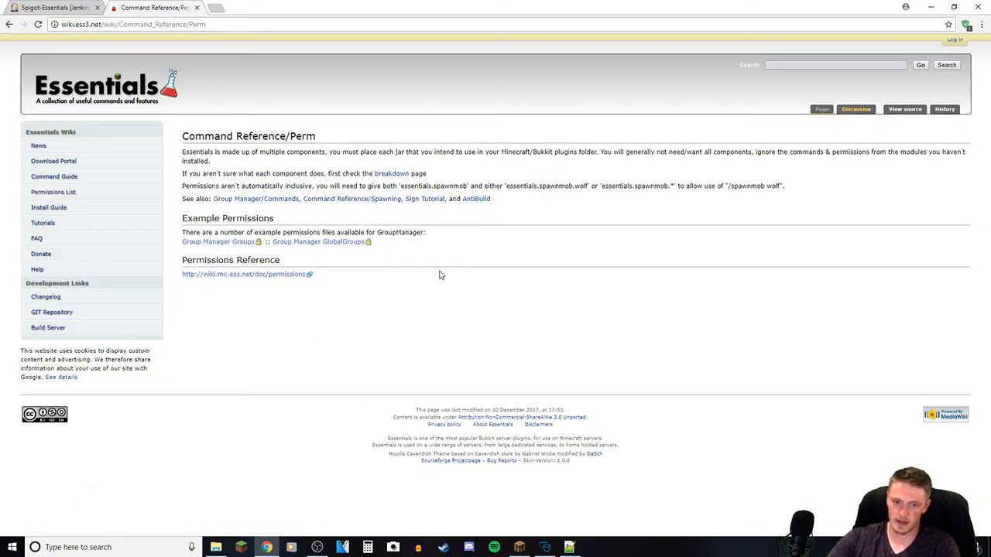
# - Check the Group Manager GlobalGroups example and the Bukkit Forums thread Essentials Permissions, and return to the search results
pyautogui.click(307, 249)
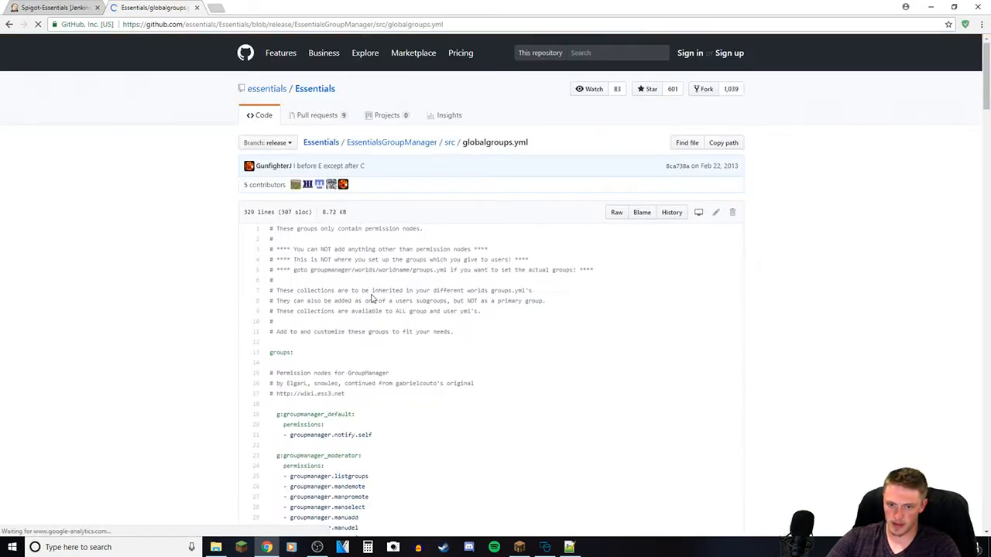
pyautogui.click(8, 24)
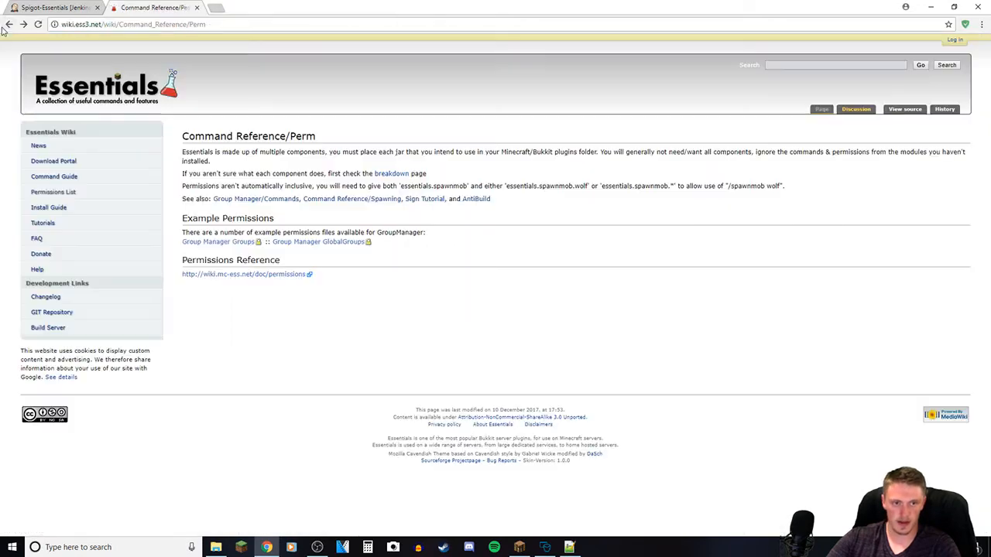
pyautogui.click(9, 24)
pyautogui.click(178, 279)
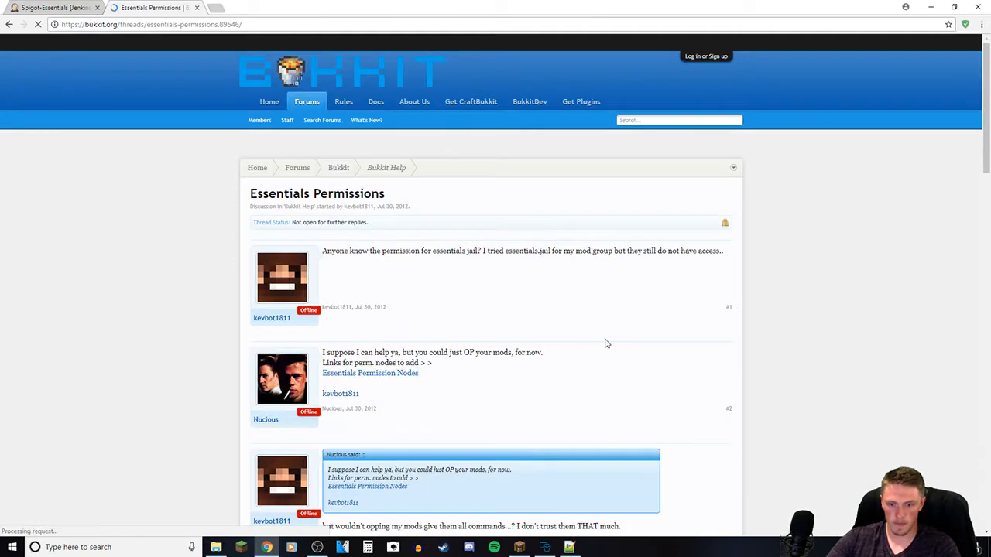
pyautogui.scroll(-3, 603, 352)
pyautogui.scroll(3, 600, 371)
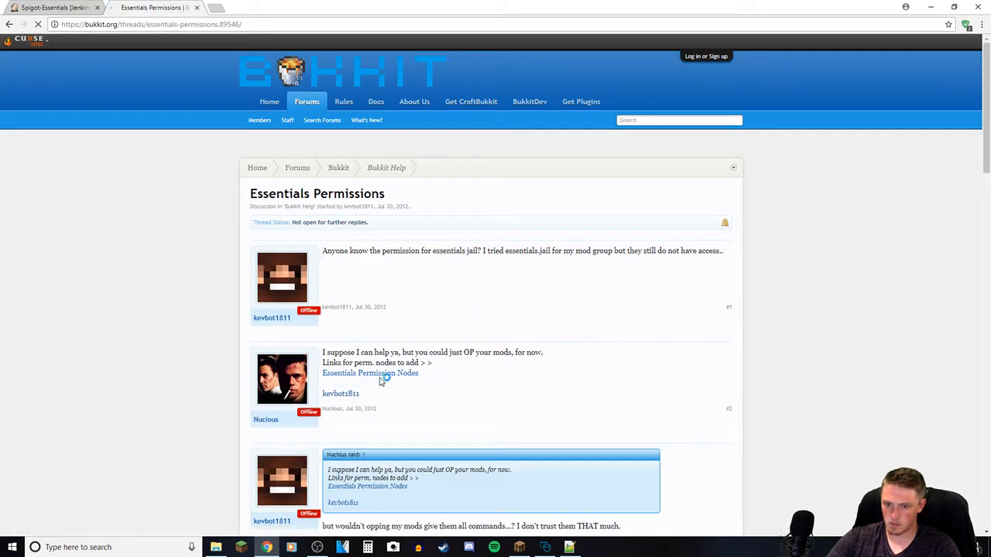
pyautogui.click(9, 24)
# - Open the Essentials permissions nodes list from the search results and examine its entries, highlighting the essentials.balance node
pyautogui.click(190, 381)
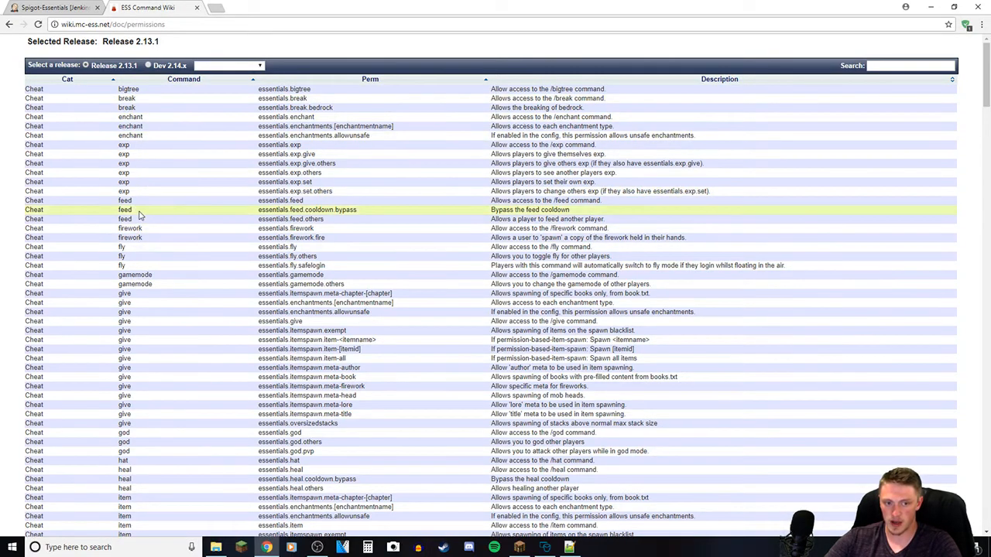
pyautogui.scroll(-7, 108, 290)
pyautogui.scroll(-3, 31, 314)
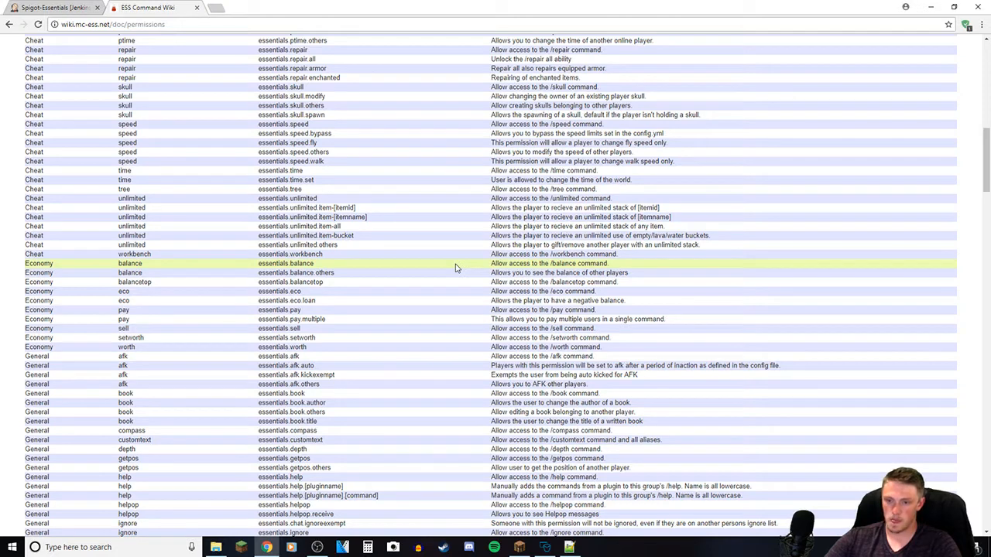
pyautogui.moveTo(257, 264); pyautogui.dragTo(325, 264)
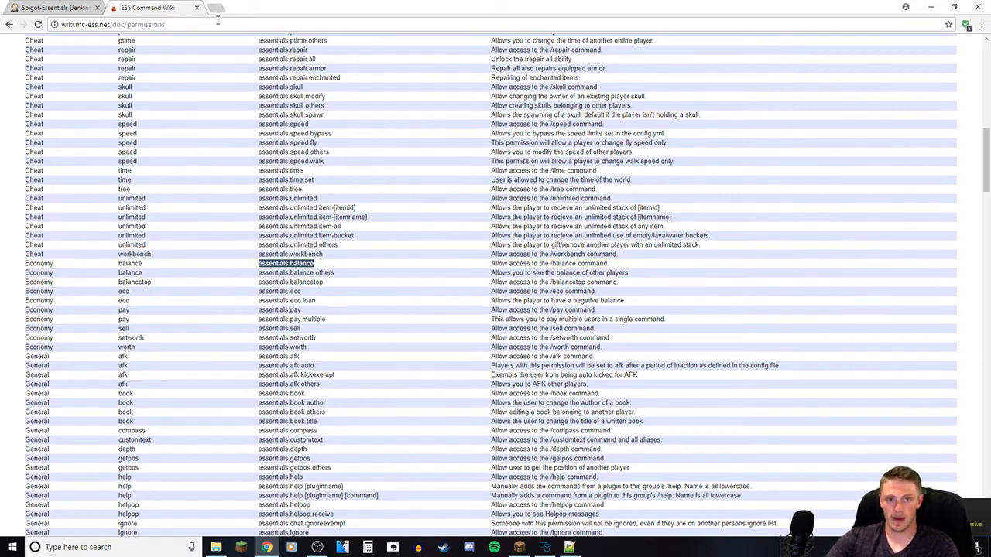
pyautogui.click(314, 276)
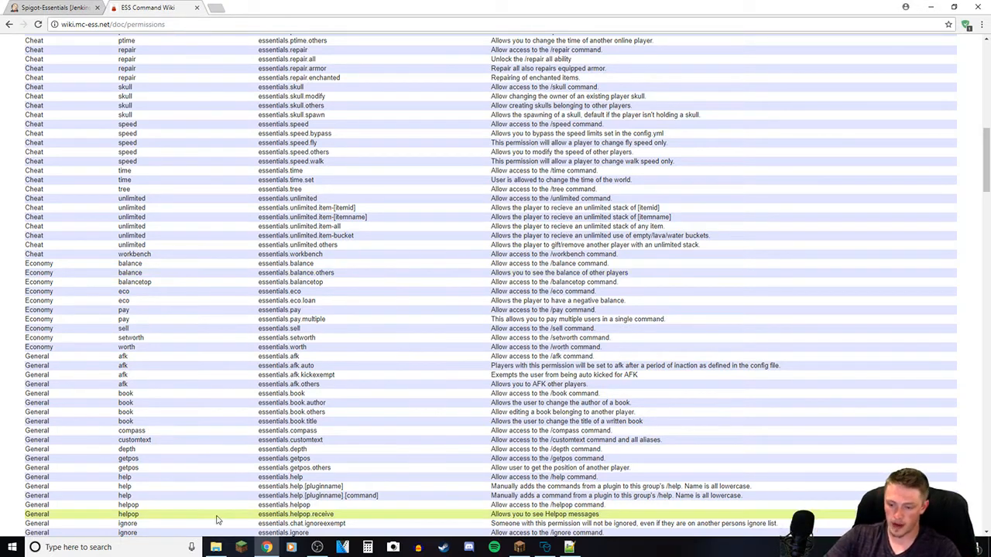
# - Return to Minecraft and create a group named kms by running /mangadd kms
pyautogui.click(931, 7)
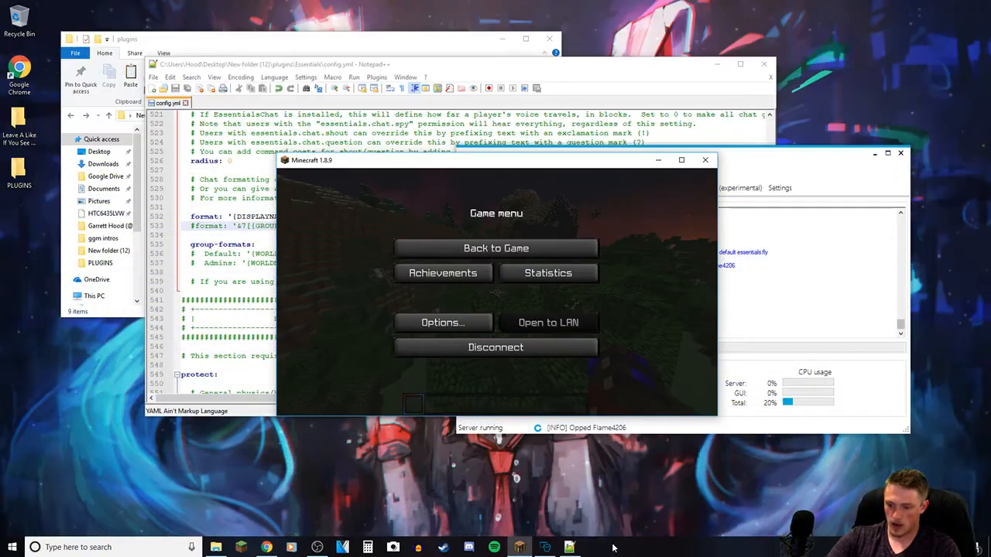
pyautogui.press('Escape')
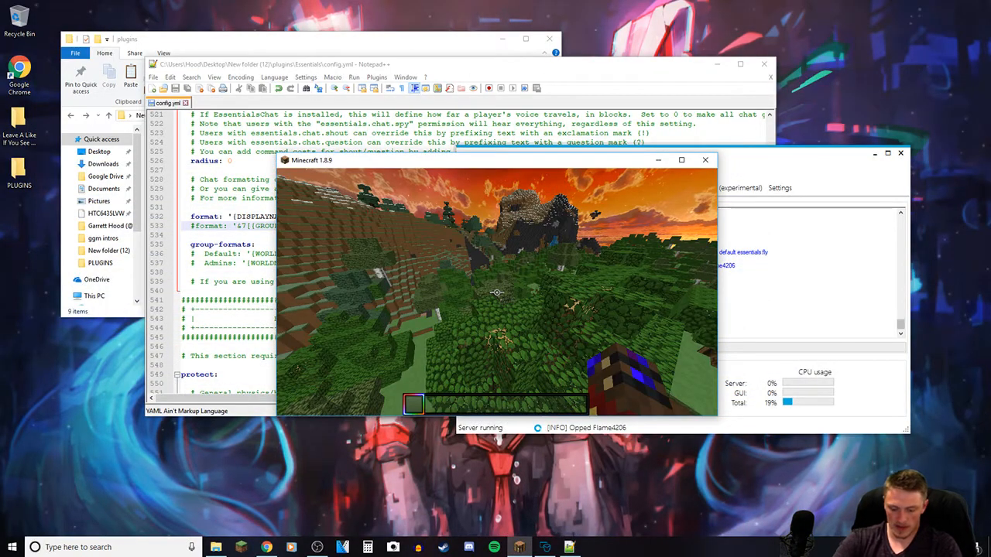
pyautogui.press('/')
pyautogui.write('mangadd')
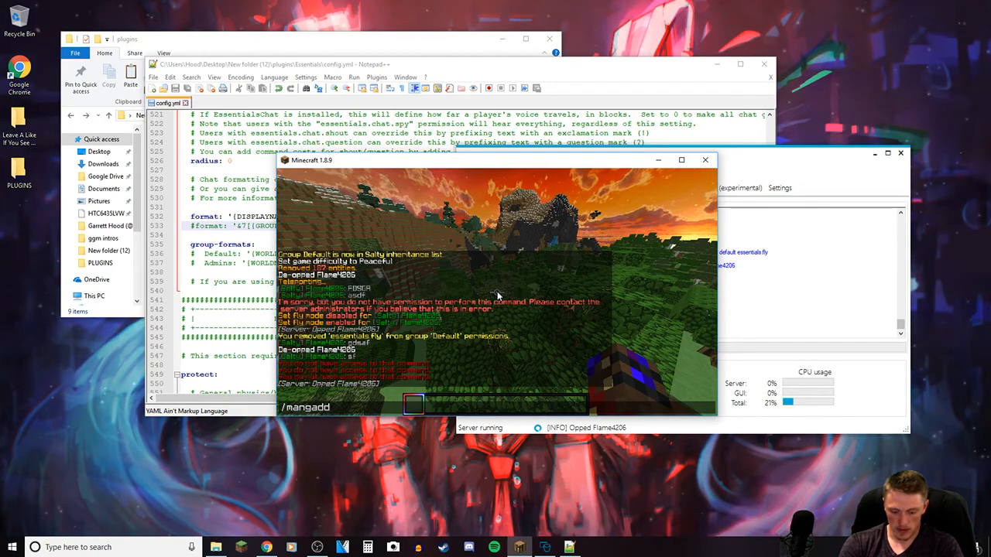
pyautogui.write(' kmn')
pyautogui.press('BackSpace')
pyautogui.write('s')
pyautogui.press('Return')
# - Make the kms group inherit from the salty group by running /mangaddi kms salty
pyautogui.press('/')
pyautogui.press('Up')
pyautogui.press('Escape')
pyautogui.press('/')
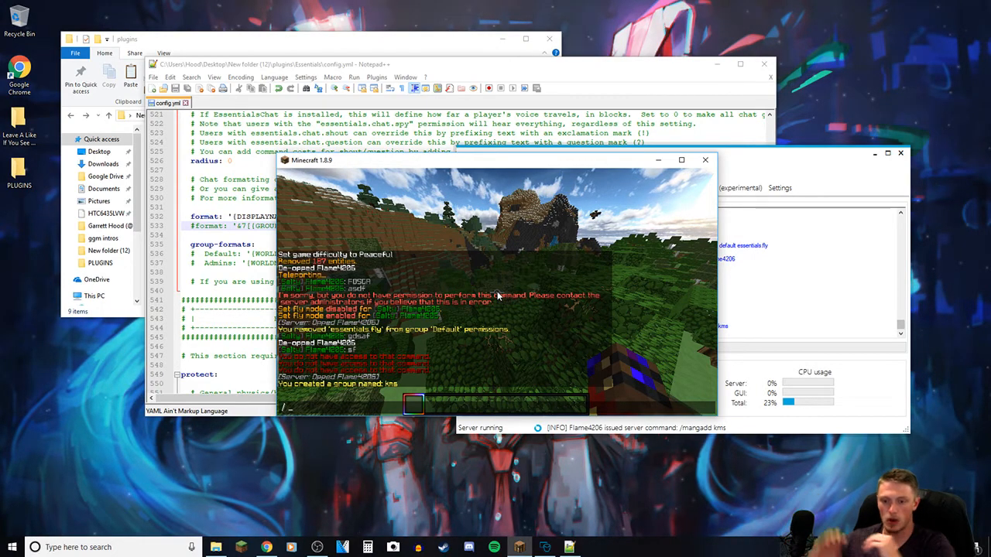
pyautogui.press('Up')
pyautogui.press('BackSpace')
pyautogui.press('BackSpace')
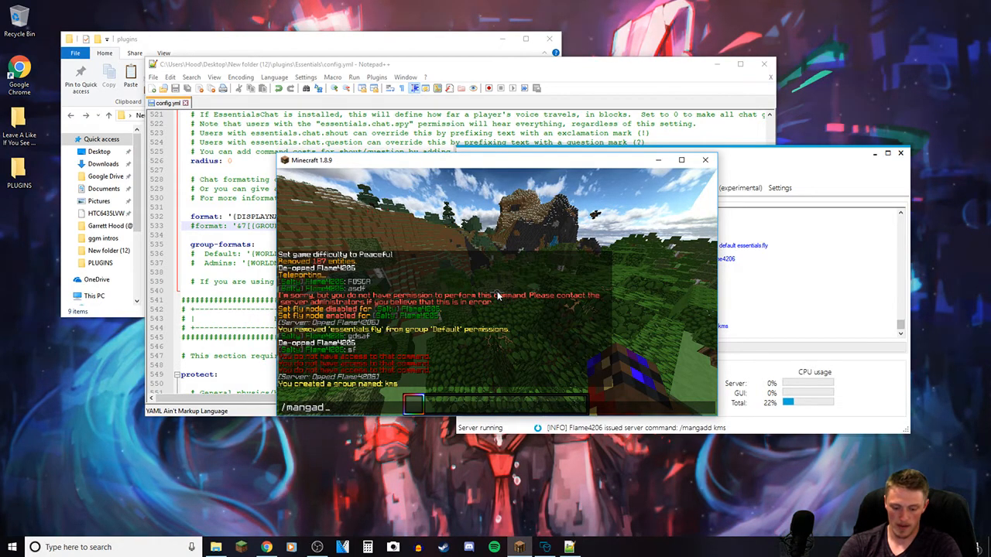
pyautogui.write('di ')
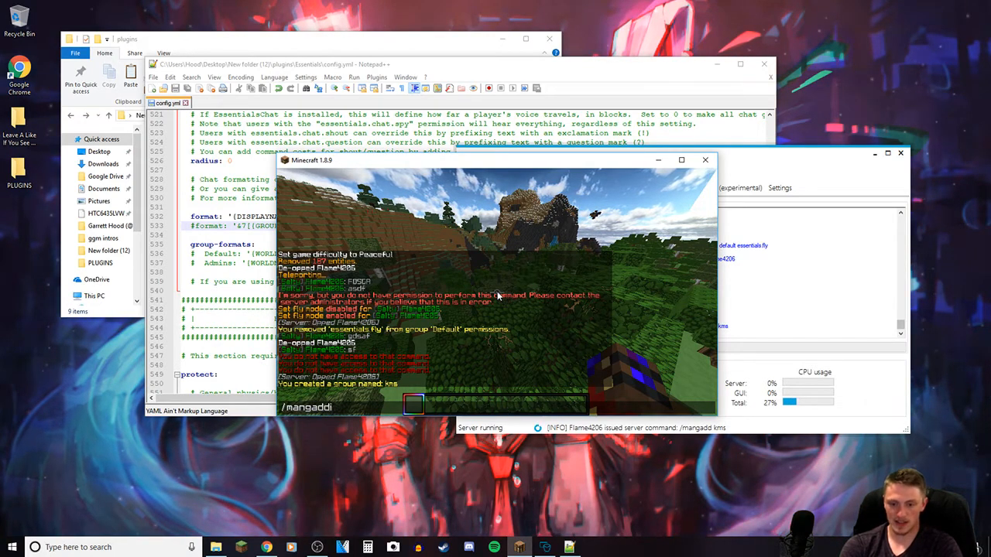
pyautogui.write('de')
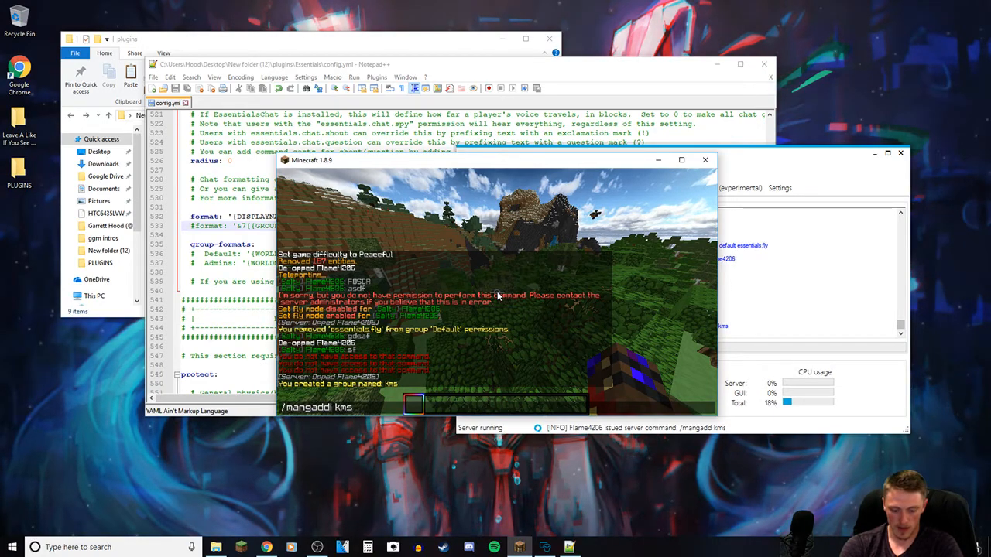
pyautogui.write('y')
pyautogui.press('Return')
pyautogui.press('t')
pyautogui.press('Up')
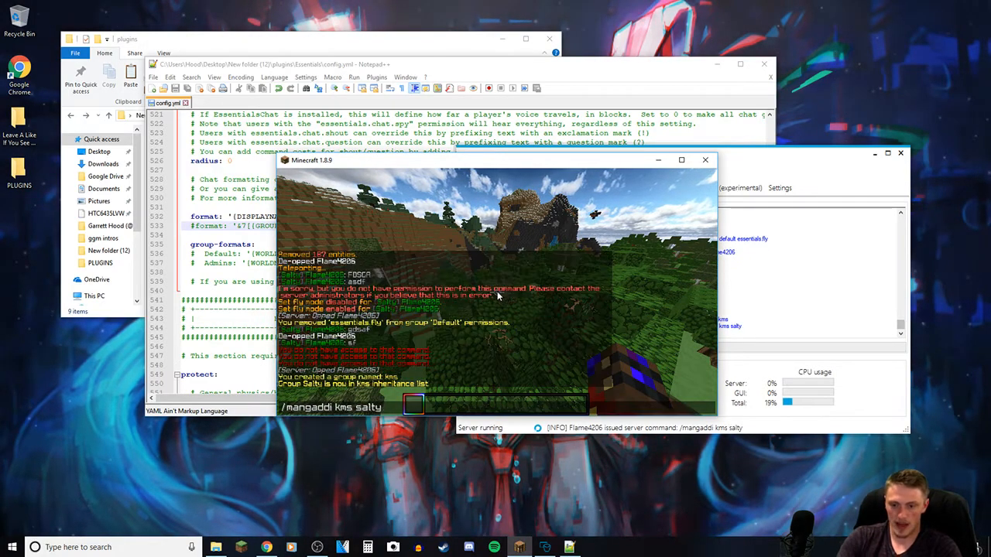
pyautogui.press('Escape')
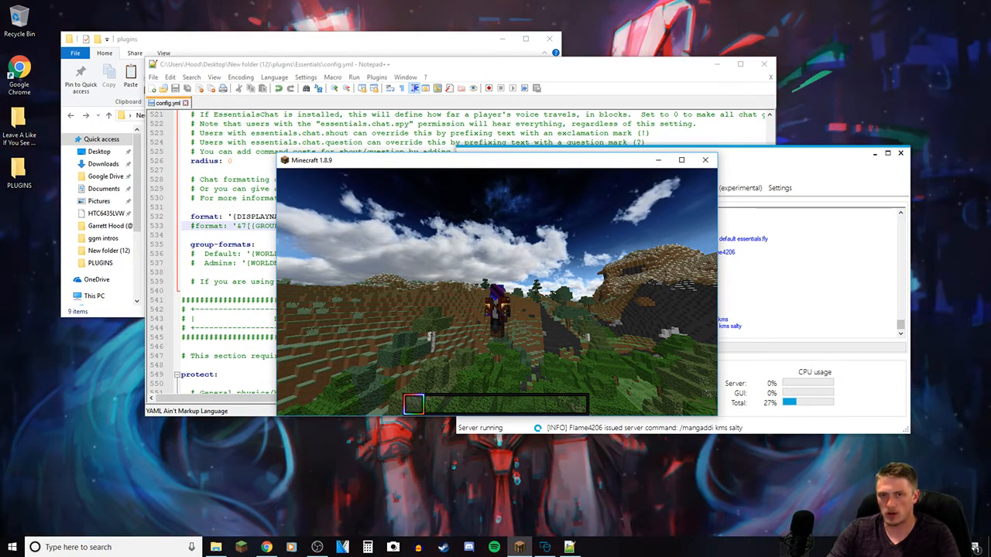
# - Send the test chat message fASD to check the group prefix, and leave the chat without sending it again
pyautogui.write('tfASD')
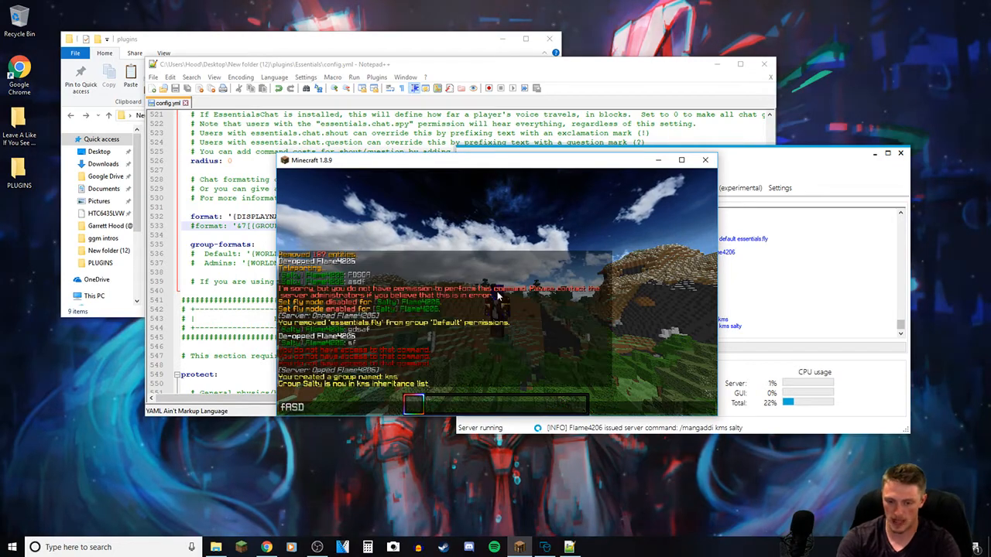
pyautogui.press('Return')
pyautogui.press('t')
pyautogui.press('Up')
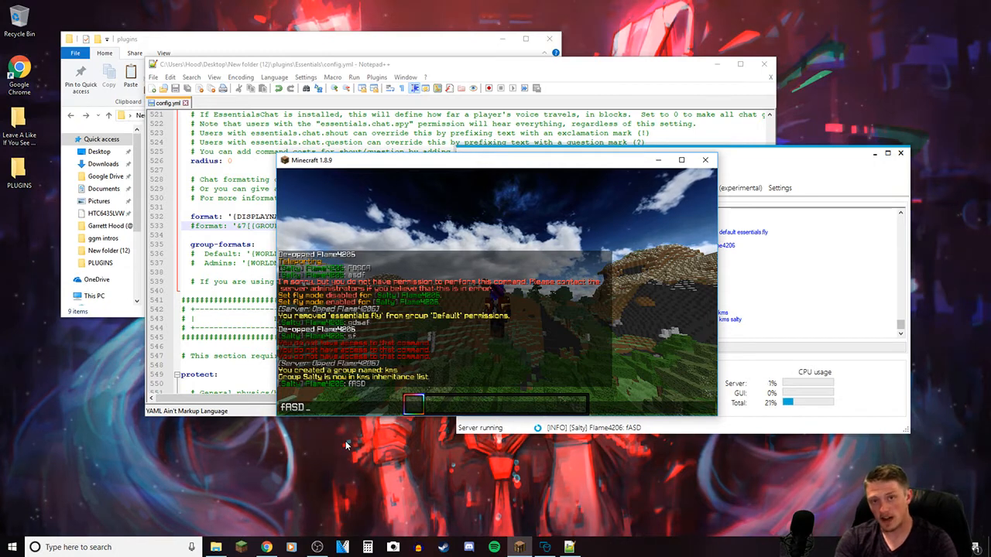
pyautogui.press('BackSpace')
pyautogui.press('BackSpace')
pyautogui.press('BackSpace')
pyautogui.press('BackSpace')
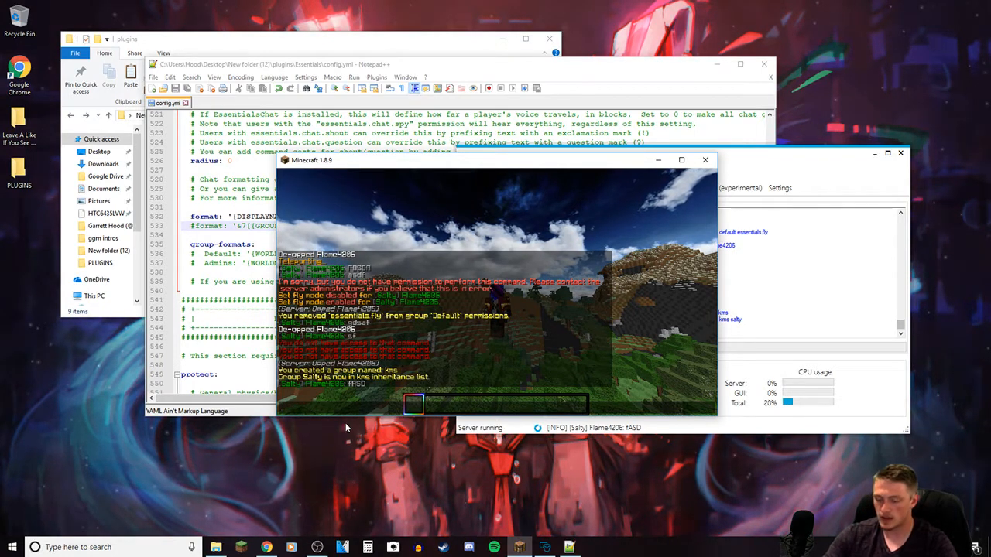
pyautogui.press('Escape')
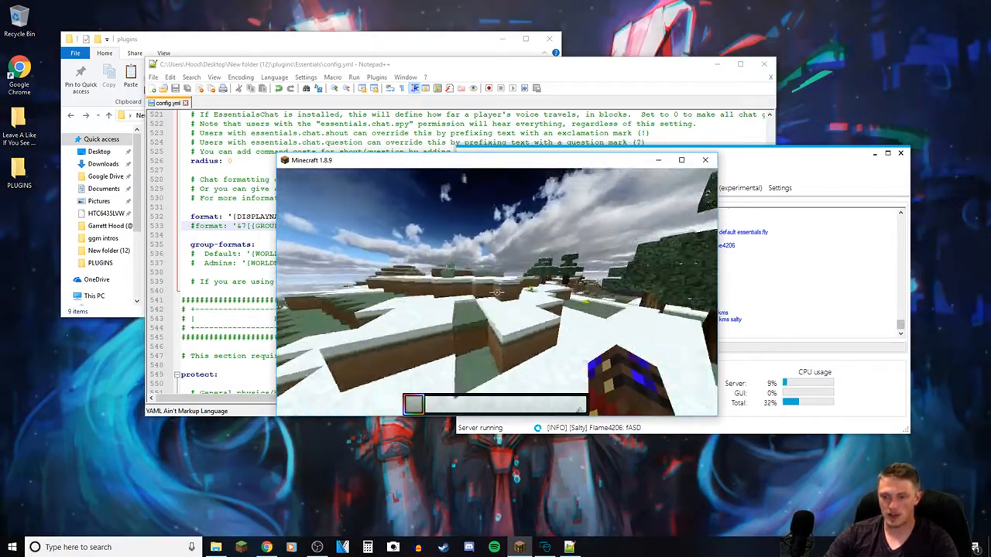
pyautogui.press('F5')
pyautogui.press('F5')
pyautogui.press('F5')
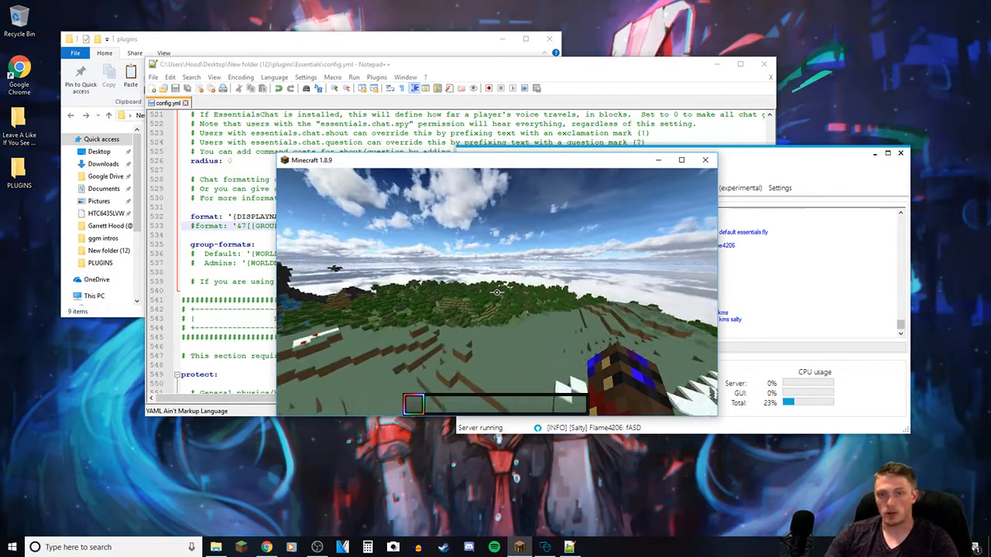
# - Minimize the Minecraft, BukkitGUI, Notepad++ and plugins folder windows to clear the desktop
pyautogui.press('super')
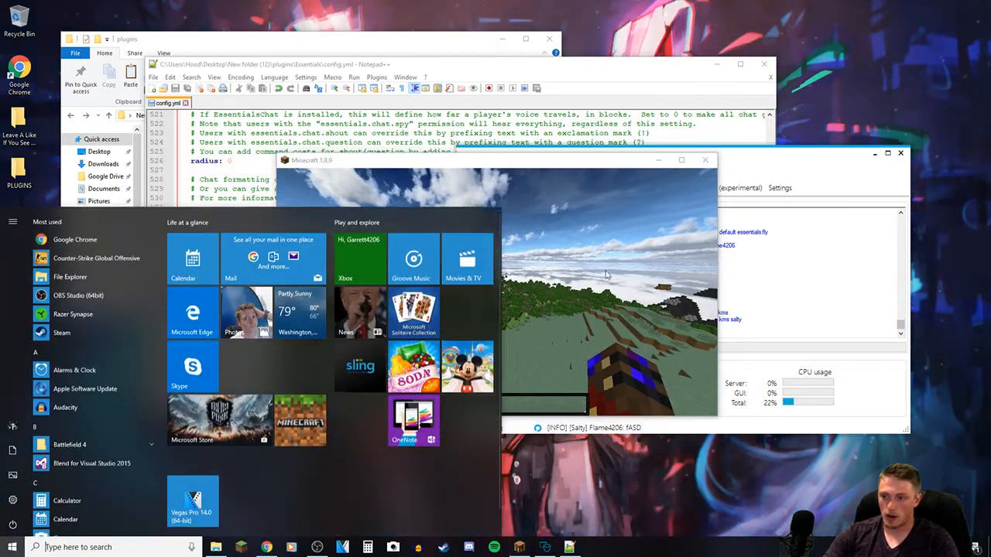
pyautogui.press('super')
pyautogui.click(659, 160)
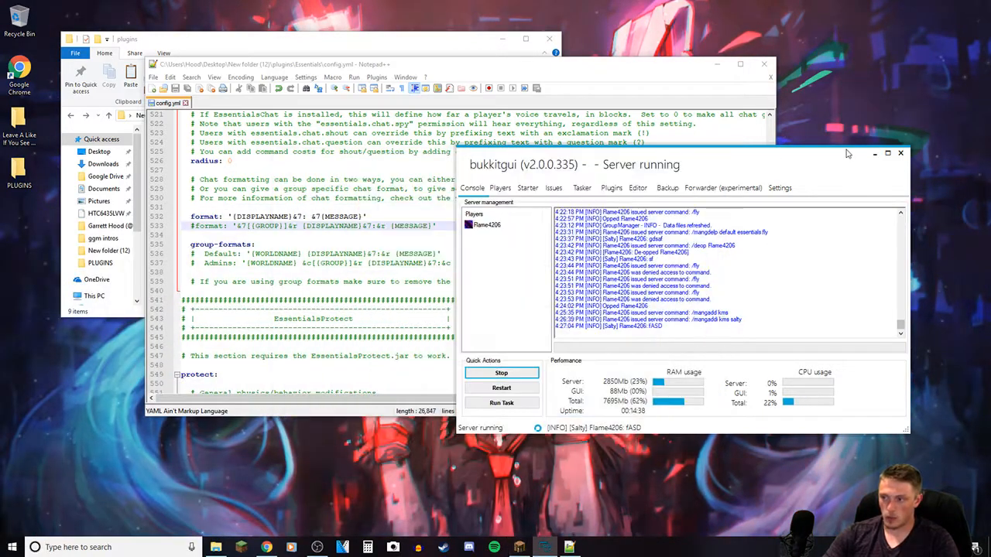
pyautogui.click(876, 154)
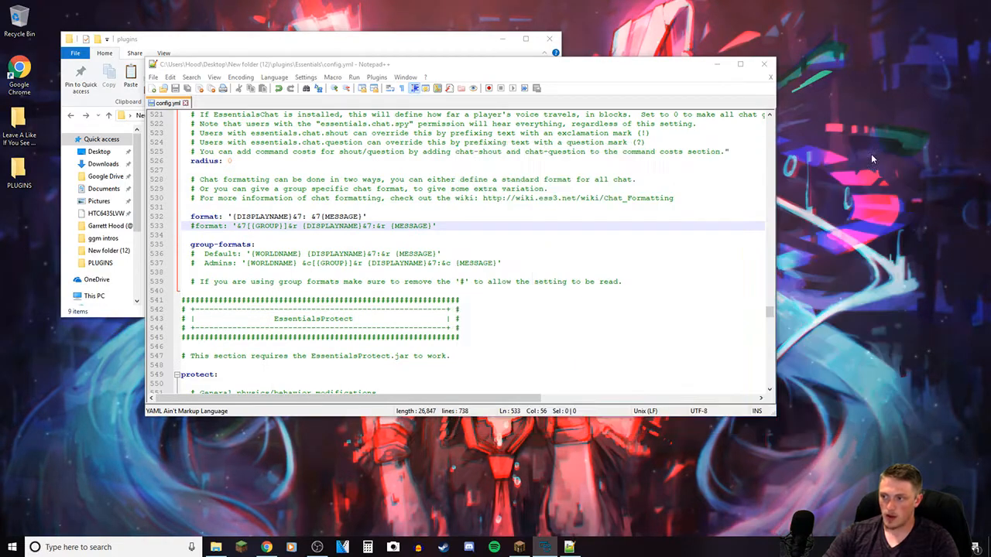
pyautogui.click(717, 64)
pyautogui.click(503, 39)
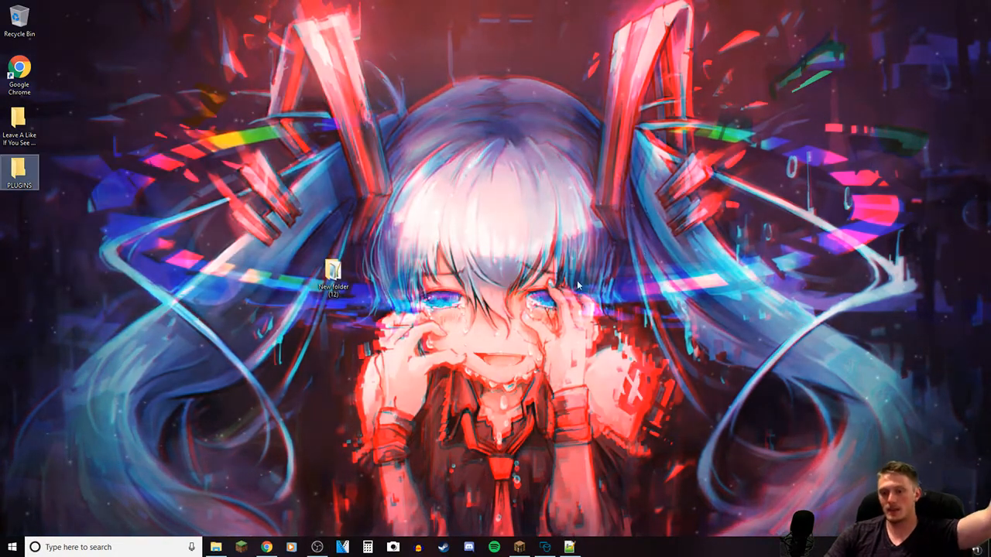